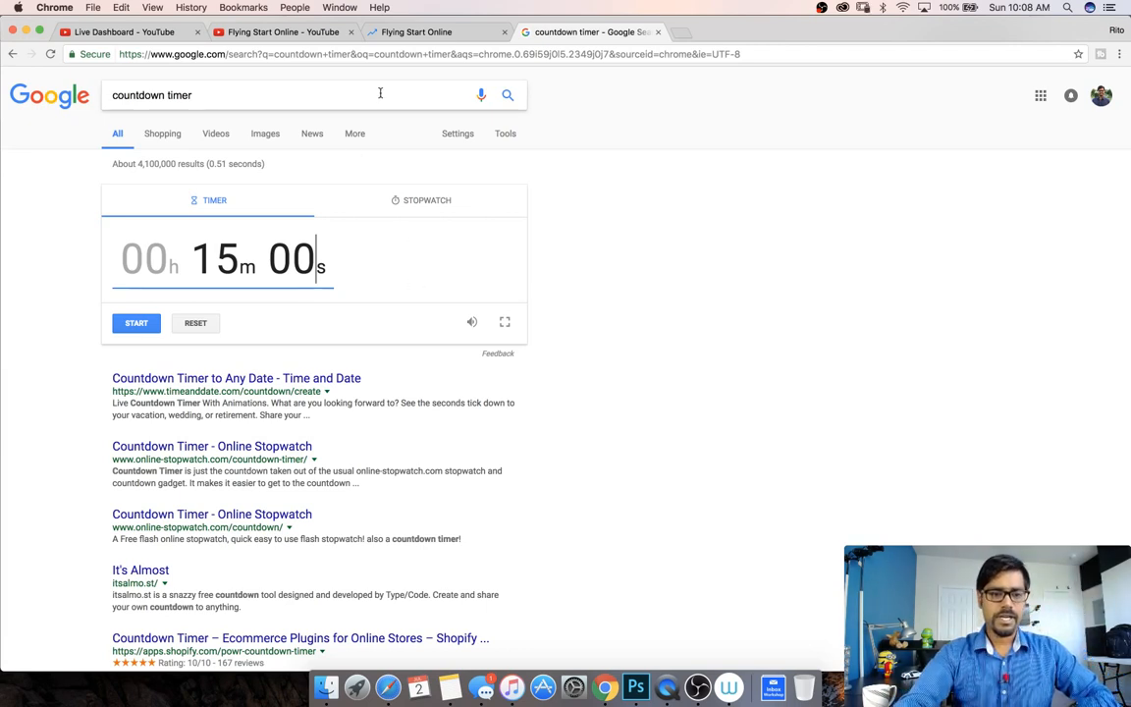
# Step: Go to the Flying Start Online site and open the July 1, 2017 article on choosing a profitable email marketing niche
pyautogui.click(408, 31)
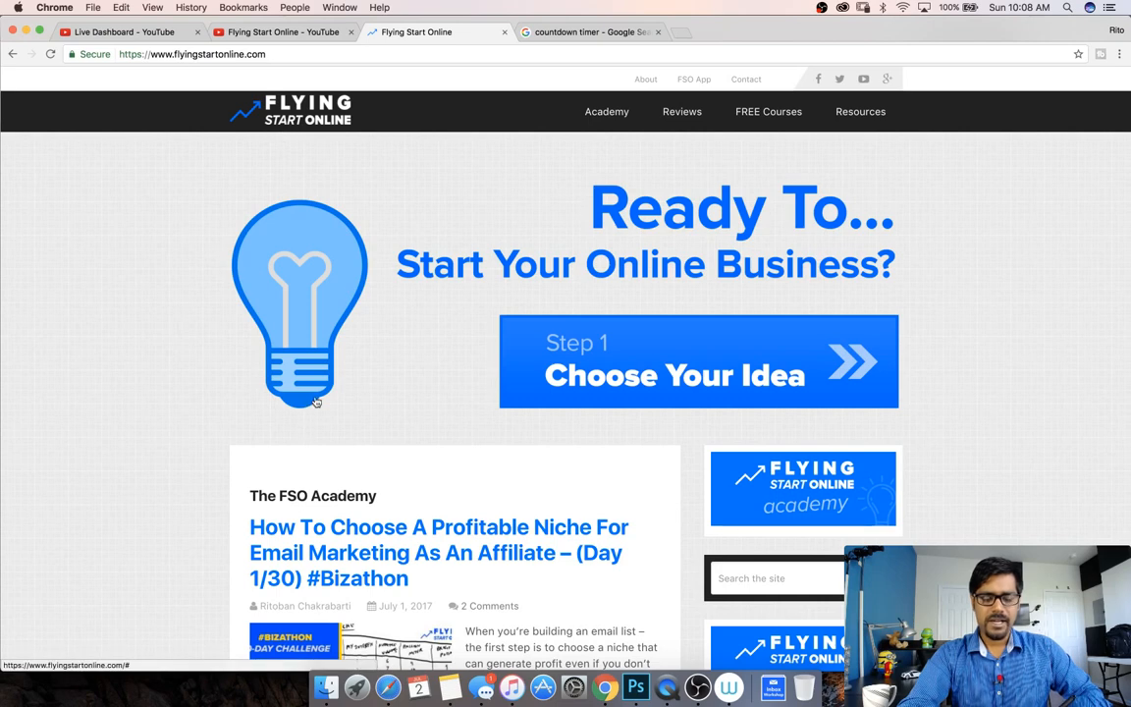
pyautogui.scroll(-2, 315, 398)
pyautogui.scroll(-2, 315, 399)
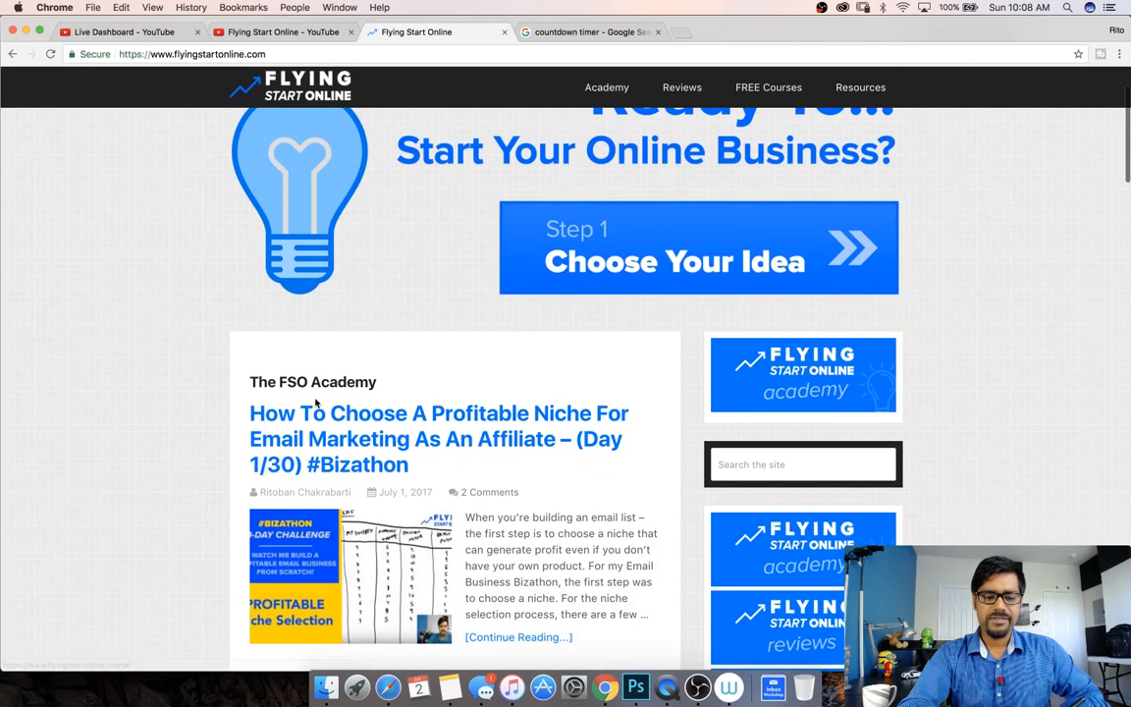
pyautogui.scroll(-1, 309, 420)
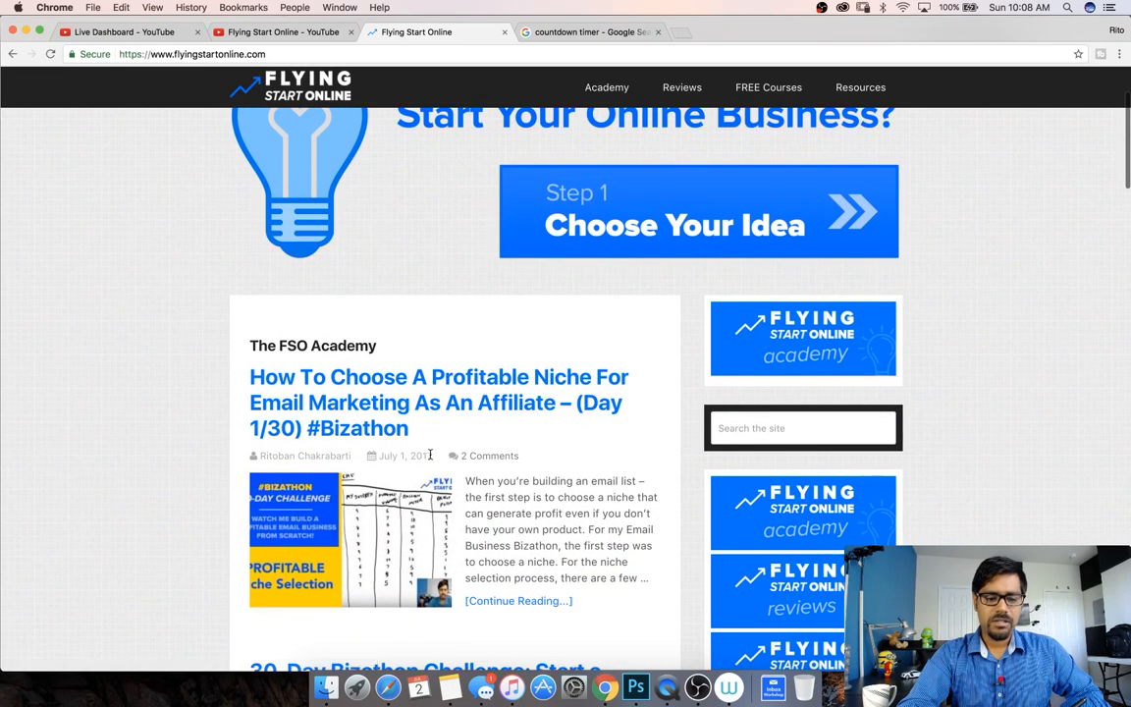
pyautogui.moveTo(432, 456); pyautogui.dragTo(378, 453)
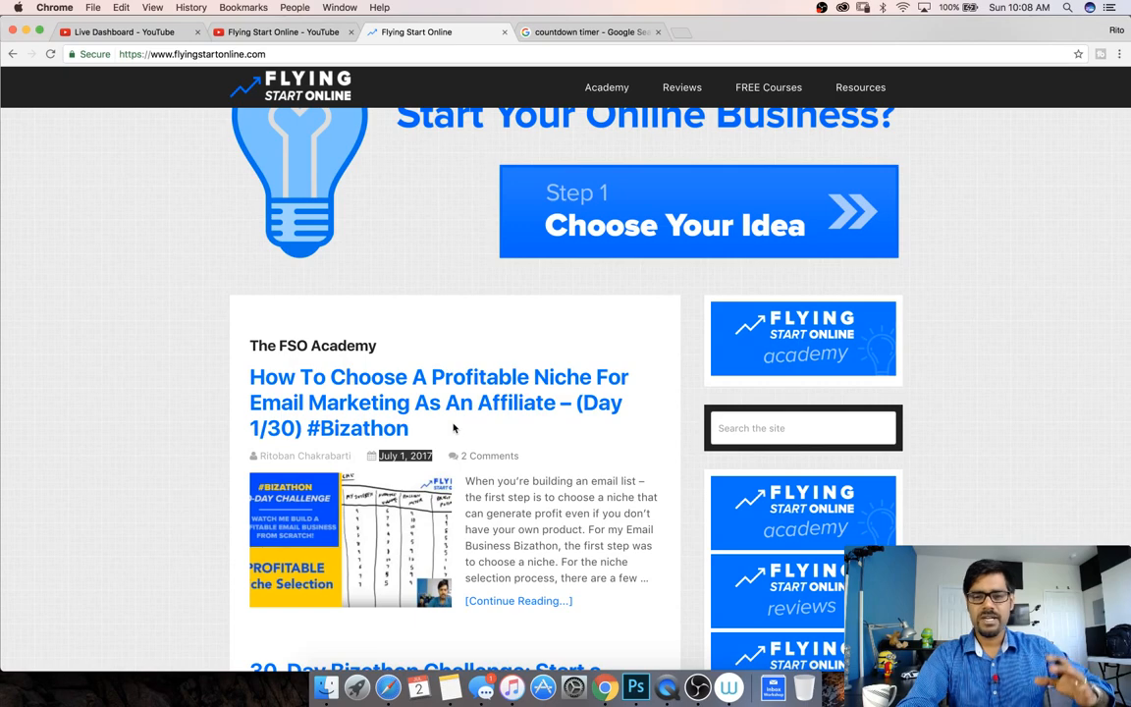
pyautogui.scroll(-2, 487, 384)
pyautogui.click(487, 383)
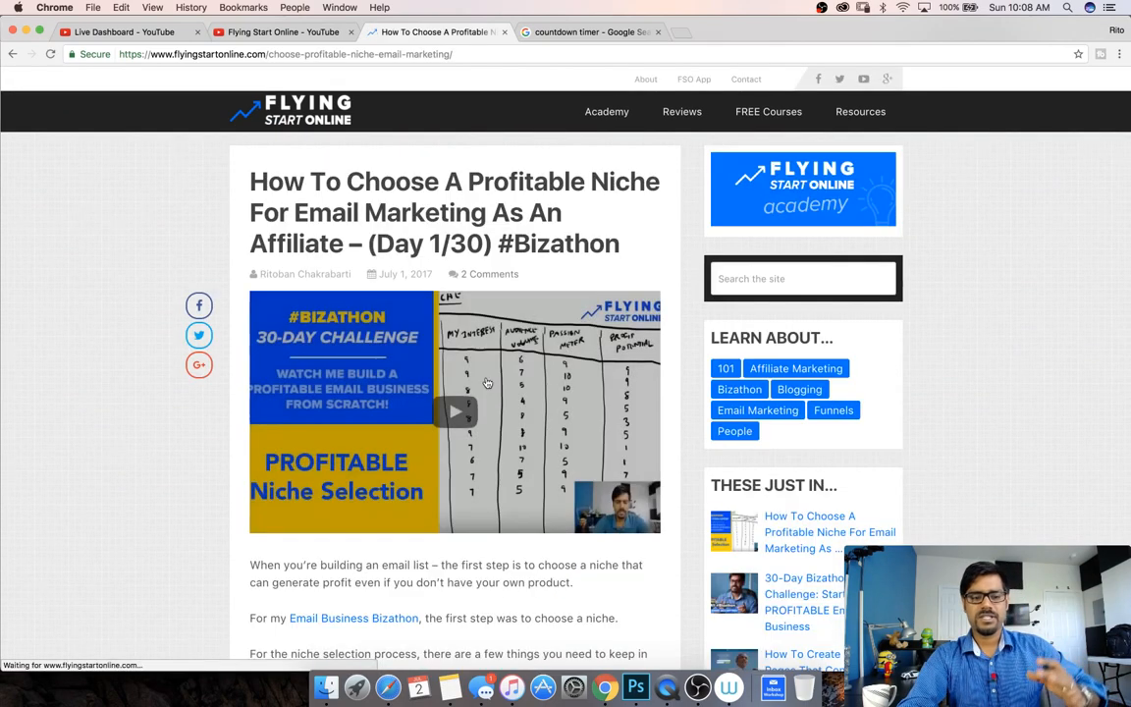
# Step: Review the article's niche grading table and product selection sections, and return to the site's home page
pyautogui.scroll(-2, 492, 349)
pyautogui.scroll(-10, 493, 350)
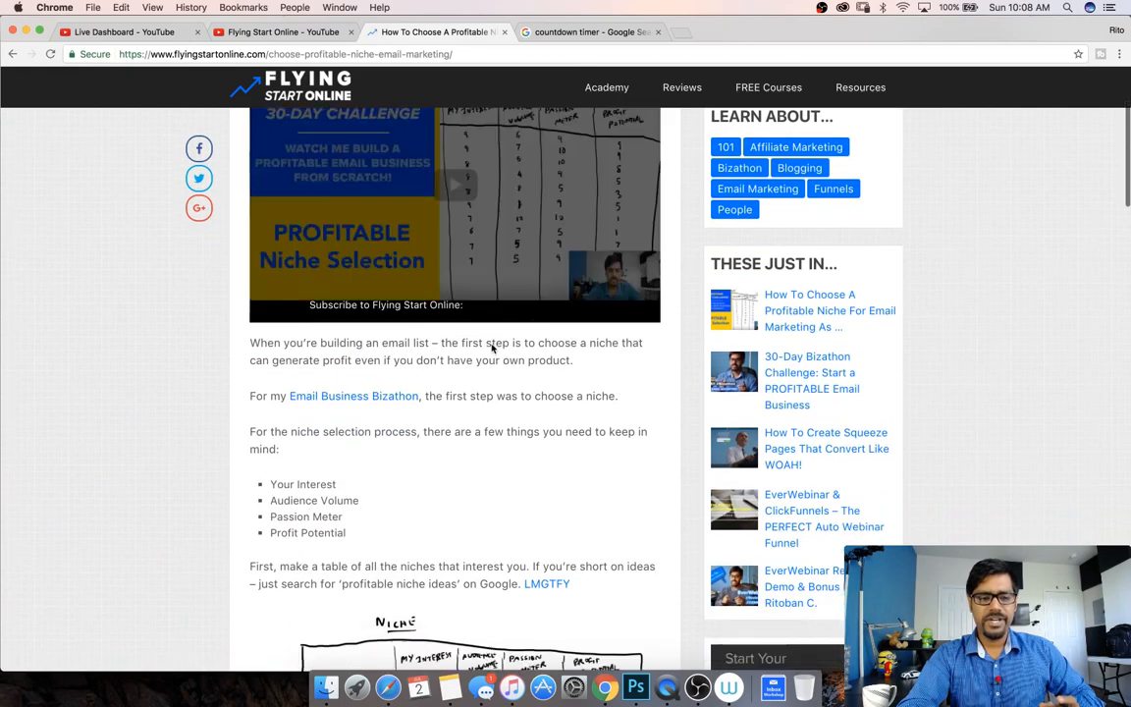
pyautogui.scroll(-2, 493, 348)
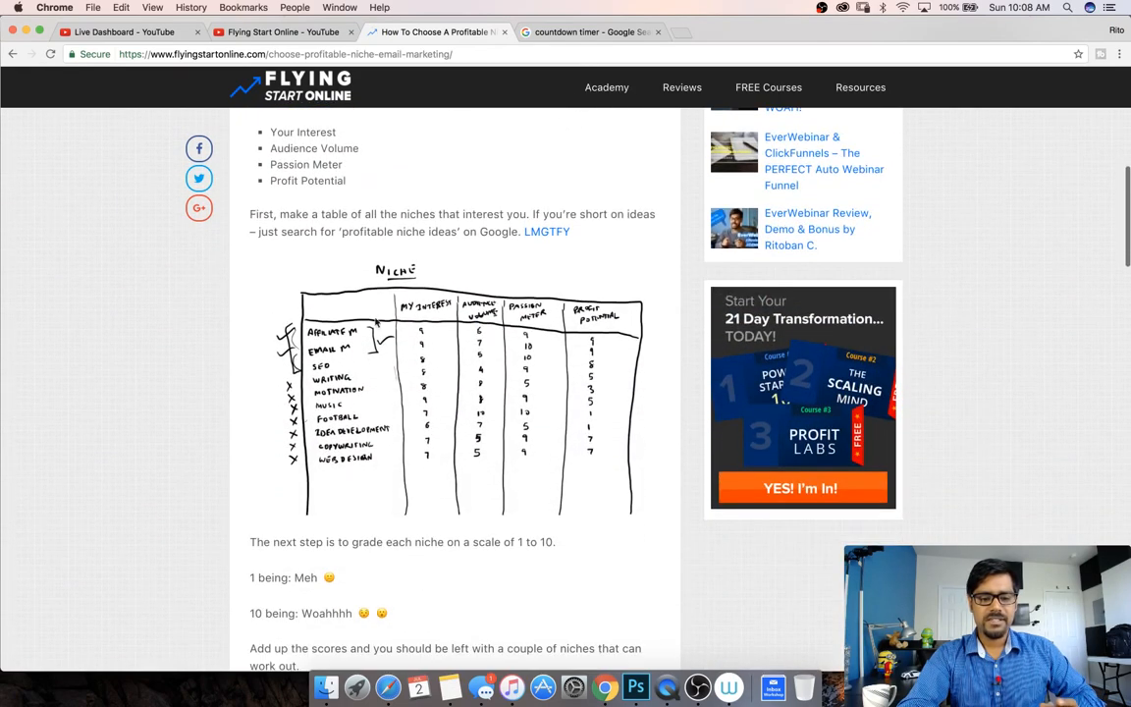
pyautogui.scroll(-16, 456, 363)
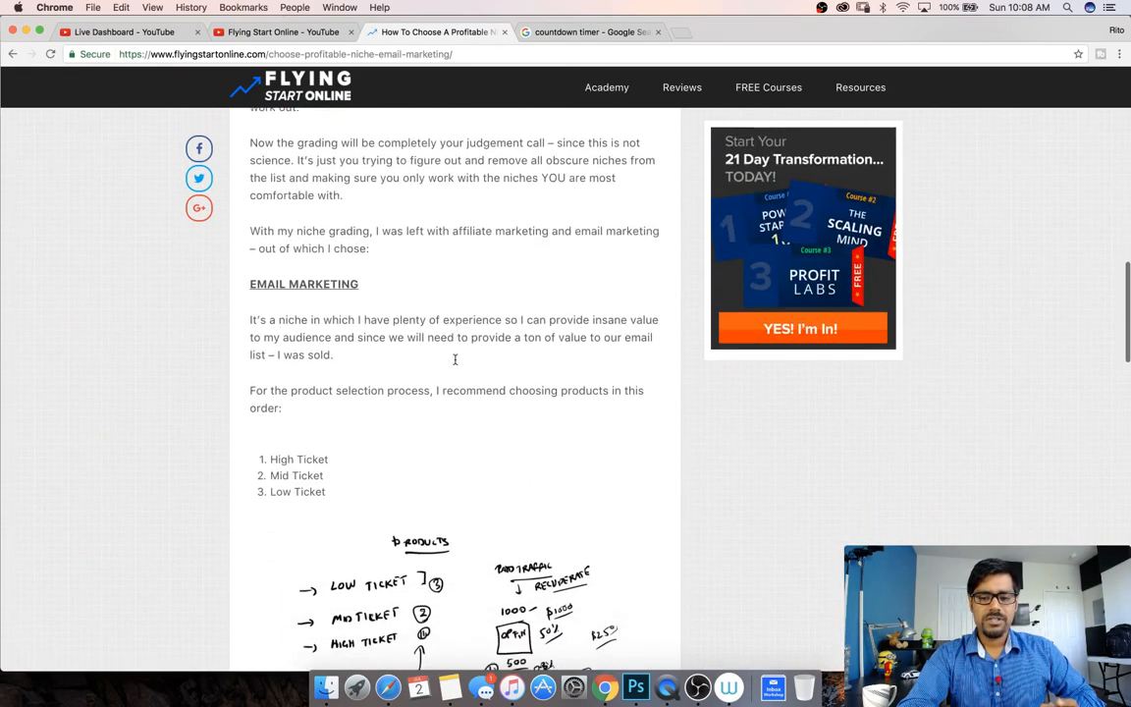
pyautogui.scroll(-11, 456, 363)
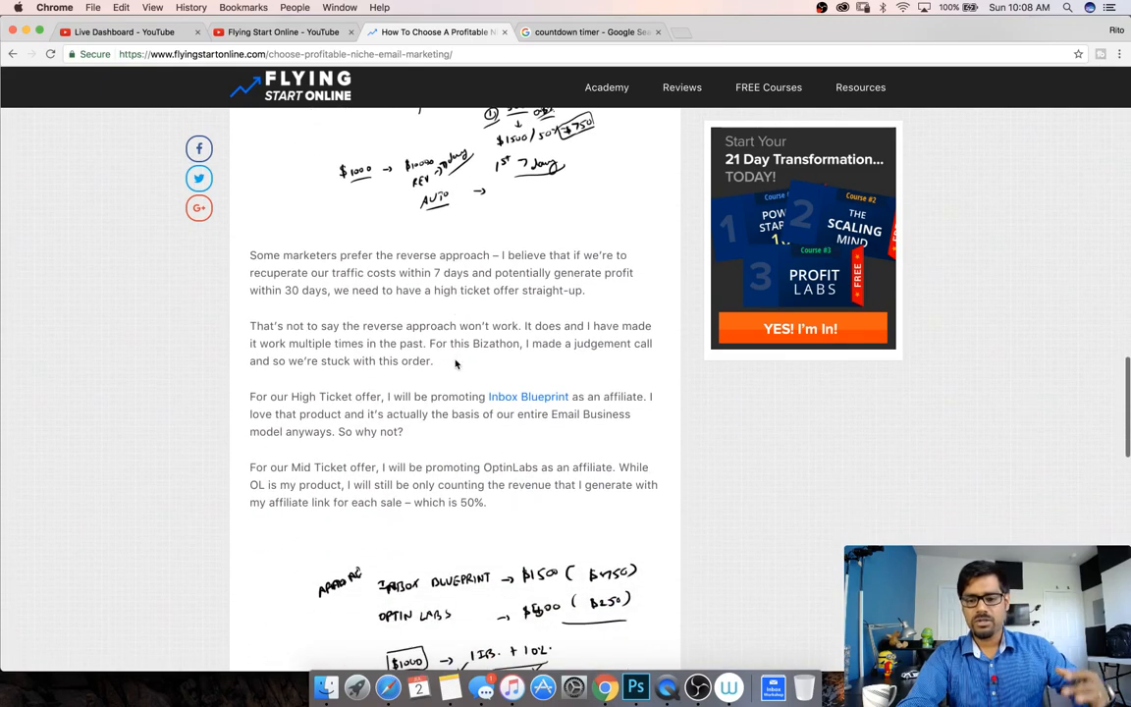
pyautogui.scroll(-8, 455, 363)
pyautogui.scroll(20, 455, 363)
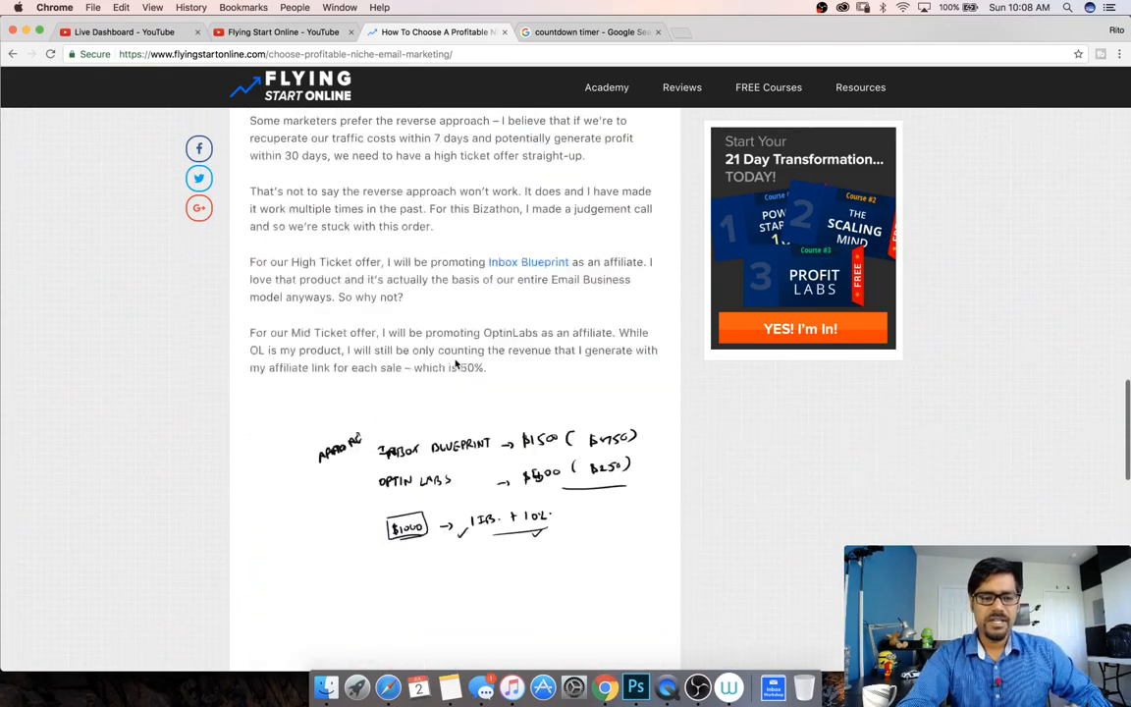
pyautogui.scroll(3, 455, 363)
pyautogui.hscroll(-5, 456, 363)
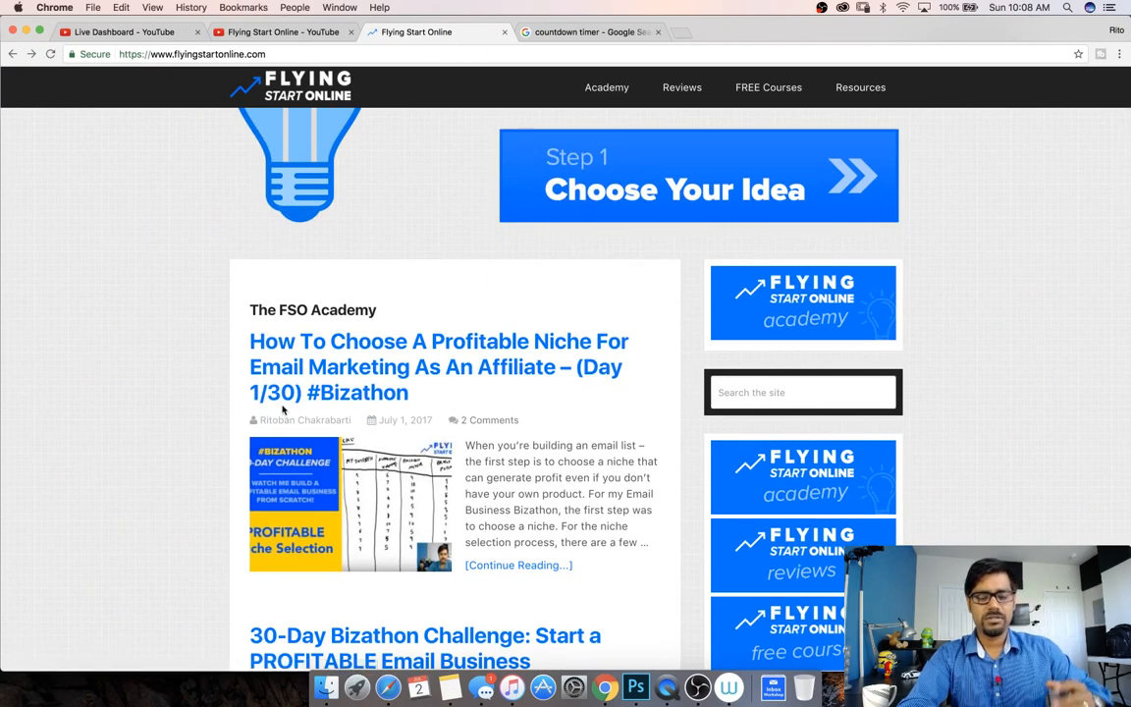
# Step: Examine the Flying Start Online YouTube channel page down to the 30-Day #Bizathon Challenge playlist
pyautogui.click(283, 33)
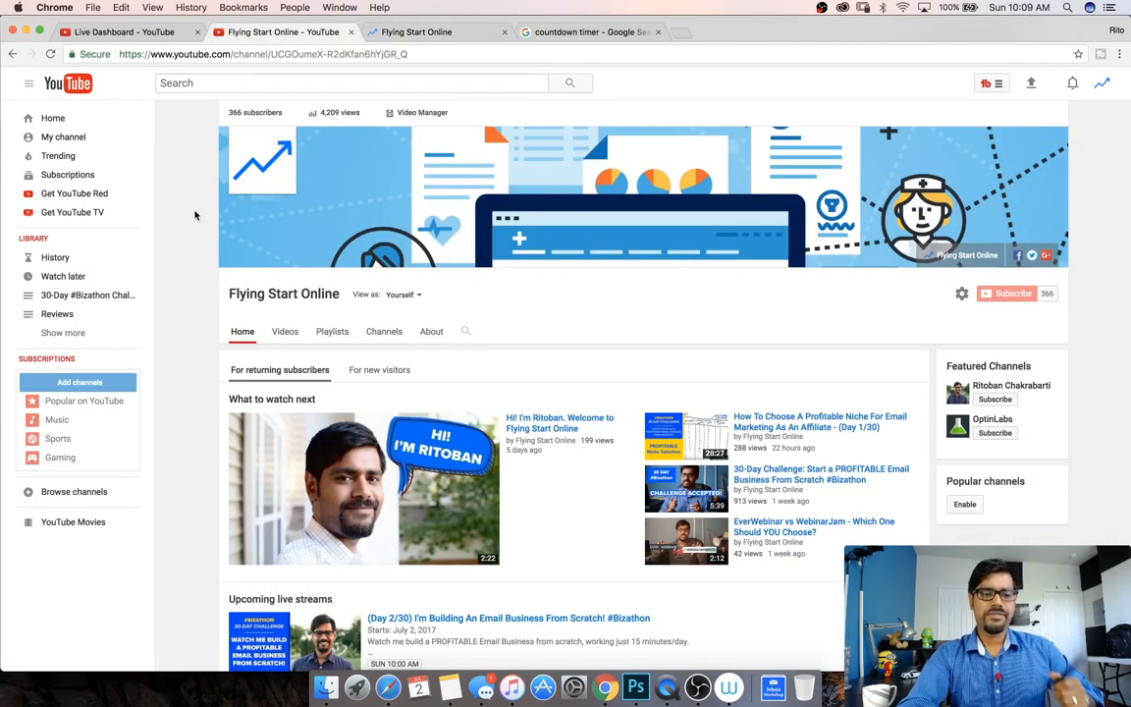
pyautogui.click(132, 138)
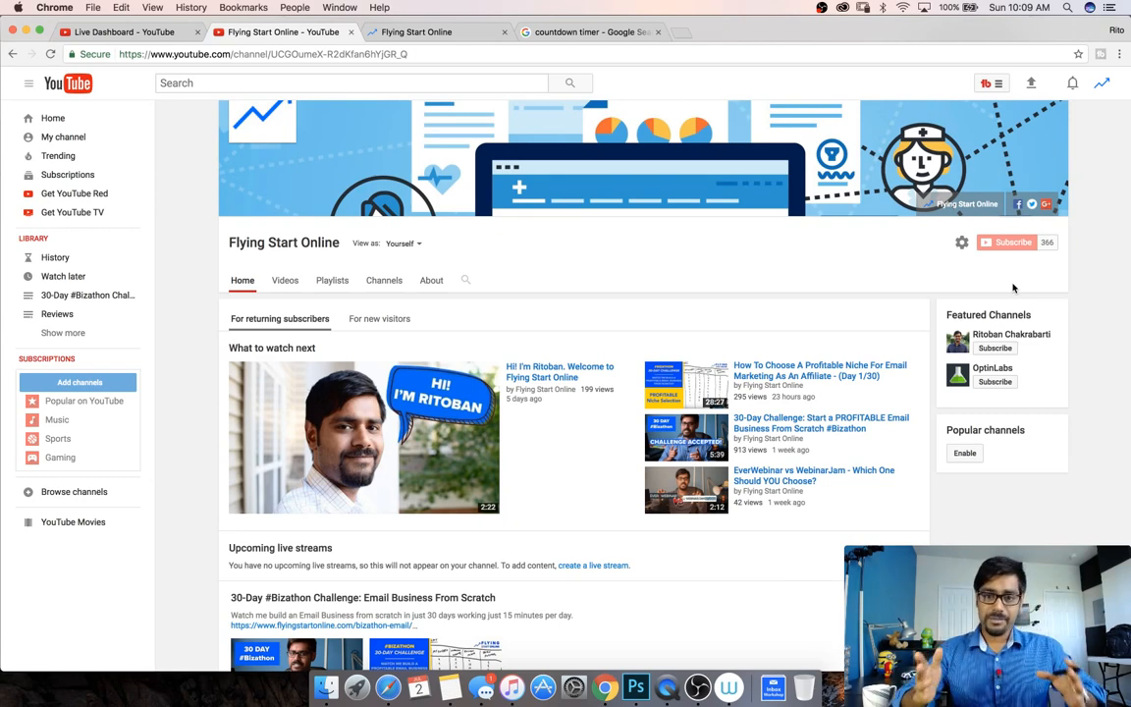
pyautogui.scroll(-5, 1014, 288)
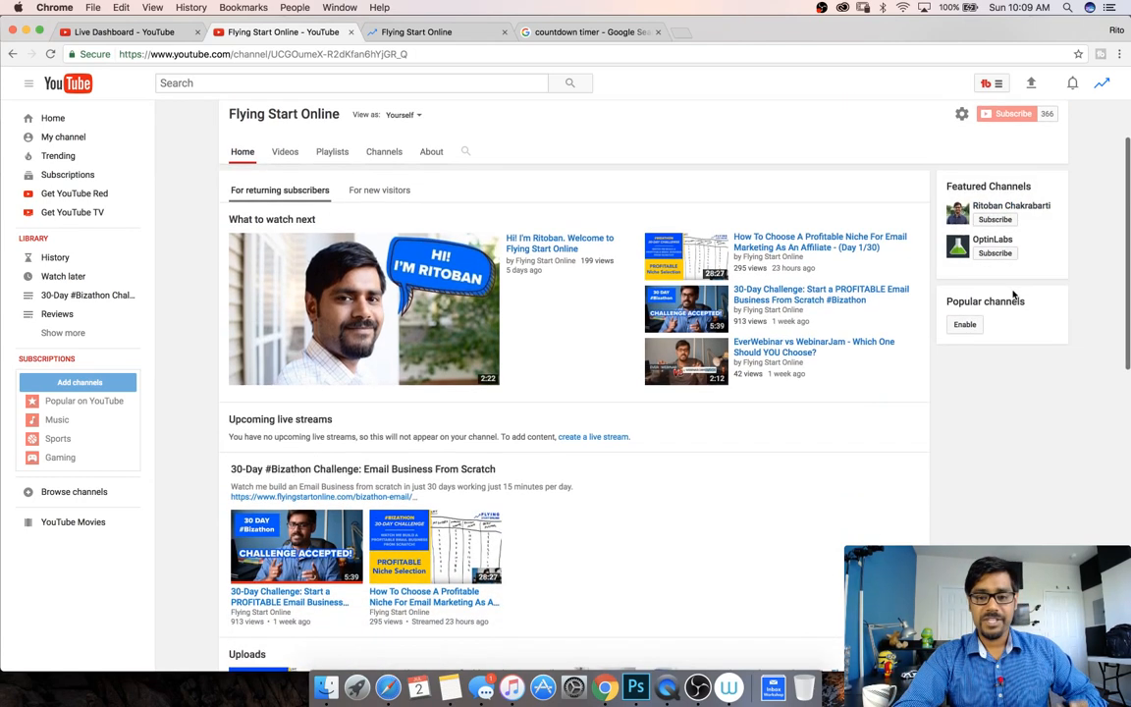
pyautogui.scroll(-2, 1013, 294)
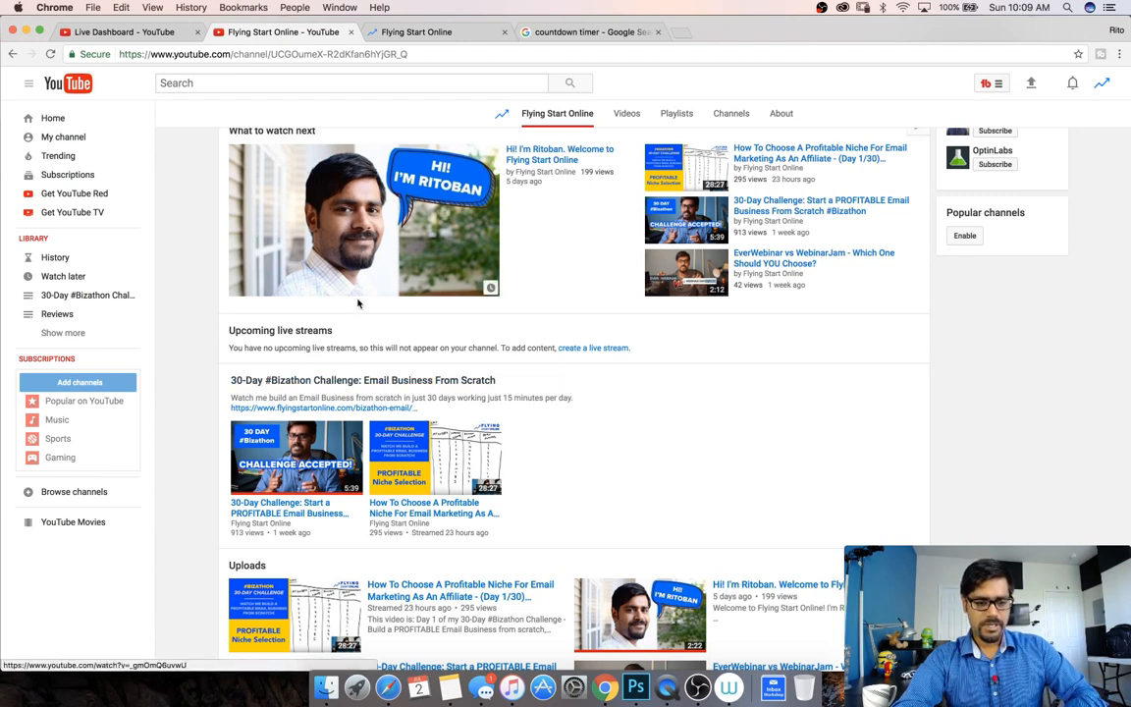
pyautogui.moveTo(466, 359); pyautogui.dragTo(449, 354)
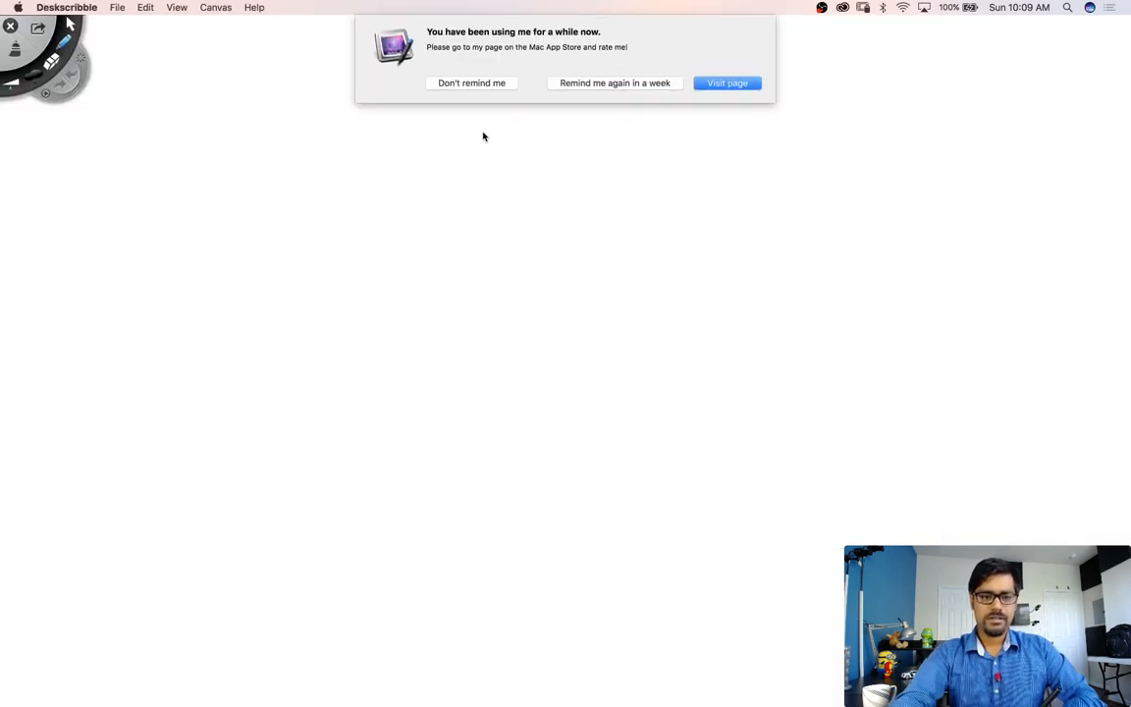
# Step: In Deskscribble, dismiss the rating reminder for good, then circle the 30-Day #Bizathon Challenge heading and tick the niche selection video over the channel page
pyautogui.click(473, 82)
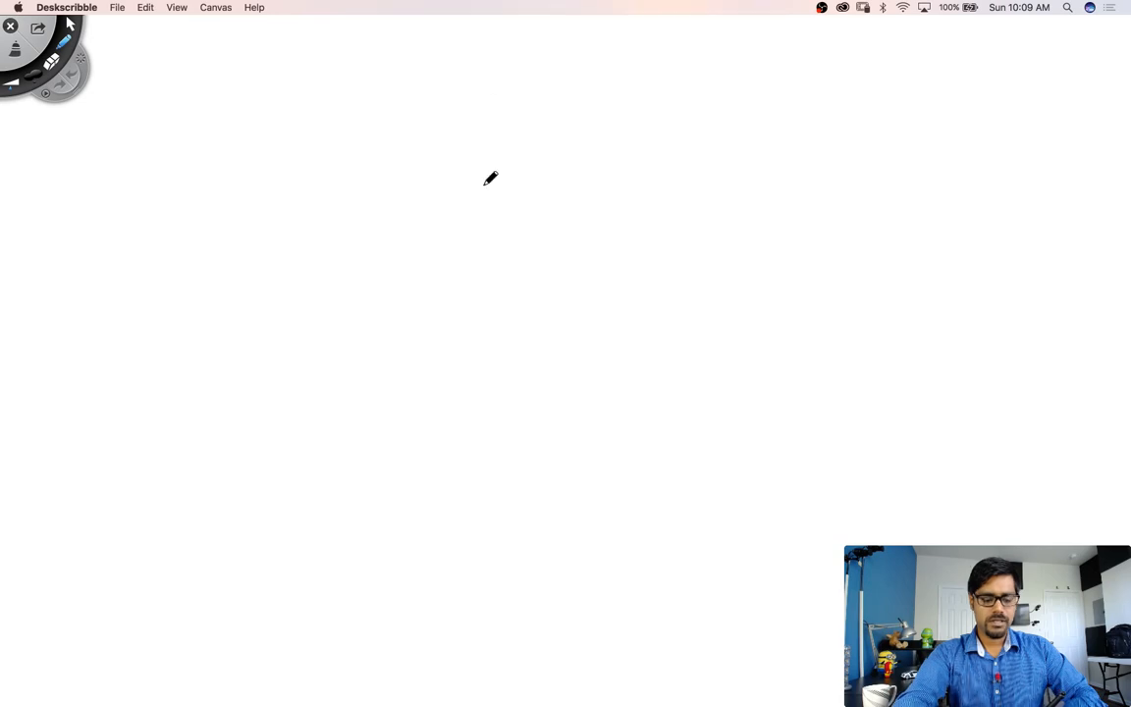
pyautogui.press('space')
pyautogui.press('space')
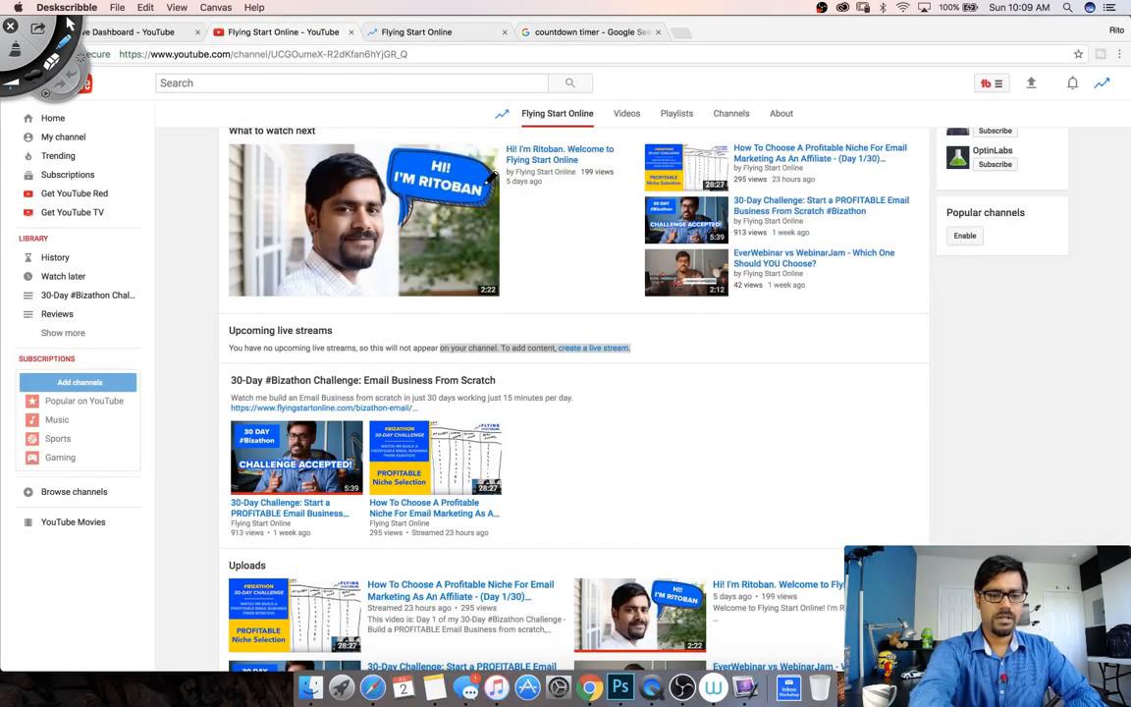
pyautogui.moveTo(522, 367)
pyautogui.mouseDown()
pyautogui.moveTo(216, 365)
pyautogui.moveTo(260, 400)
pyautogui.moveTo(417, 401)
pyautogui.moveTo(520, 373)
pyautogui.mouseUp()
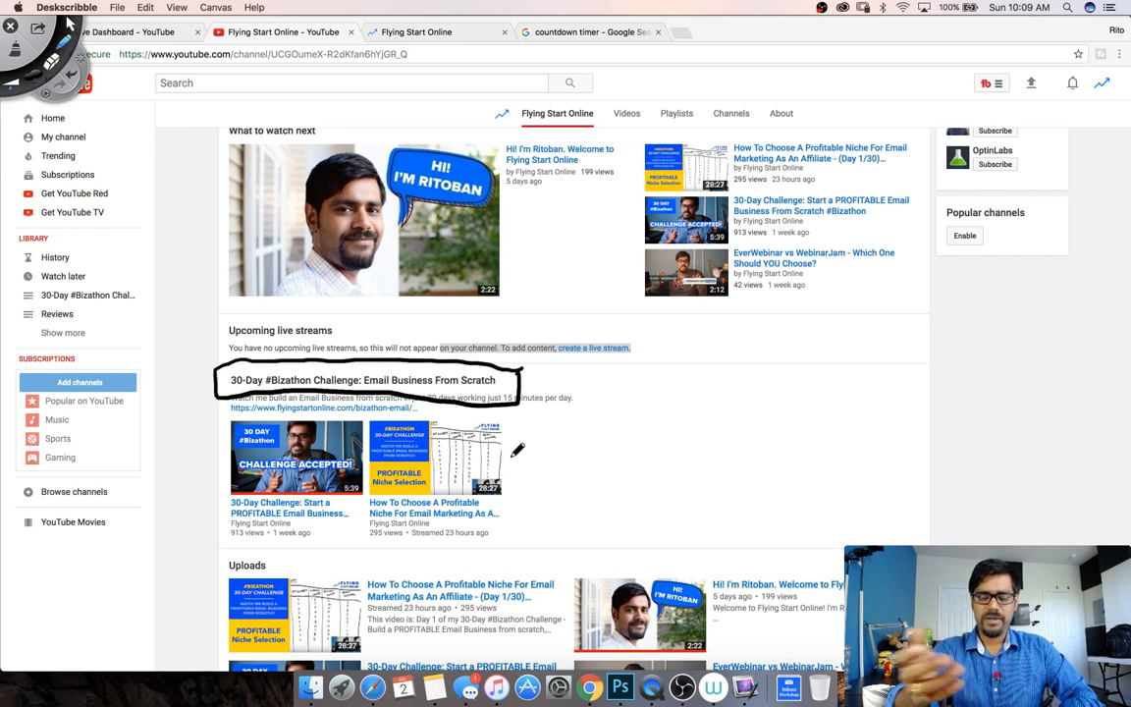
pyautogui.moveTo(422, 458); pyautogui.dragTo(473, 435)
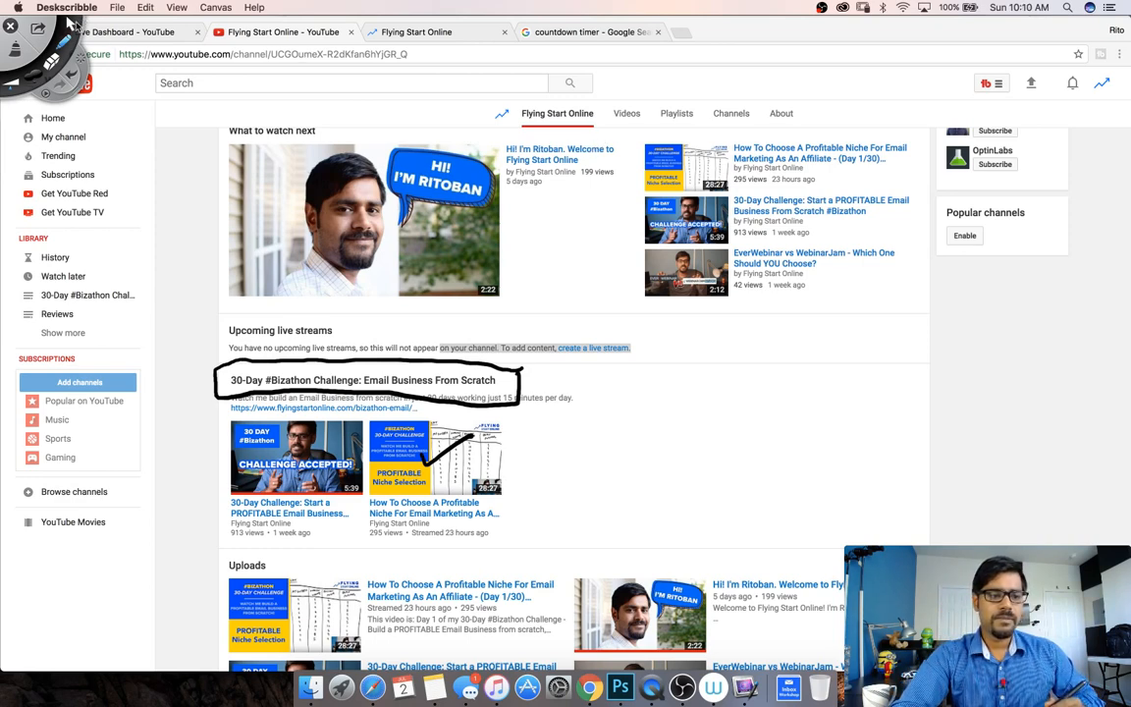
# Step: Clear the drawn annotations and start the 15-minute countdown timer on the Google results page, ending on the YouTube live dashboard
pyautogui.click(558, 33)
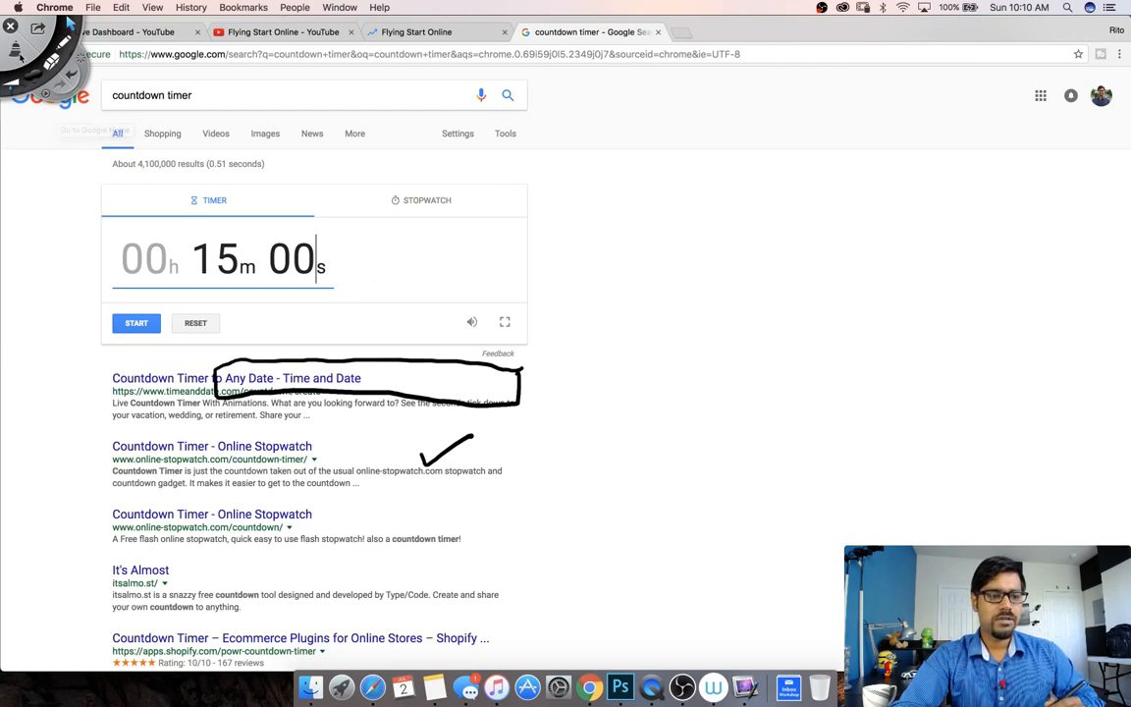
pyautogui.click(19, 63)
pyautogui.click(20, 63)
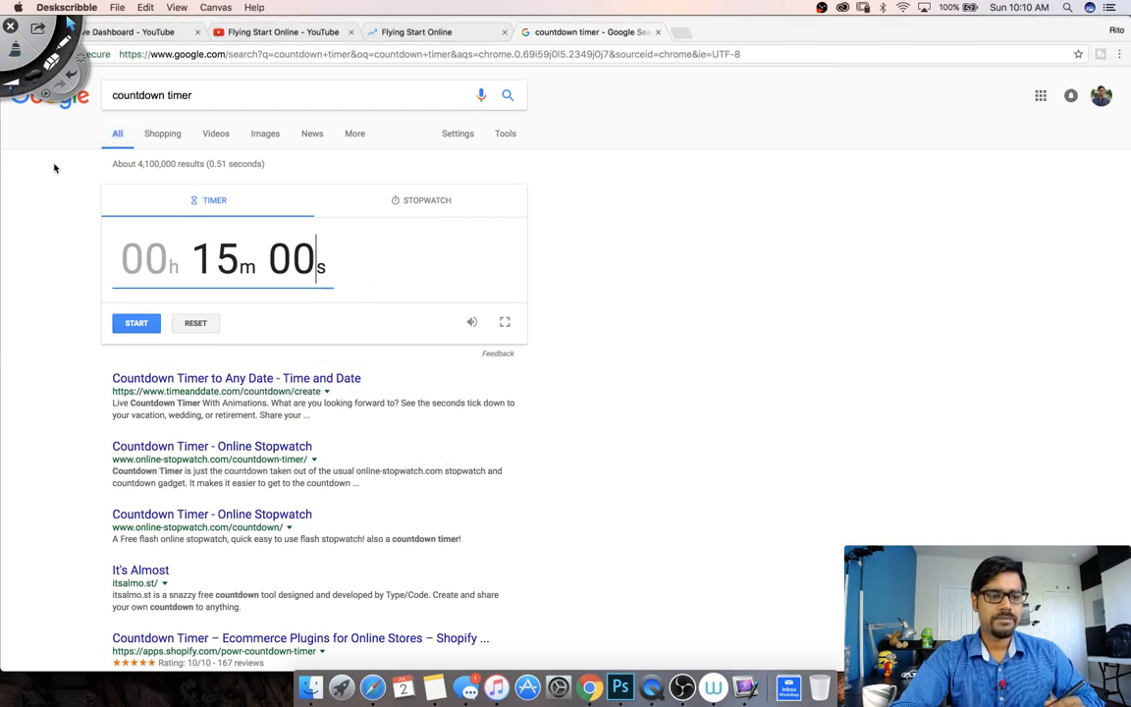
pyautogui.click(137, 325)
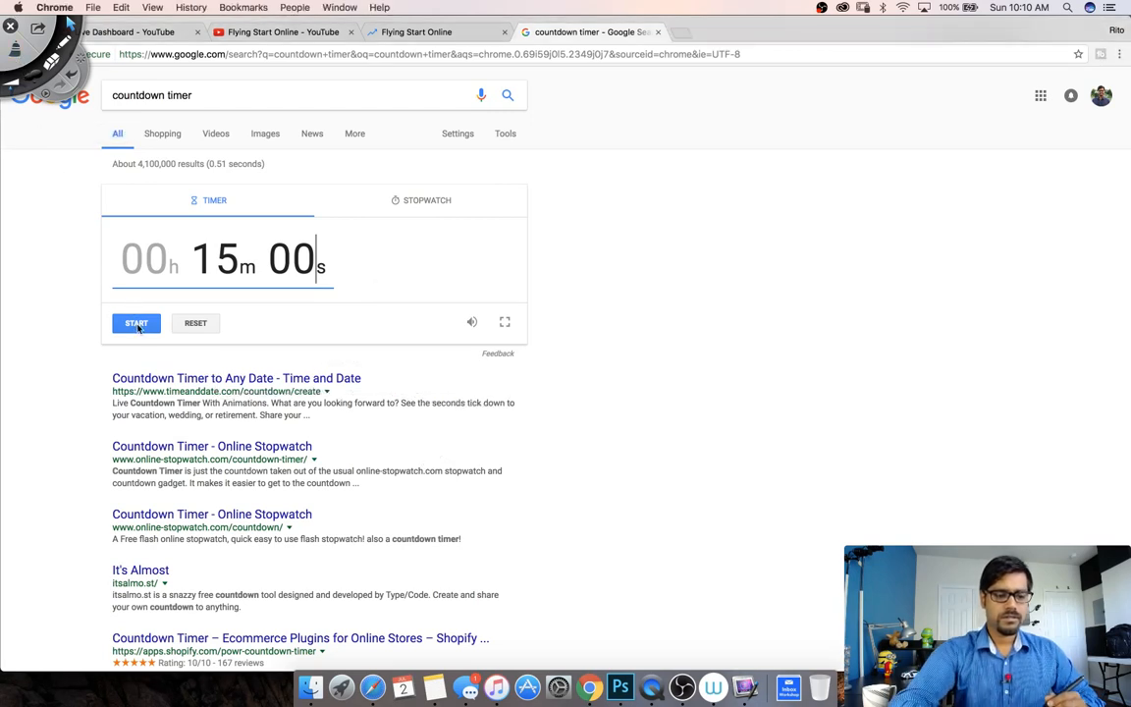
pyautogui.click(136, 324)
pyautogui.hotkey('ctrl', 'Tab')
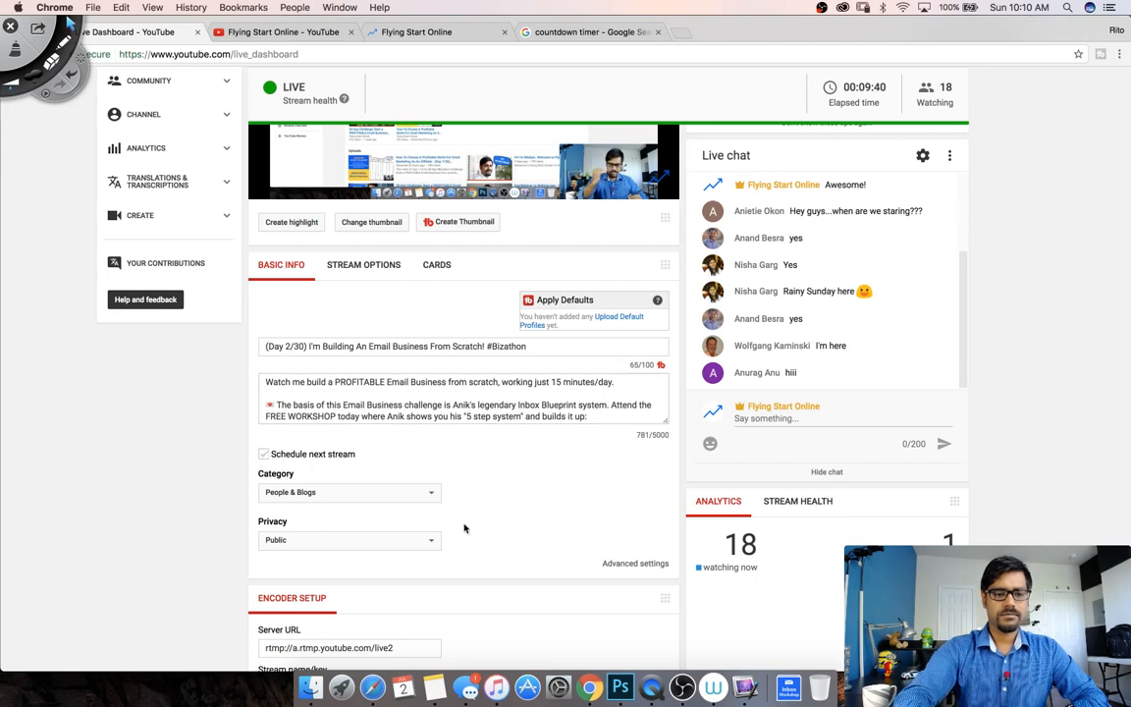
# Step: On a blank Deskscribble whiteboard, handwrite the underlined heading "DOMAIN NAME" and underlined "Memorable" as circled item 1 below it
pyautogui.click(67, 18)
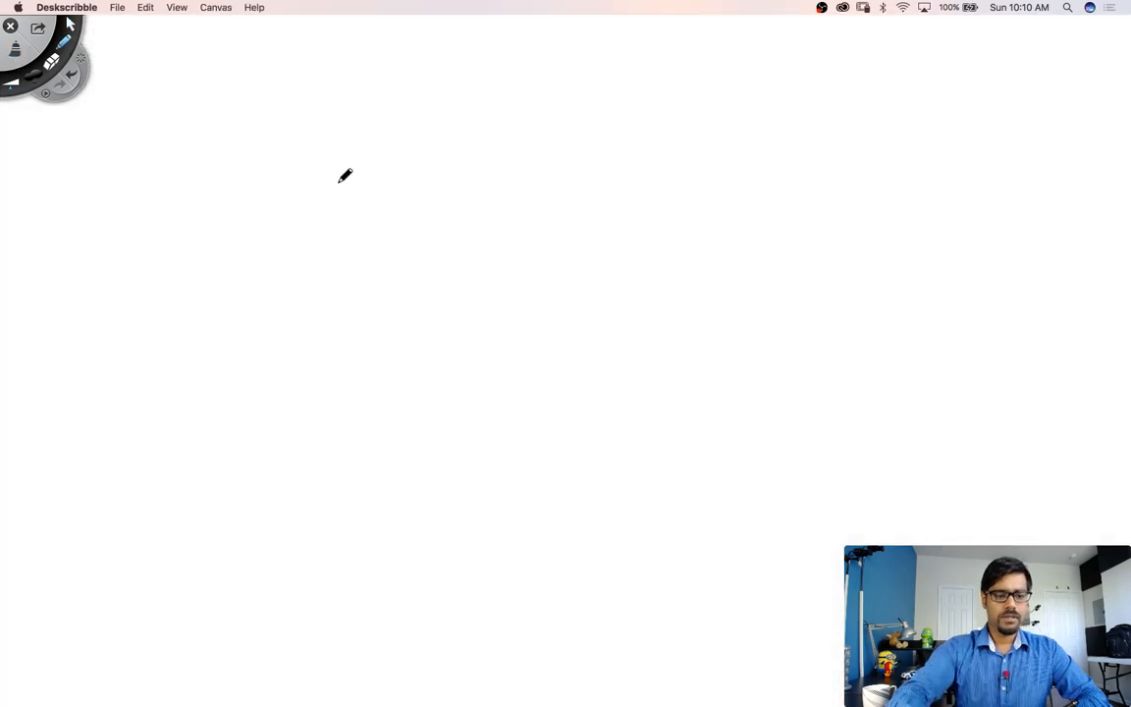
pyautogui.moveTo(359, 55)
pyautogui.mouseDown()
pyautogui.moveTo(357, 71)
pyautogui.moveTo(543, 71)
pyautogui.moveTo(504, 98)
pyautogui.moveTo(377, 98)
pyautogui.mouseUp()
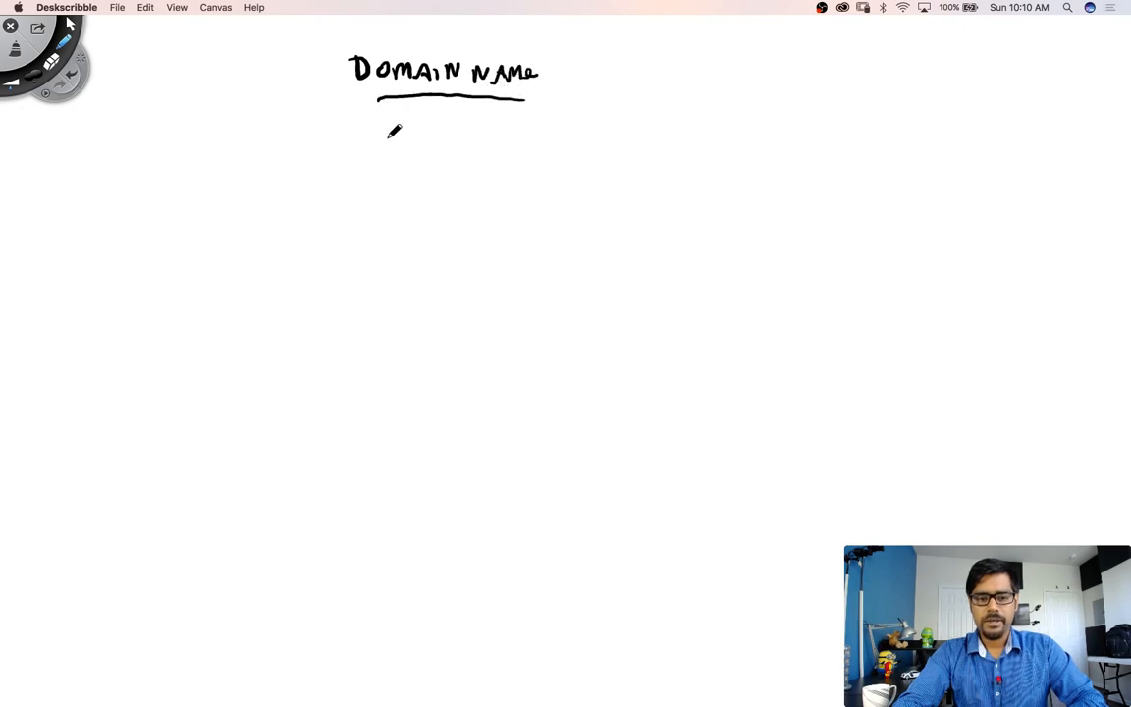
pyautogui.moveTo(199, 175)
pyautogui.mouseDown()
pyautogui.moveTo(242, 145)
pyautogui.moveTo(272, 160)
pyautogui.moveTo(327, 163)
pyautogui.moveTo(312, 148)
pyautogui.moveTo(329, 147)
pyautogui.moveTo(371, 162)
pyautogui.moveTo(234, 190)
pyautogui.mouseUp()
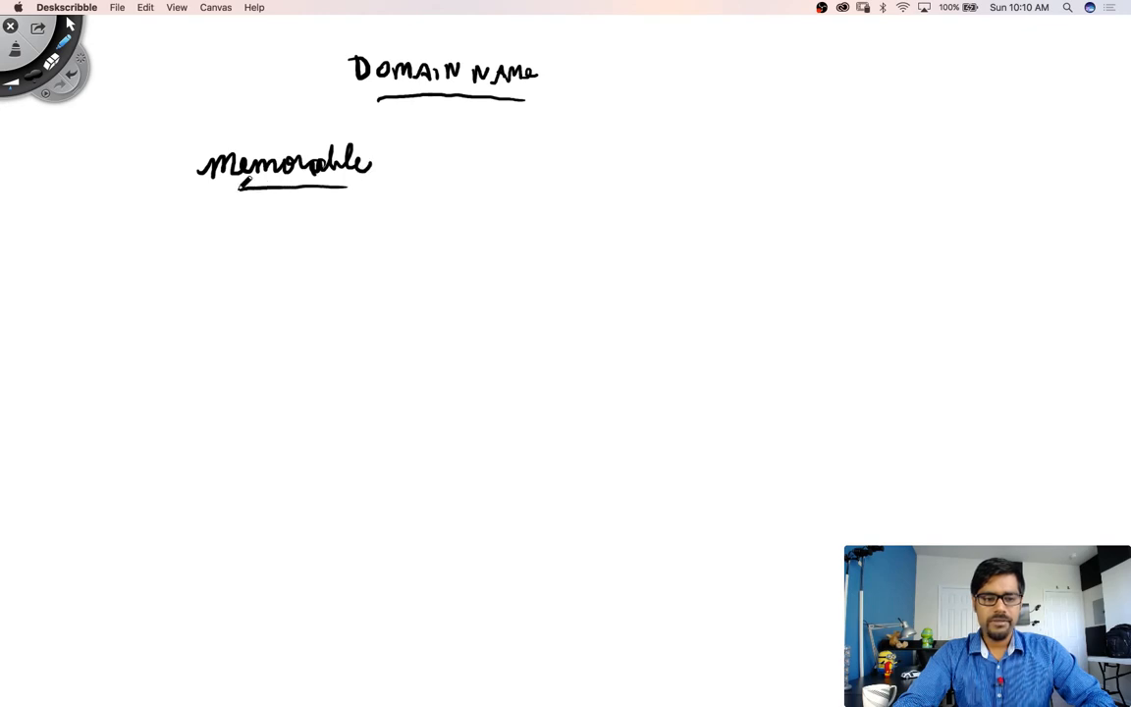
pyautogui.click(168, 182)
pyautogui.moveTo(155, 169)
pyautogui.mouseDown()
pyautogui.moveTo(153, 185)
pyautogui.moveTo(169, 161)
pyautogui.mouseUp()
# Step: Handwrite circled items 2 to 4 under "Memorable": "Brandable", "1-3 words" and "Pronouncable"
pyautogui.moveTo(138, 224)
pyautogui.mouseDown()
pyautogui.moveTo(156, 249)
pyautogui.moveTo(126, 236)
pyautogui.moveTo(166, 232)
pyautogui.moveTo(216, 260)
pyautogui.moveTo(287, 237)
pyautogui.moveTo(306, 218)
pyautogui.moveTo(345, 231)
pyautogui.mouseUp()
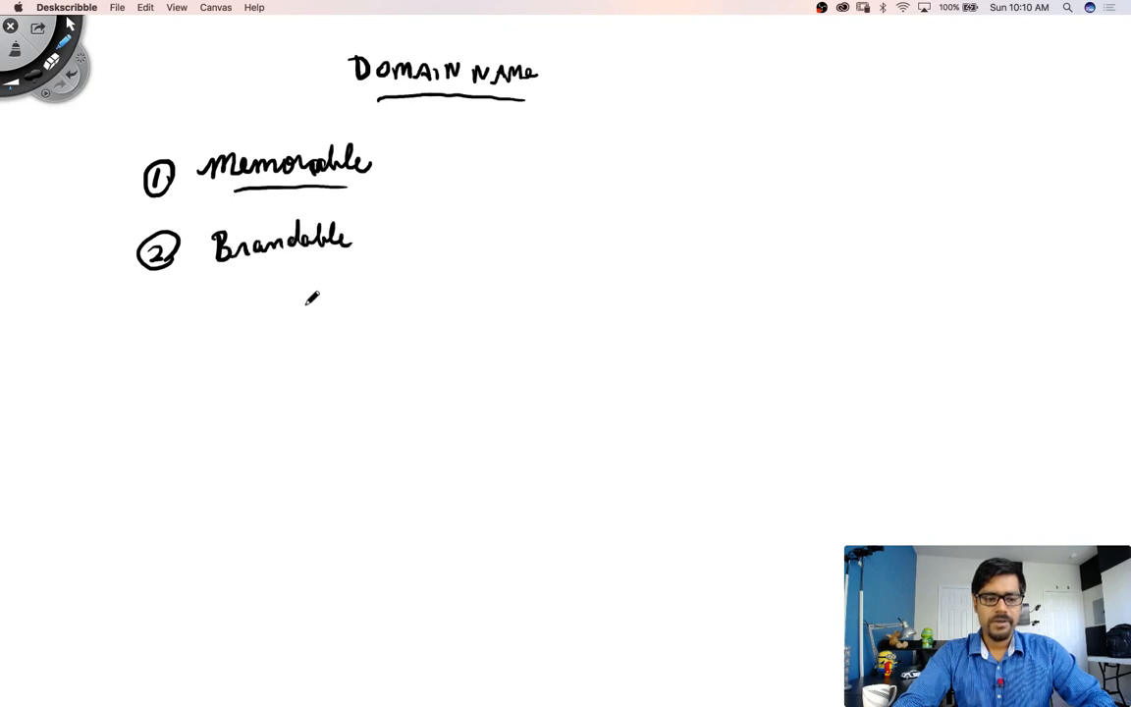
pyautogui.moveTo(159, 310)
pyautogui.mouseDown()
pyautogui.moveTo(177, 295)
pyautogui.moveTo(173, 329)
pyautogui.mouseUp()
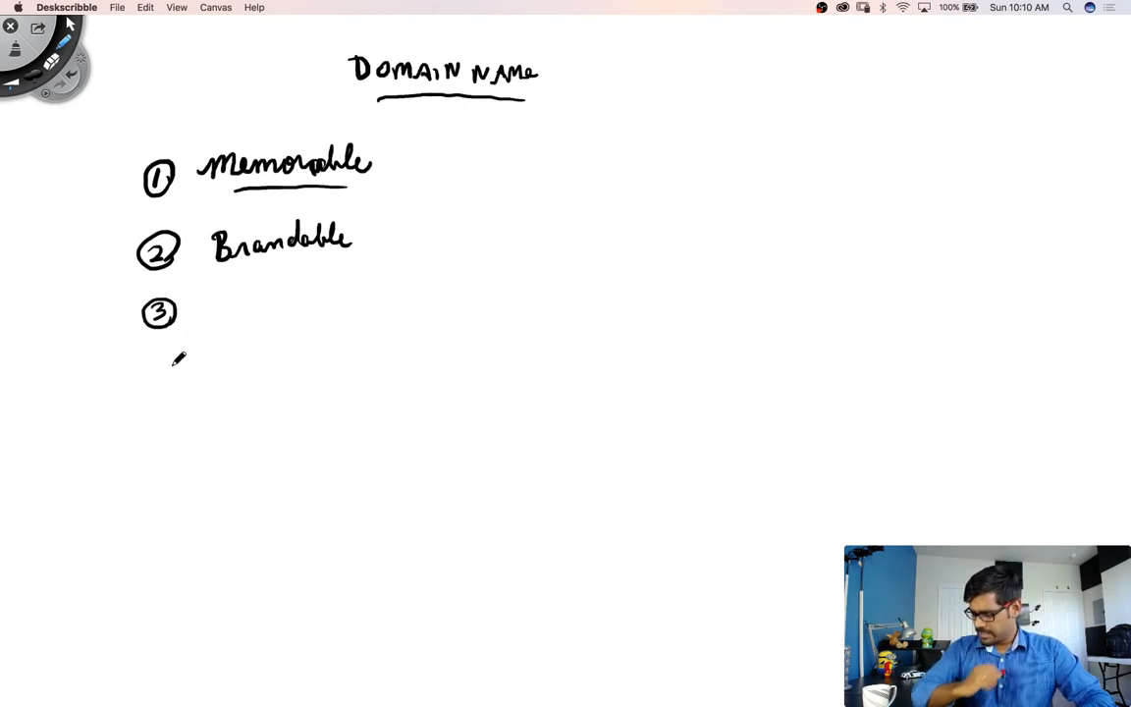
pyautogui.moveTo(219, 294)
pyautogui.mouseDown()
pyautogui.moveTo(219, 311)
pyautogui.moveTo(247, 299)
pyautogui.moveTo(261, 309)
pyautogui.moveTo(359, 297)
pyautogui.moveTo(379, 282)
pyautogui.moveTo(374, 304)
pyautogui.mouseUp()
pyautogui.moveTo(157, 360); pyautogui.dragTo(169, 371)
pyautogui.moveTo(165, 363)
pyautogui.mouseDown()
pyautogui.moveTo(179, 385)
pyautogui.moveTo(307, 359)
pyautogui.moveTo(403, 364)
pyautogui.mouseUp()
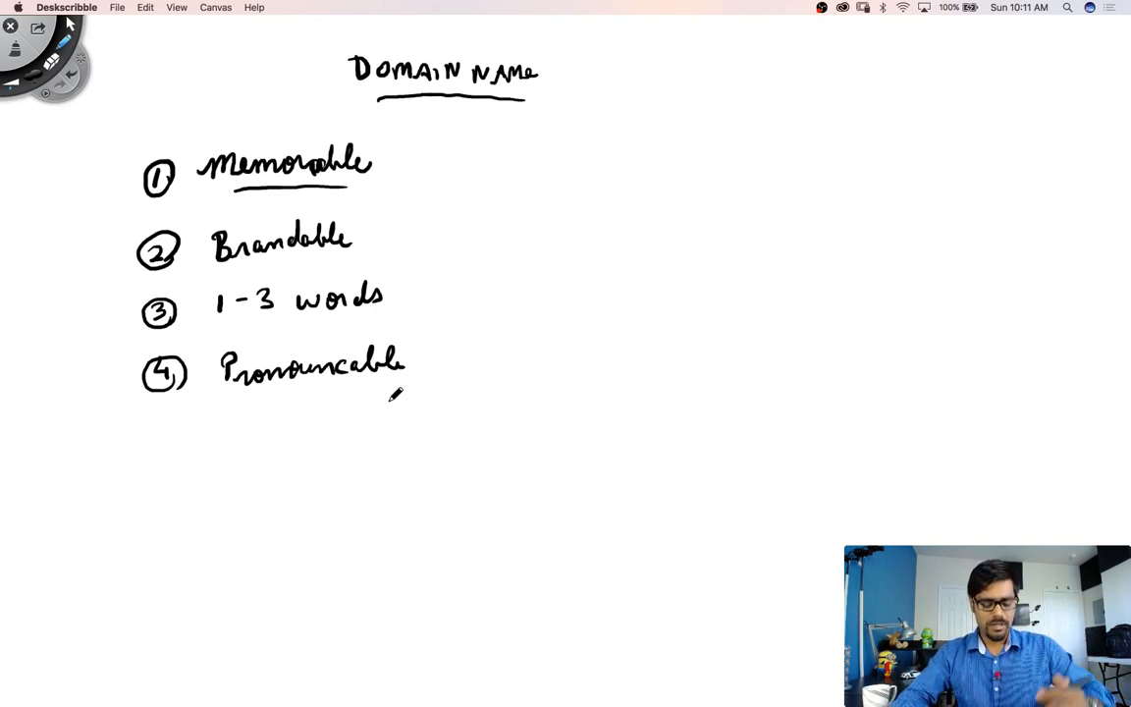
# Step: Bracket the four criteria and handwrite the underlined examples "PROFIT INSTRUMENTS" and "FLYING START ONLINE" beside the bracket
pyautogui.moveTo(486, 146)
pyautogui.mouseDown()
pyautogui.moveTo(524, 171)
pyautogui.moveTo(496, 388)
pyautogui.mouseUp()
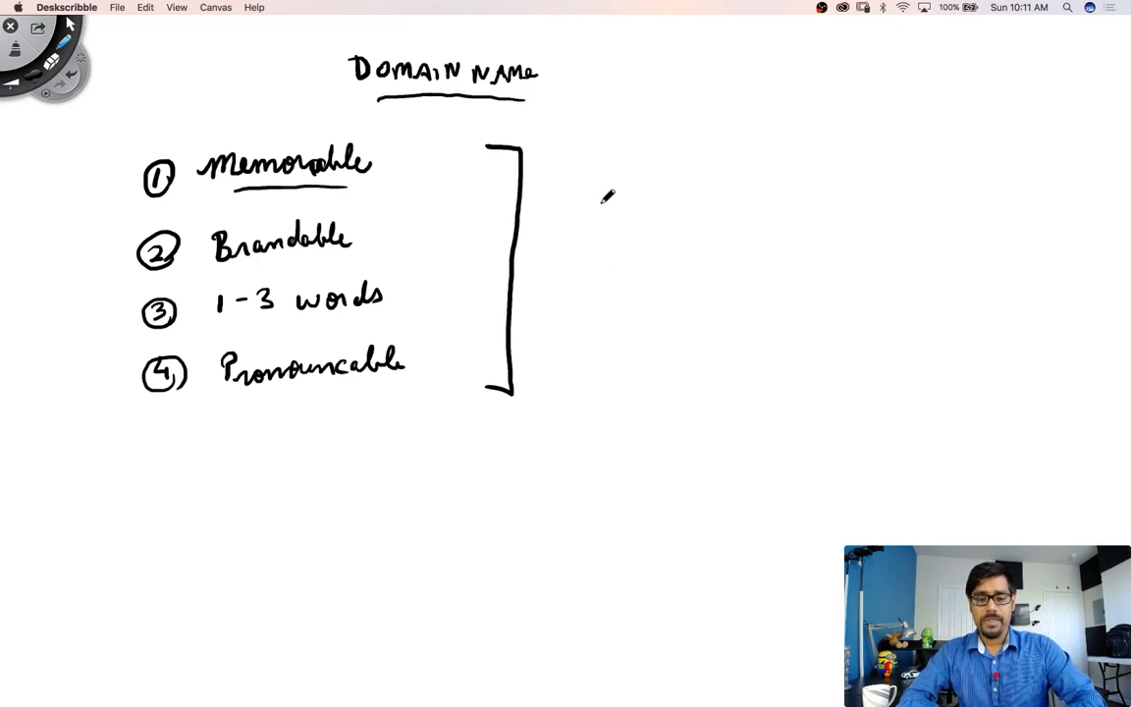
pyautogui.moveTo(598, 208)
pyautogui.mouseDown()
pyautogui.moveTo(694, 187)
pyautogui.moveTo(747, 186)
pyautogui.moveTo(746, 197)
pyautogui.moveTo(754, 181)
pyautogui.moveTo(829, 186)
pyautogui.moveTo(852, 172)
pyautogui.moveTo(887, 174)
pyautogui.moveTo(893, 192)
pyautogui.mouseUp()
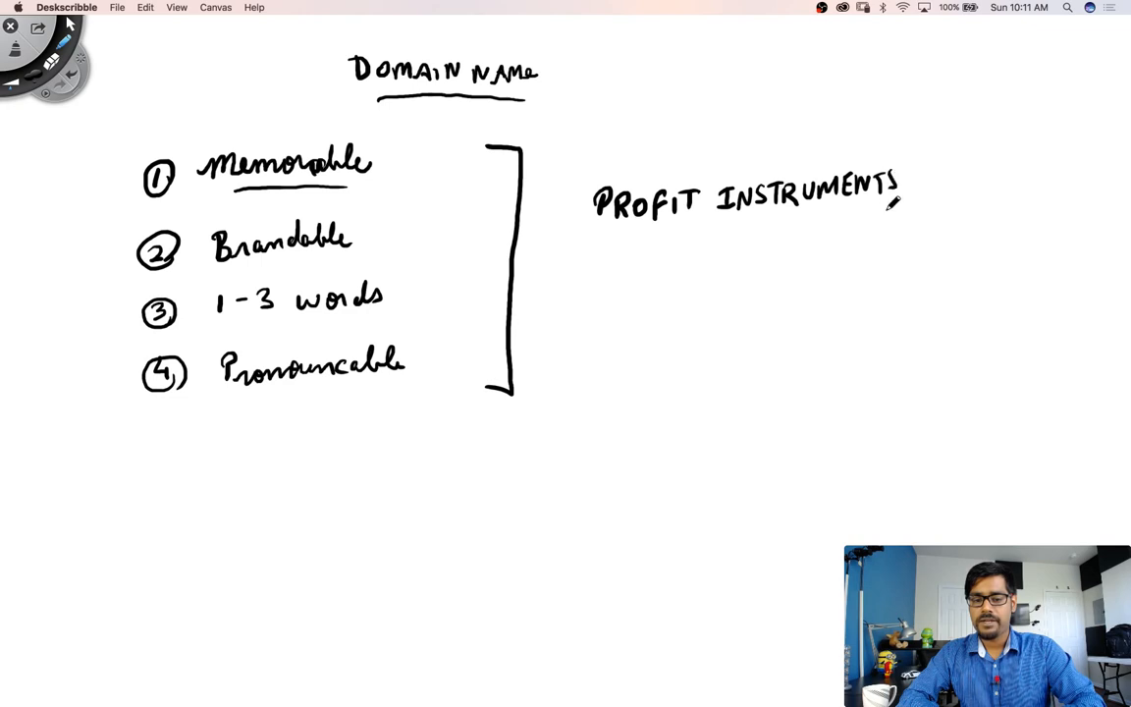
pyautogui.moveTo(586, 267)
pyautogui.mouseDown()
pyautogui.moveTo(586, 295)
pyautogui.moveTo(600, 279)
pyautogui.moveTo(619, 292)
pyautogui.moveTo(650, 273)
pyautogui.moveTo(832, 257)
pyautogui.moveTo(896, 237)
pyautogui.moveTo(901, 250)
pyautogui.moveTo(911, 232)
pyautogui.mouseUp()
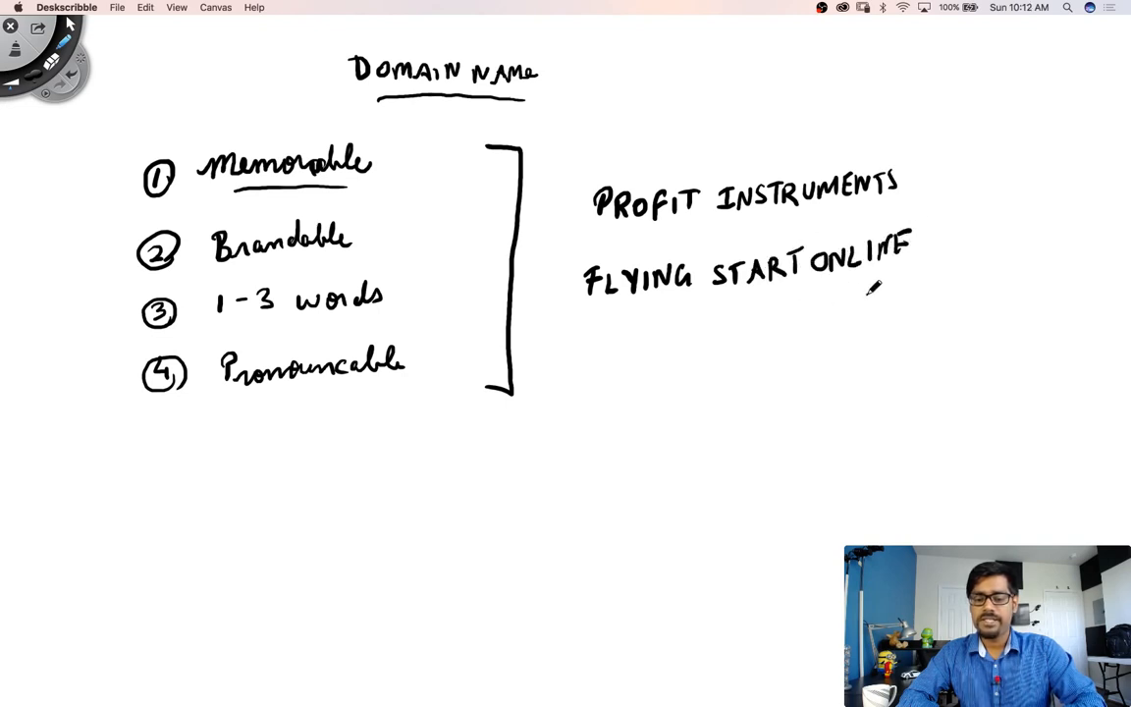
pyautogui.moveTo(869, 294); pyautogui.dragTo(687, 314)
pyautogui.moveTo(636, 248); pyautogui.dragTo(788, 241)
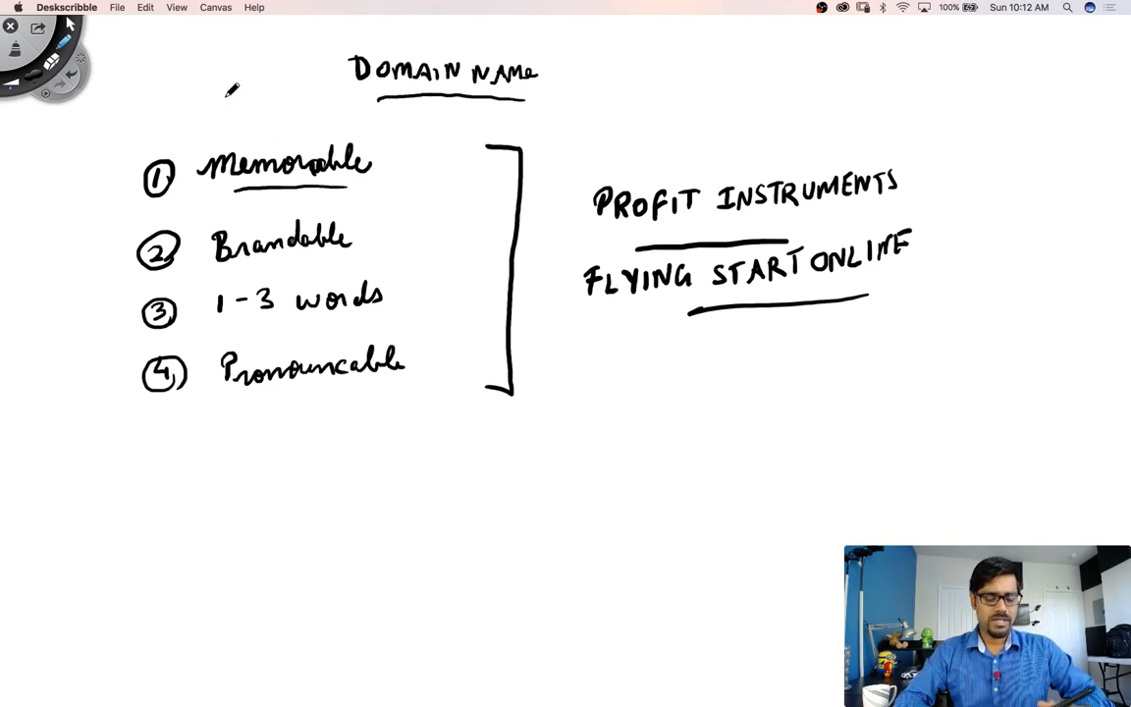
# Step: Export the whiteboard drawing to Documents as a PNG named 8, then close the whiteboard to return to the browser
pyautogui.press('super+s')
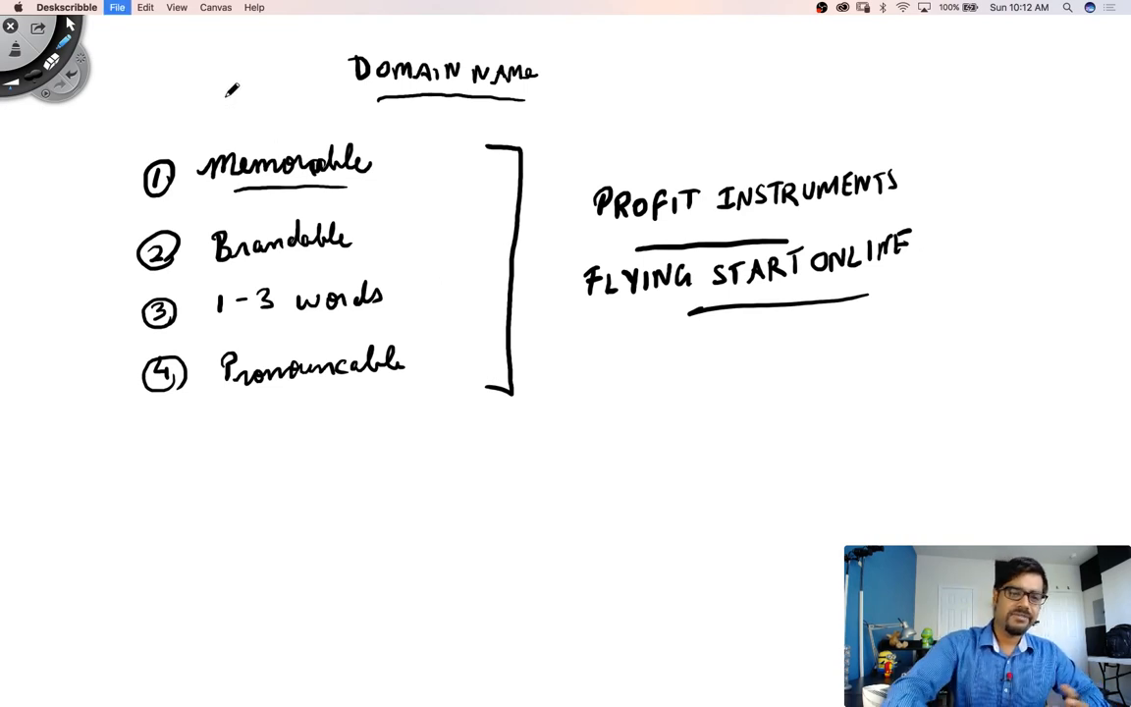
pyautogui.write('1')
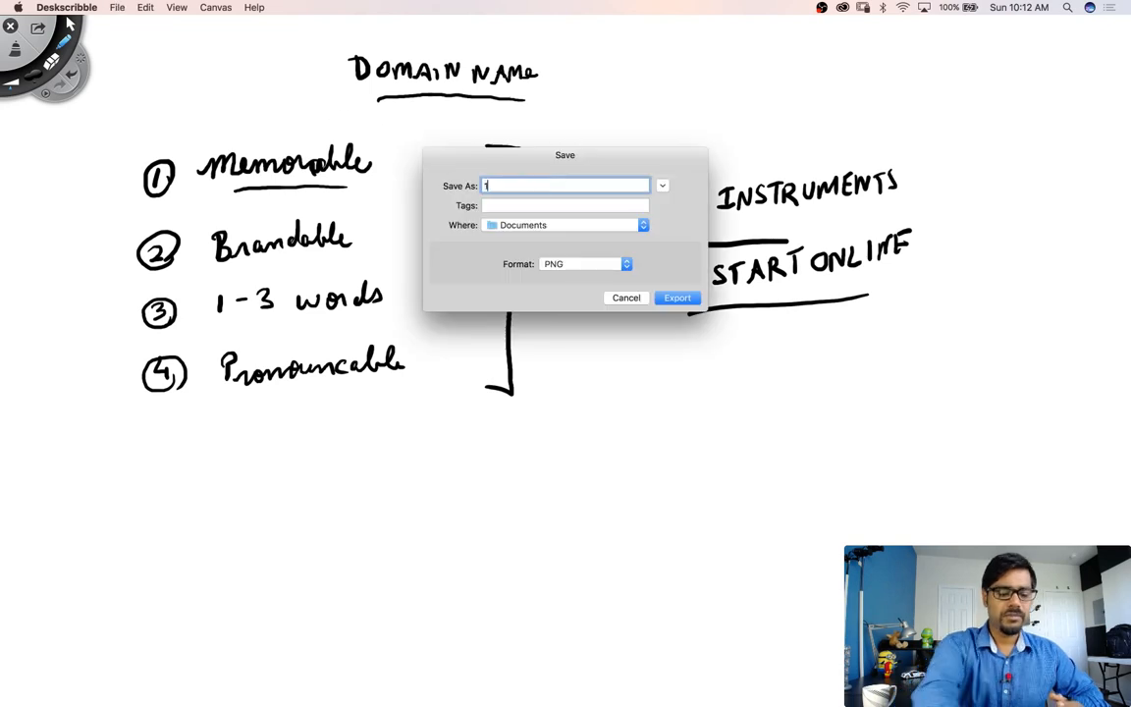
pyautogui.press('BackSpace')
pyautogui.write('8')
pyautogui.press('Return')
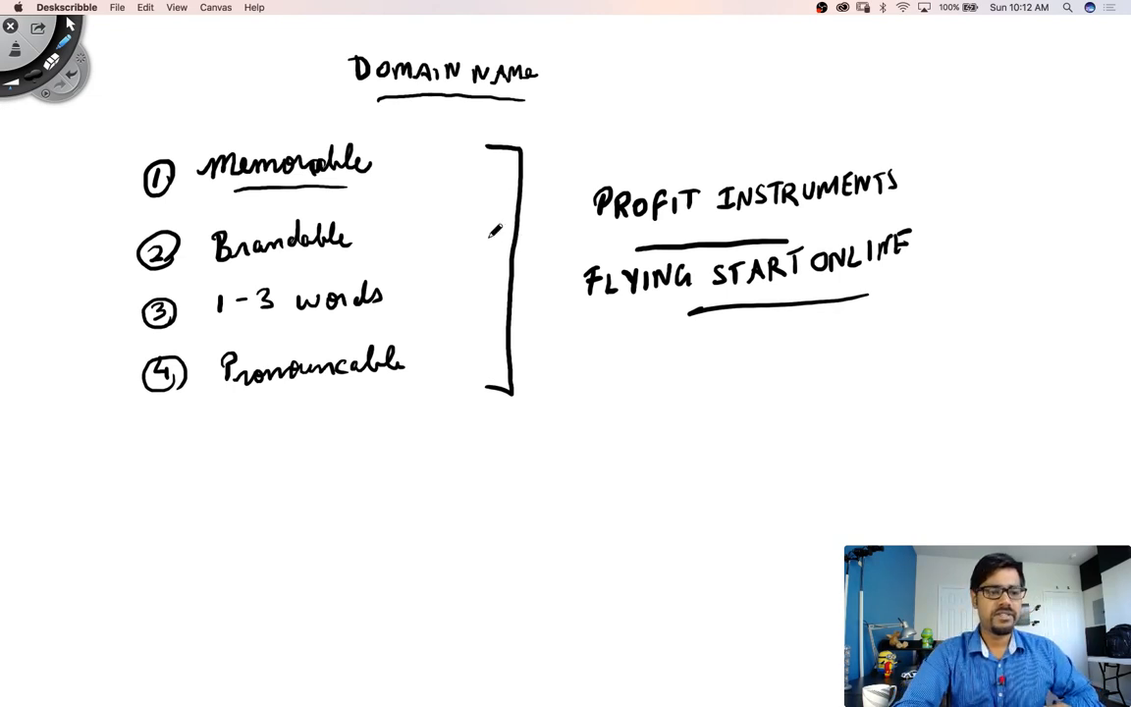
pyautogui.click(11, 27)
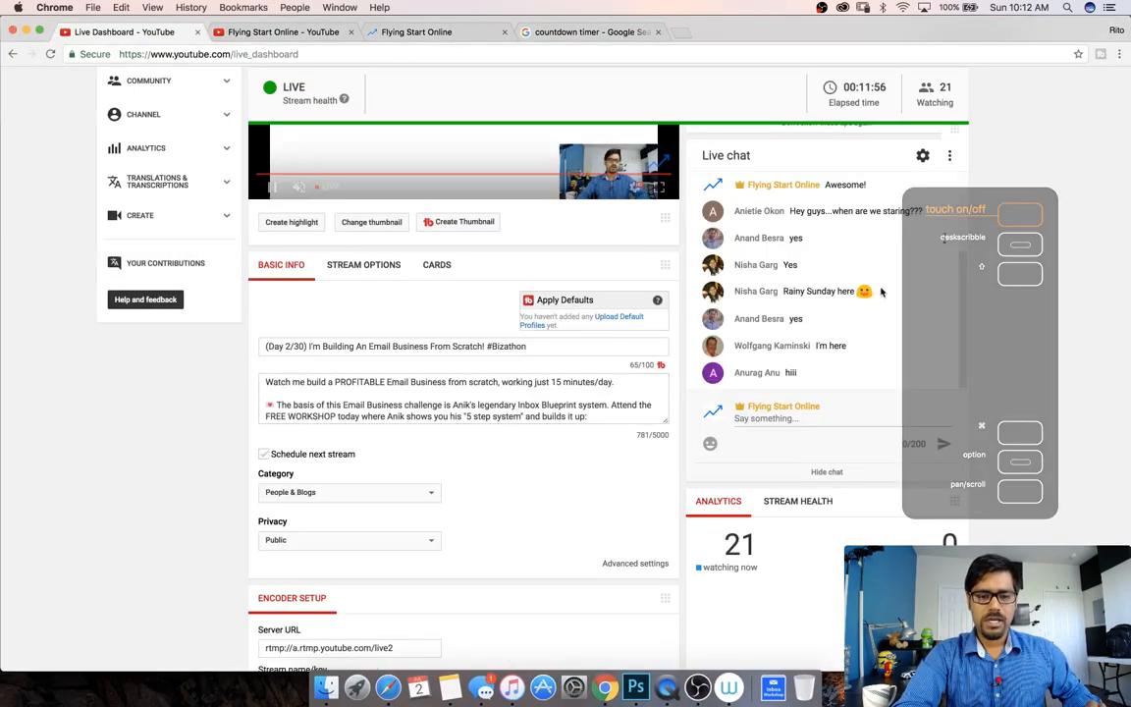
# Step: Open godaddy.com in a new browser tab and check the countdown timer while it loads
pyautogui.click(677, 33)
pyautogui.write('godaddy.com')
pyautogui.press('Return')
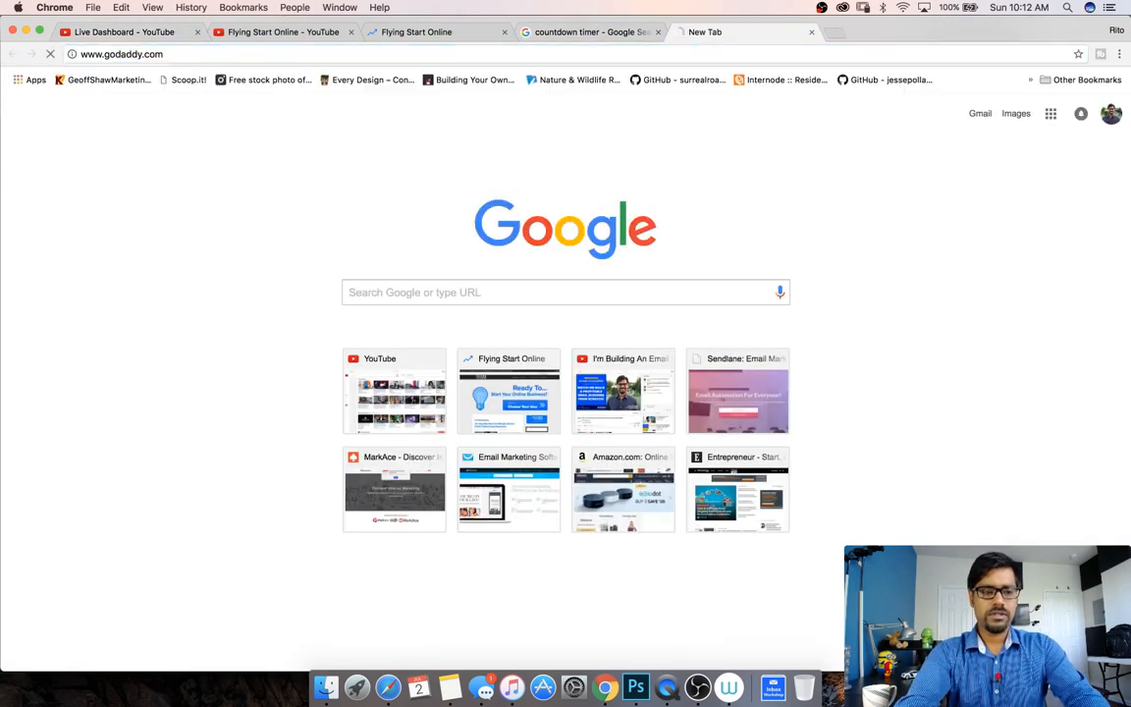
pyautogui.click(571, 37)
pyautogui.click(695, 53)
pyautogui.click(703, 36)
# Step: Search GoDaddy for the availability of massivelistgrowth.com
pyautogui.click(298, 166)
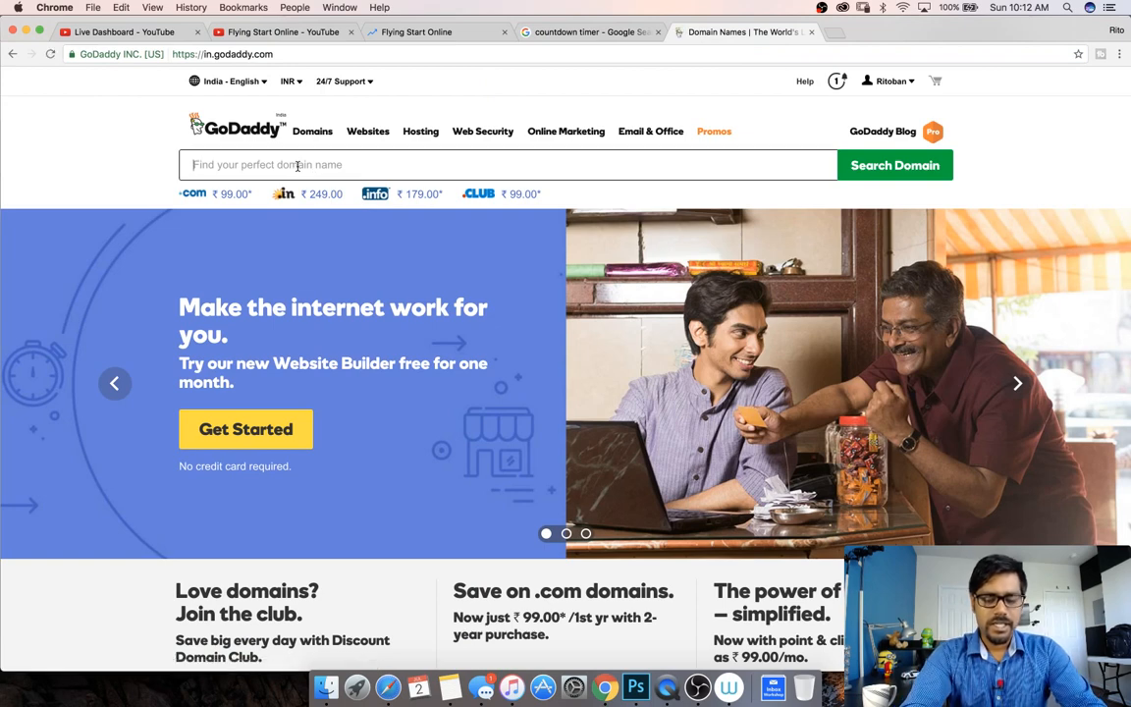
pyautogui.write('massivel')
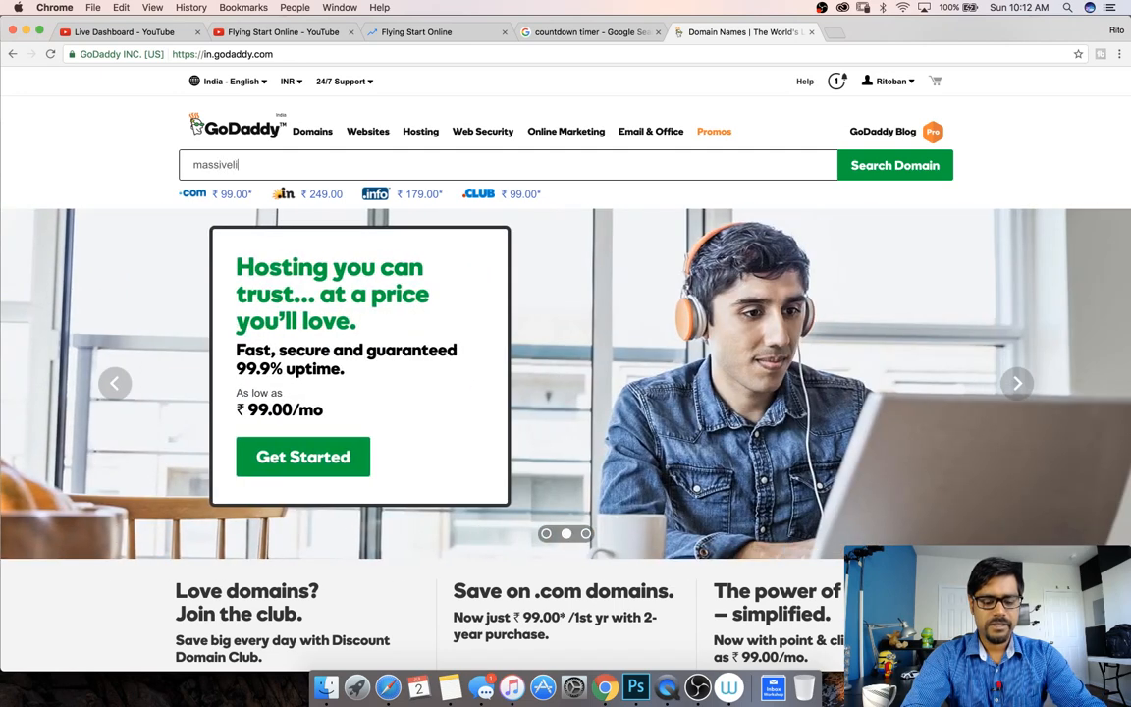
pyautogui.write('istgrowth.com')
pyautogui.press('Return')
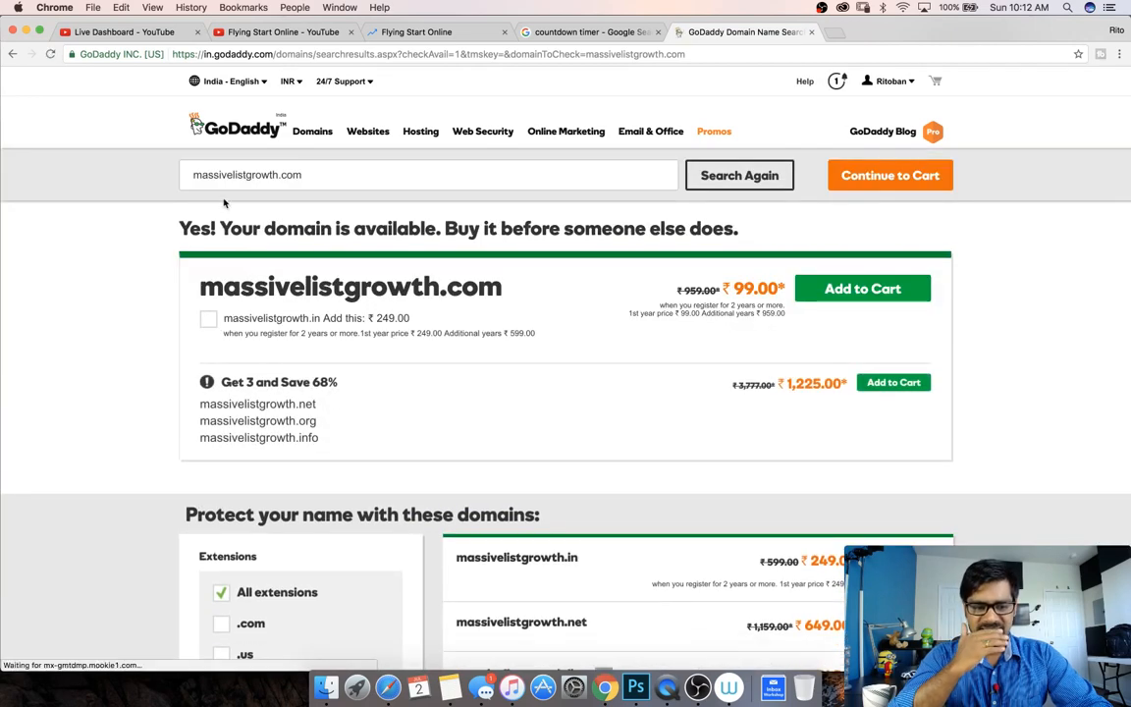
# Step: Check the candidate domain names at the end of the note in Notes and search GoDaddy for passivelist
pyautogui.click(235, 175)
pyautogui.press('super+a')
pyautogui.write('lis')
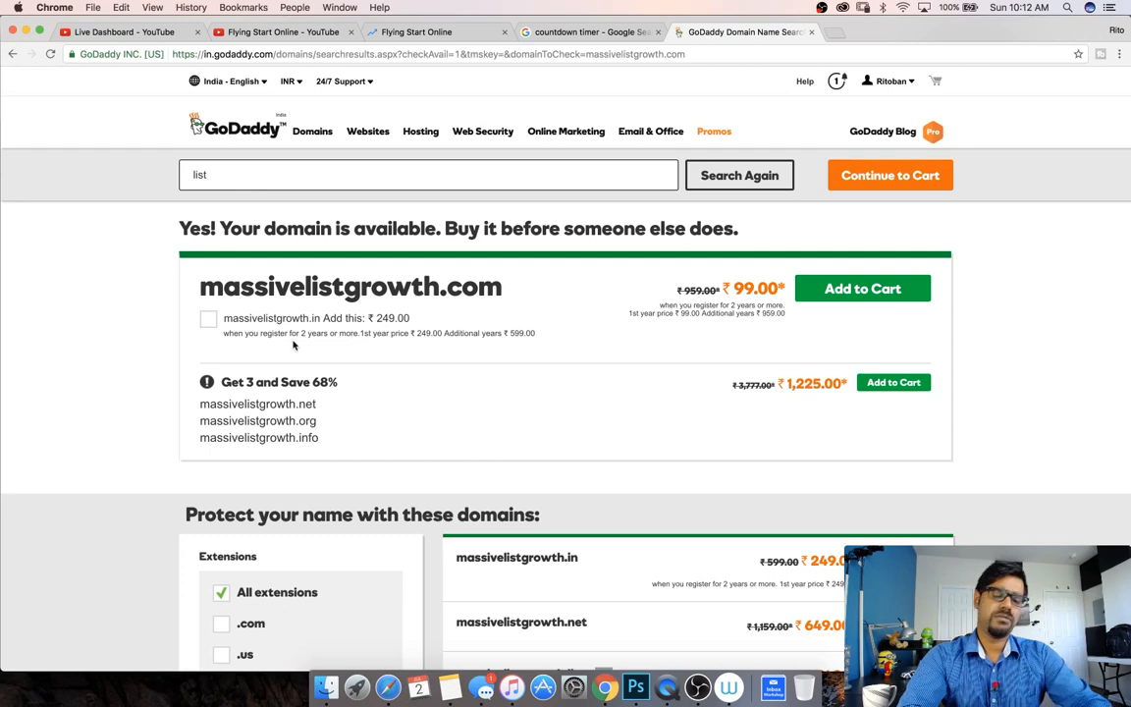
pyautogui.click(449, 686)
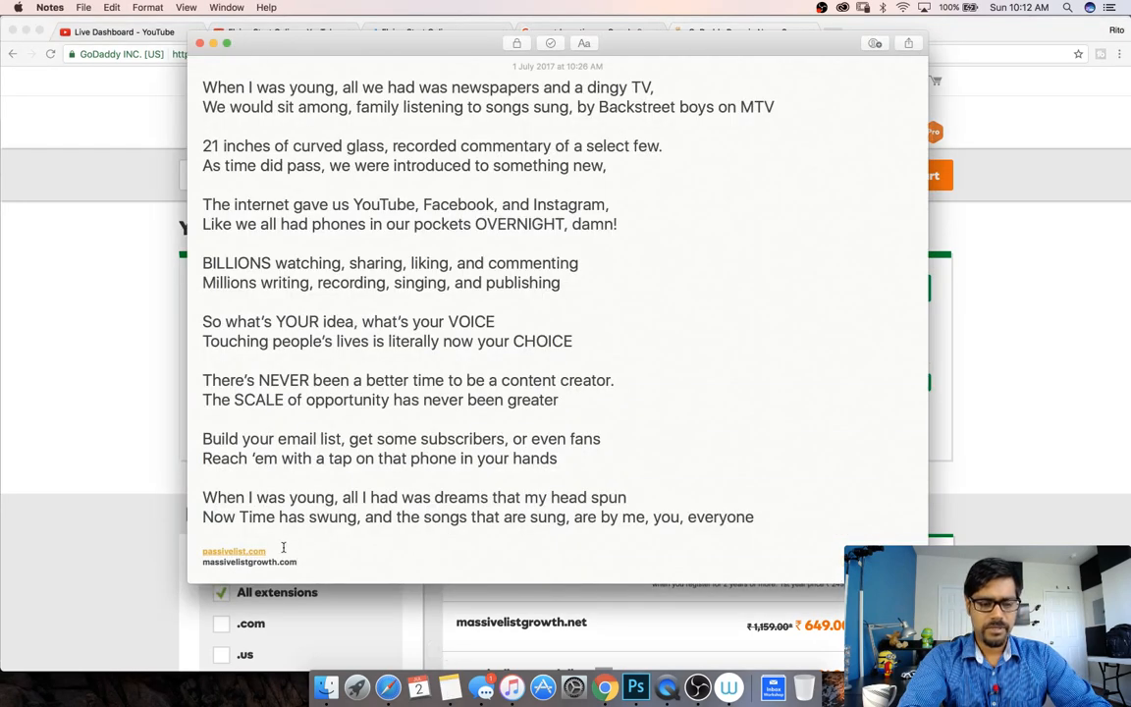
pyautogui.click(133, 451)
pyautogui.write('passivelist')
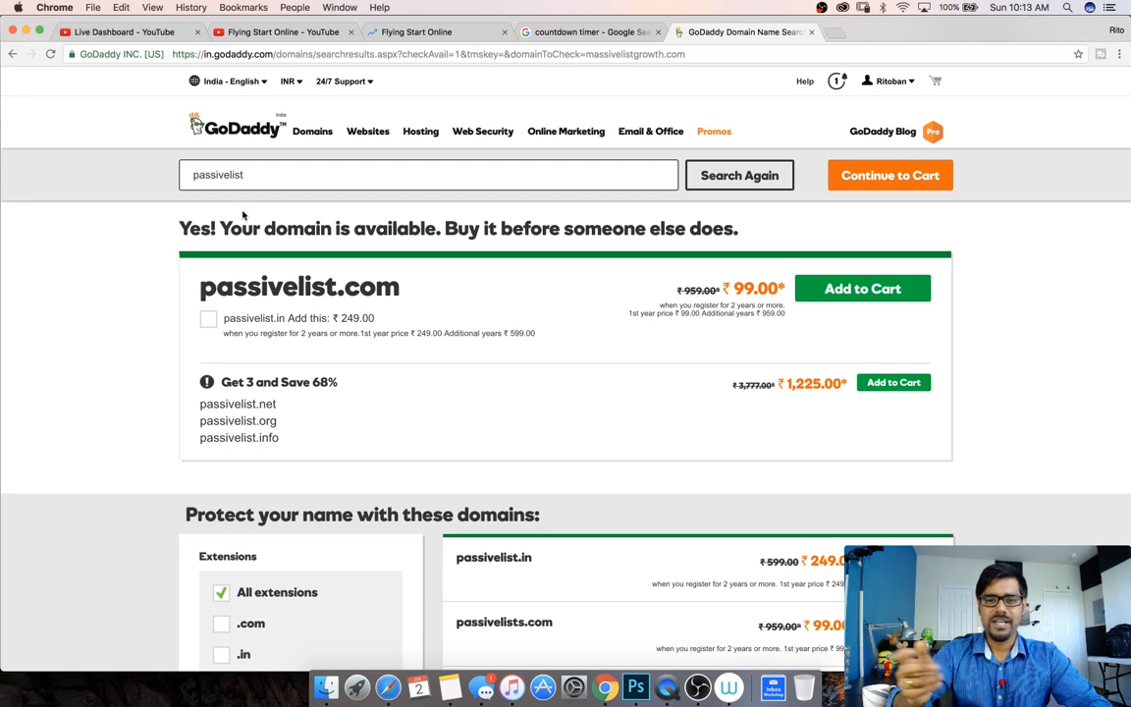
# Step: Check the availability of the alternative domain names activelist and superlist
pyautogui.moveTo(229, 172); pyautogui.dragTo(192, 174)
pyautogui.press('BackSpace')
pyautogui.write('active')
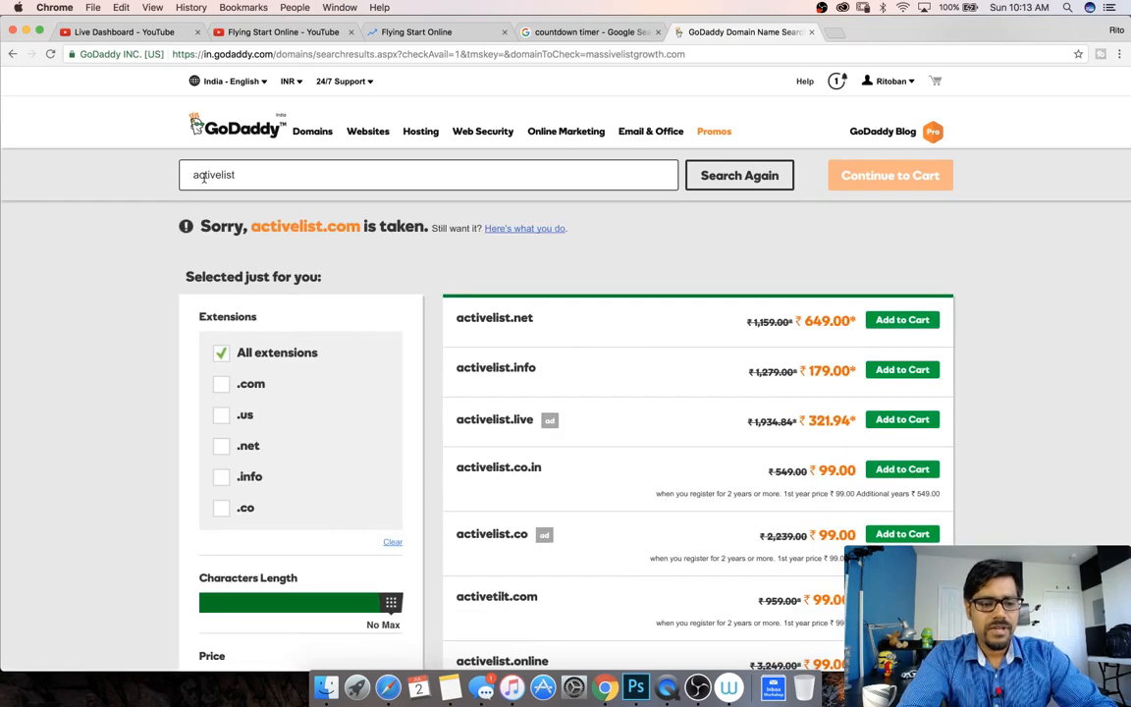
pyautogui.doubleClick(204, 176)
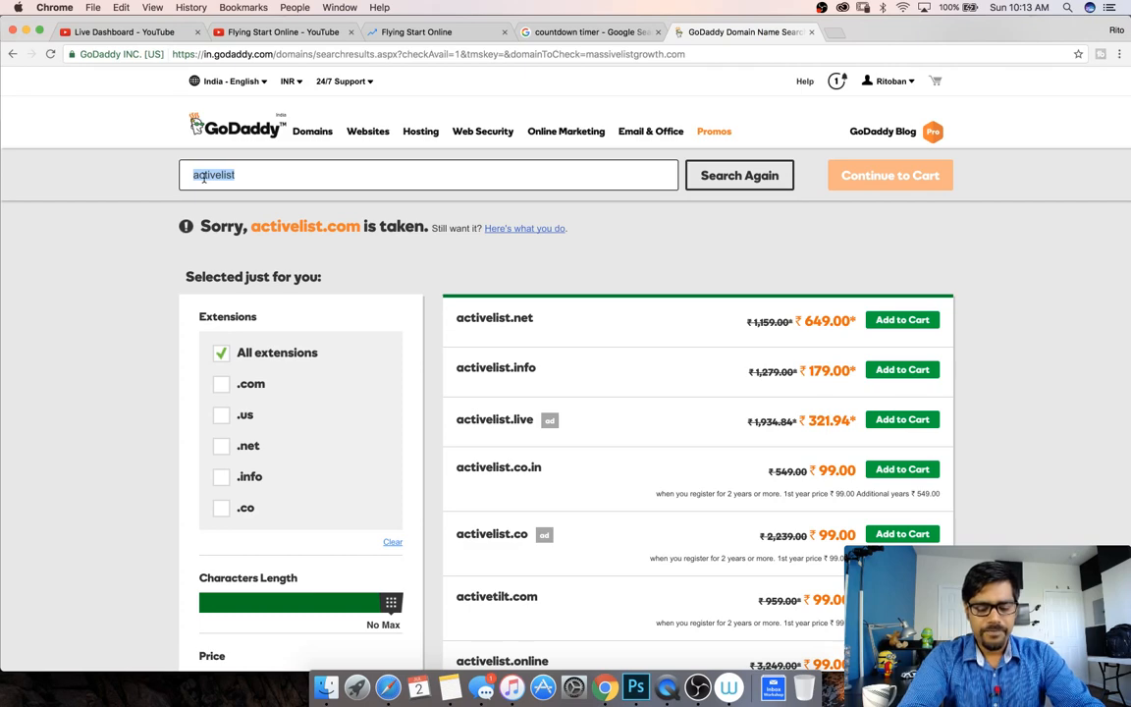
pyautogui.write('superlist')
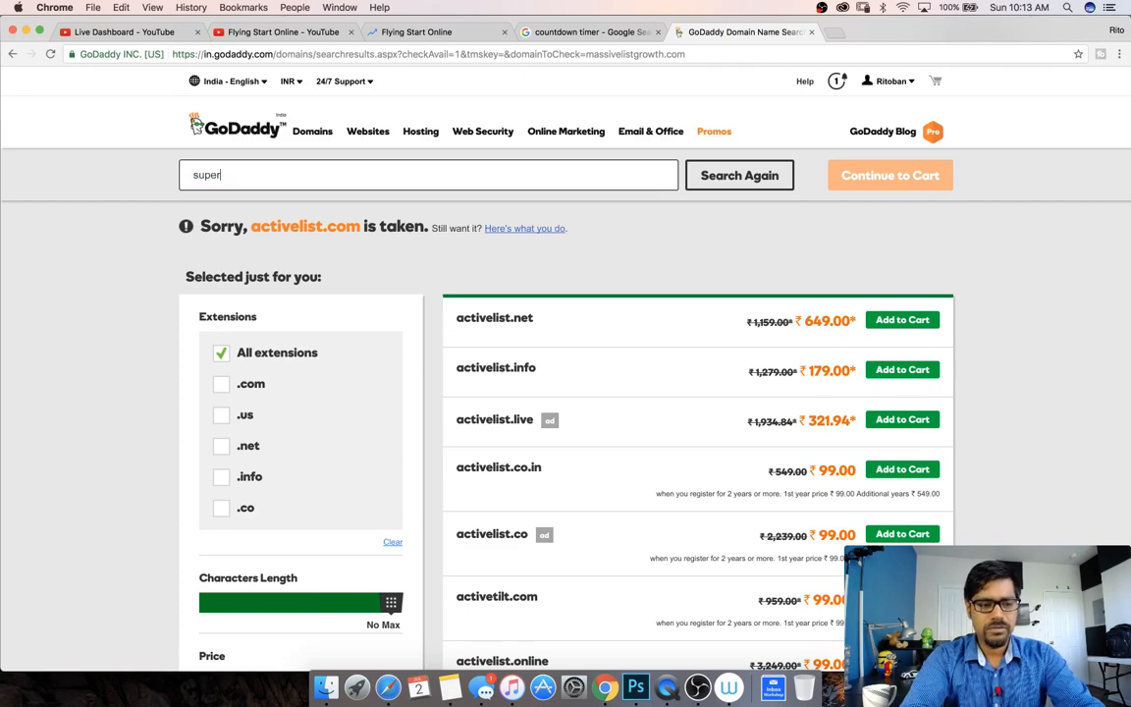
pyautogui.press('Return')
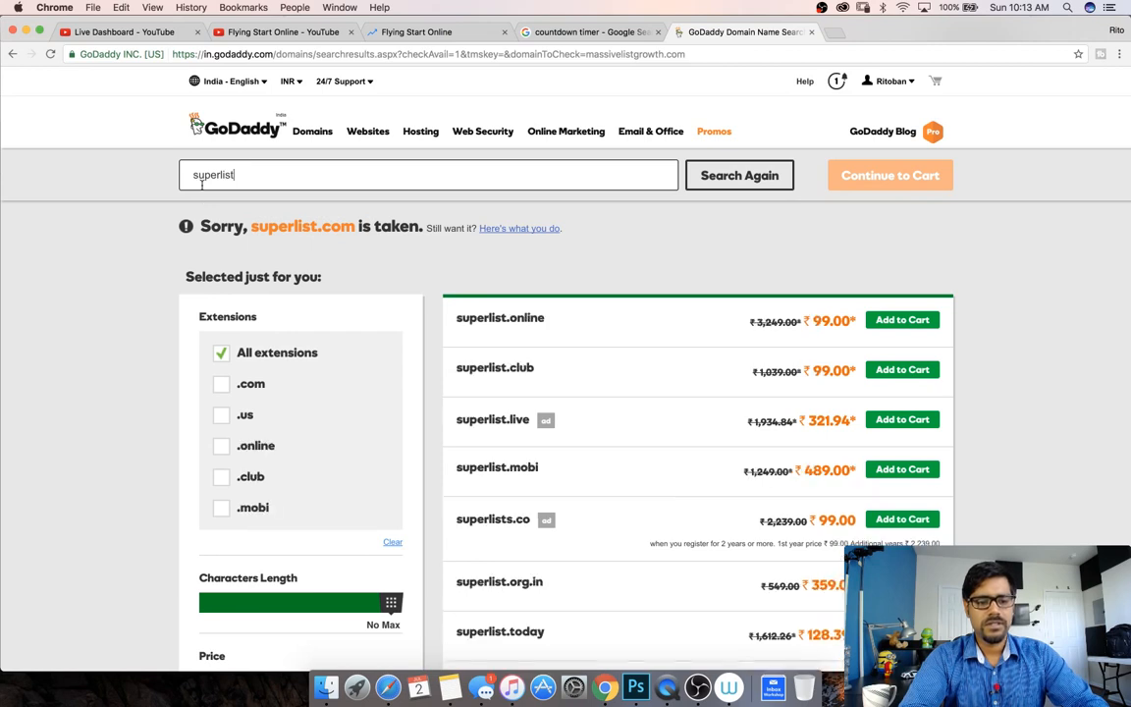
# Step: Search for the domain eforemail and copy eforemail.com onto a new line below massivelistgrowth.com in the Notes note
pyautogui.doubleClick(209, 178)
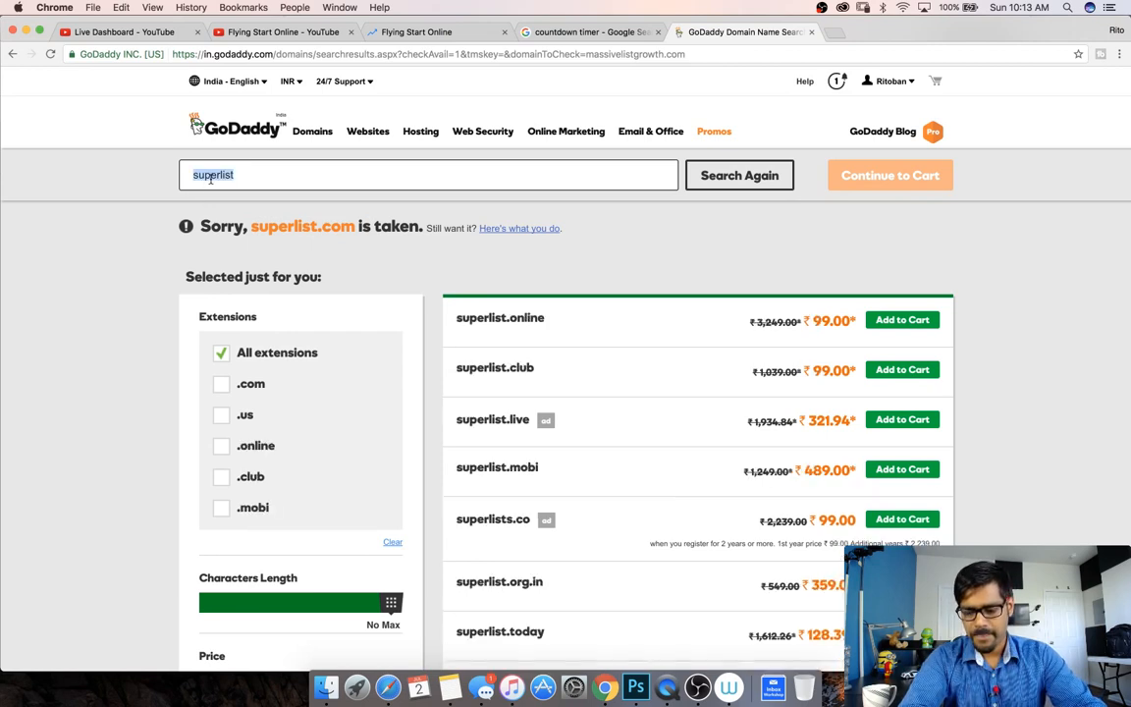
pyautogui.write('eforemail')
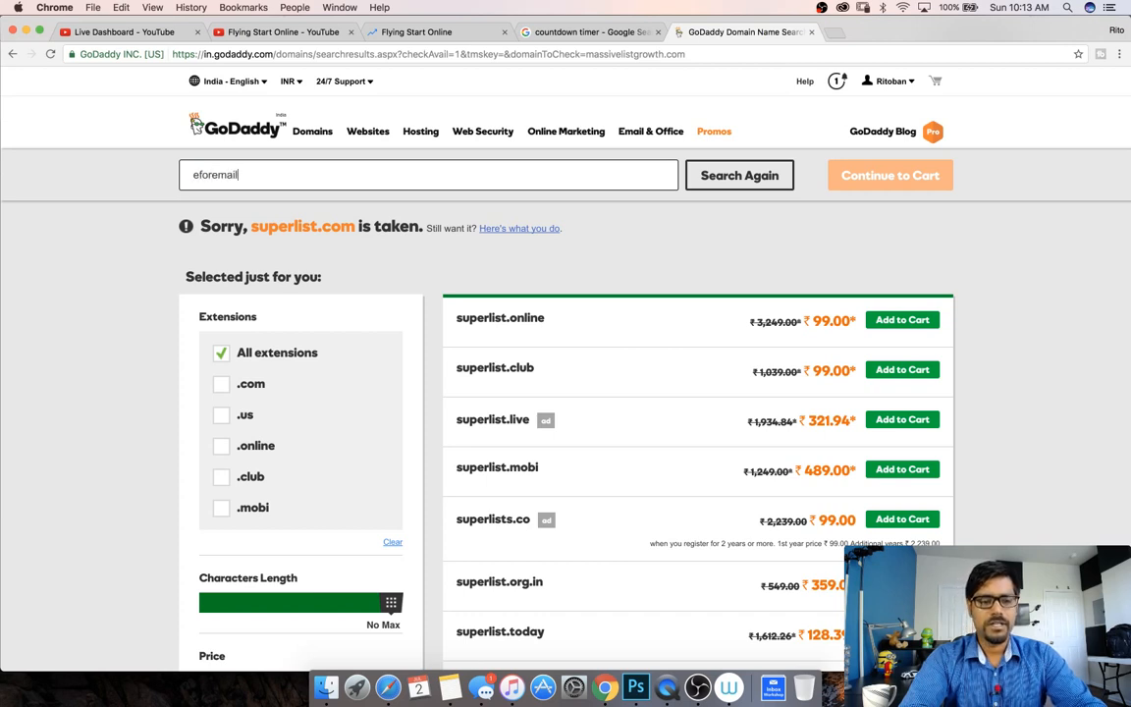
pyautogui.press('Return')
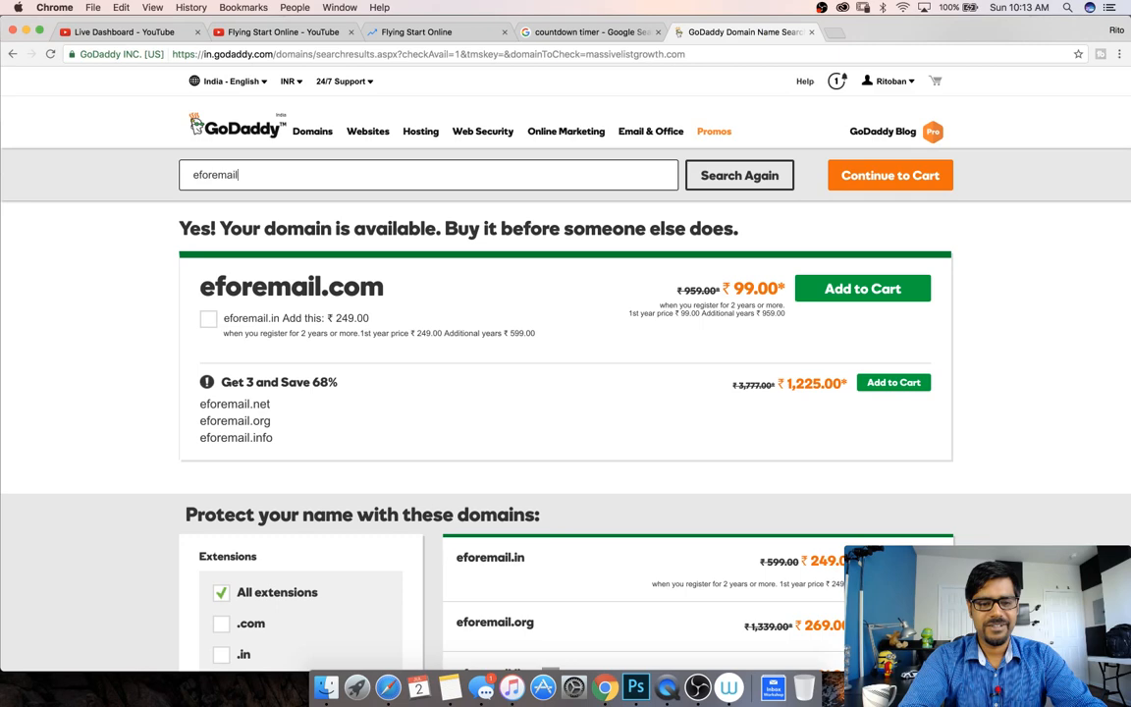
pyautogui.tripleClick(348, 293)
pyautogui.press('super+c')
pyautogui.click(450, 687)
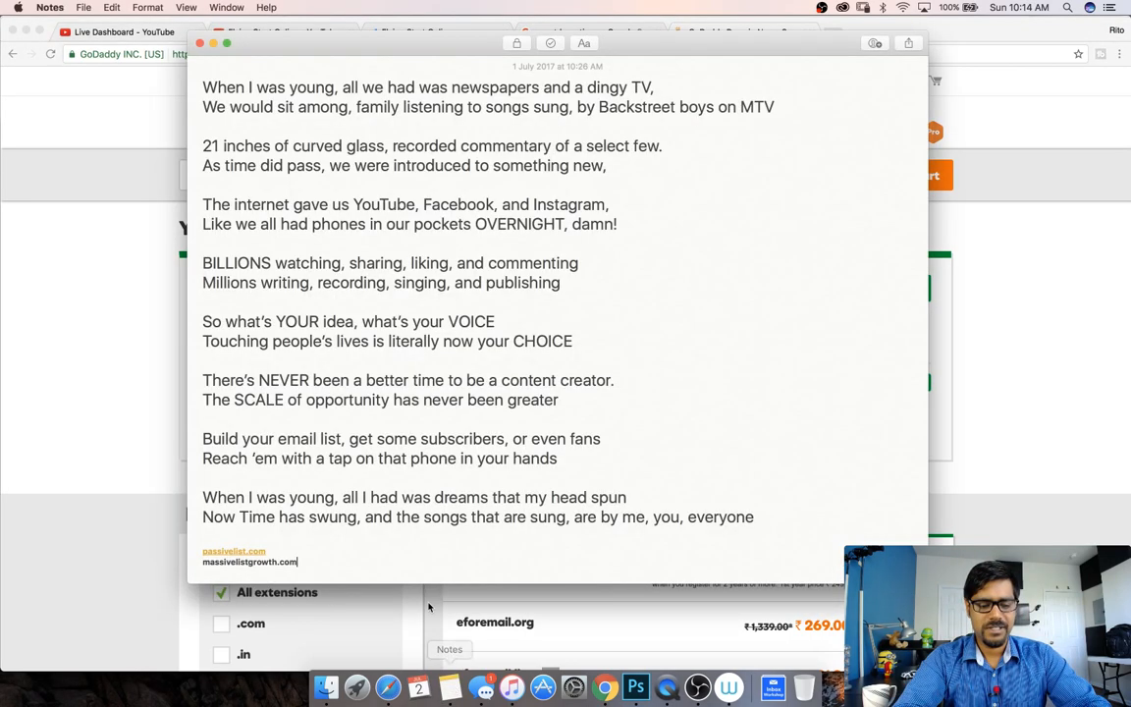
pyautogui.press('Return')
pyautogui.press('super+v')
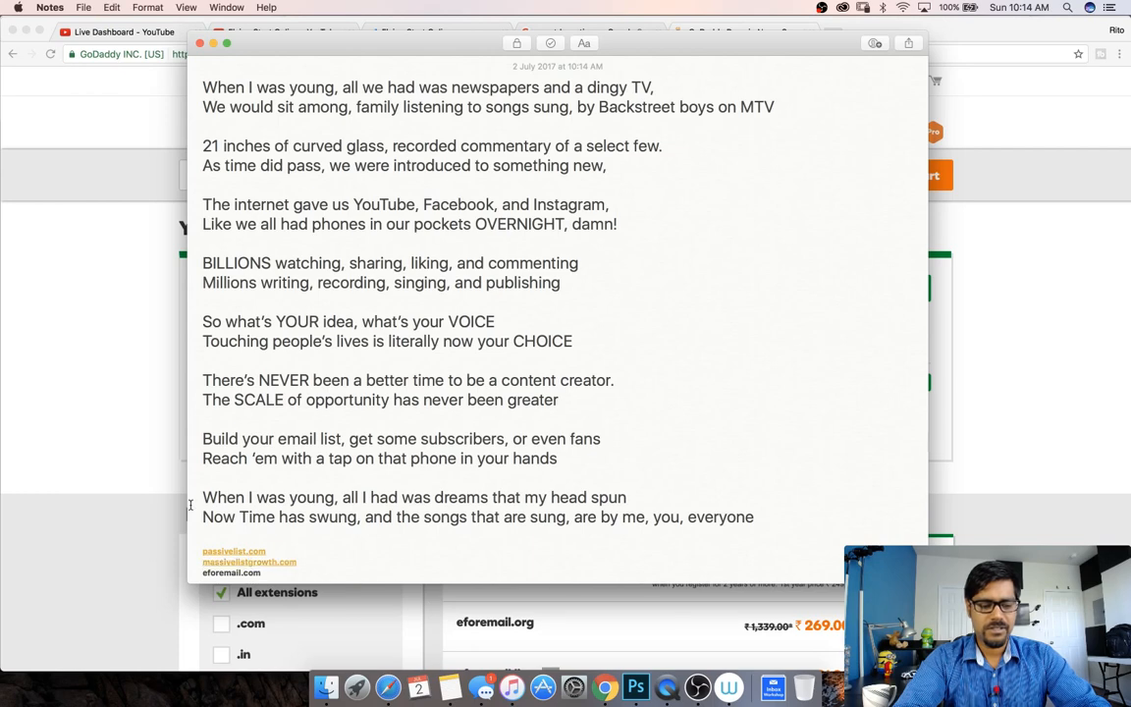
# Step: Back in the browser, add eforemail.com to the cart and continue with the default hosting, website builder and email options
pyautogui.press('super+Tab')
pyautogui.doubleClick(229, 173)
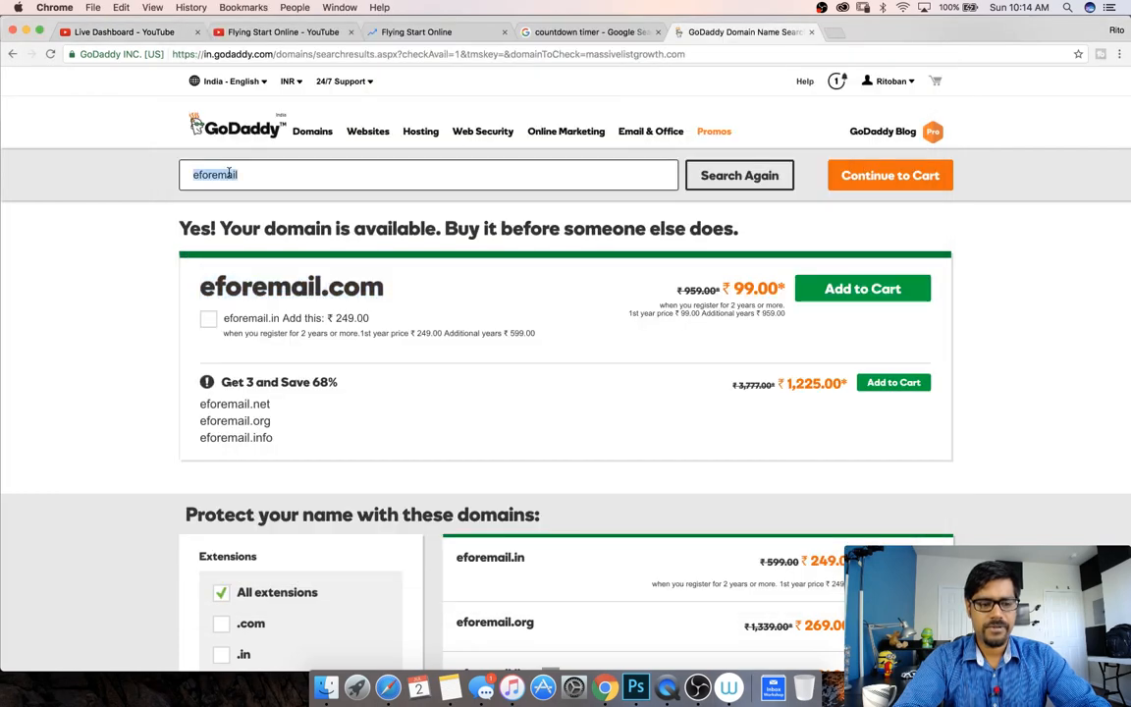
pyautogui.click(833, 294)
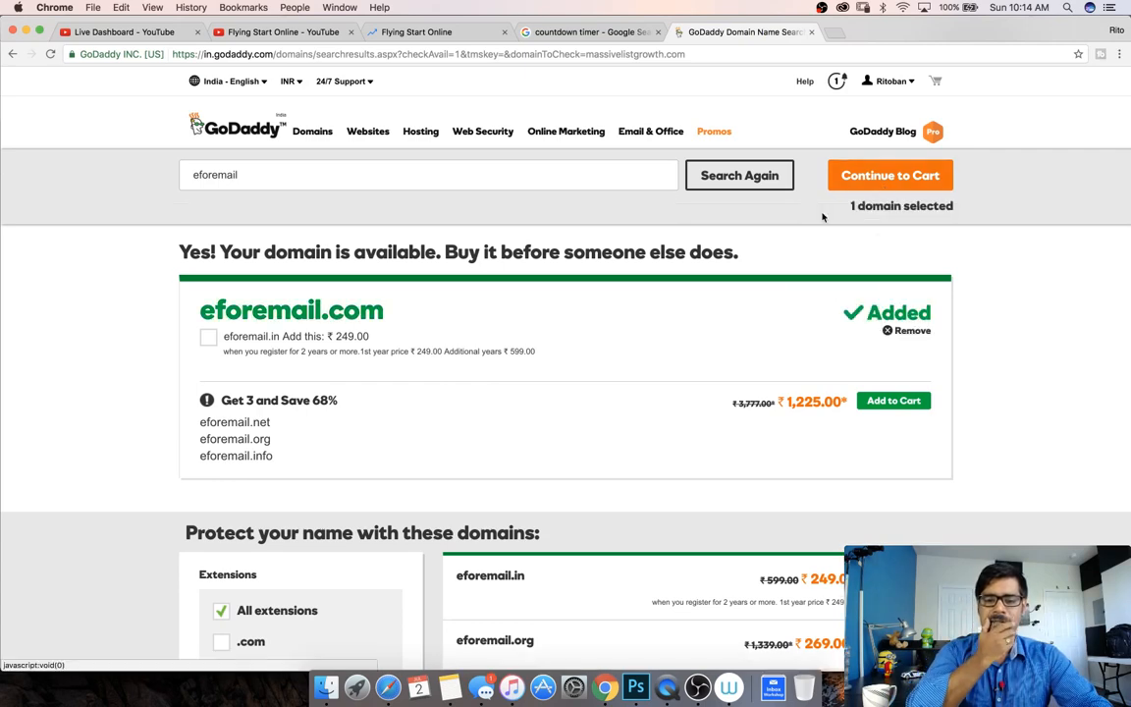
pyautogui.click(864, 179)
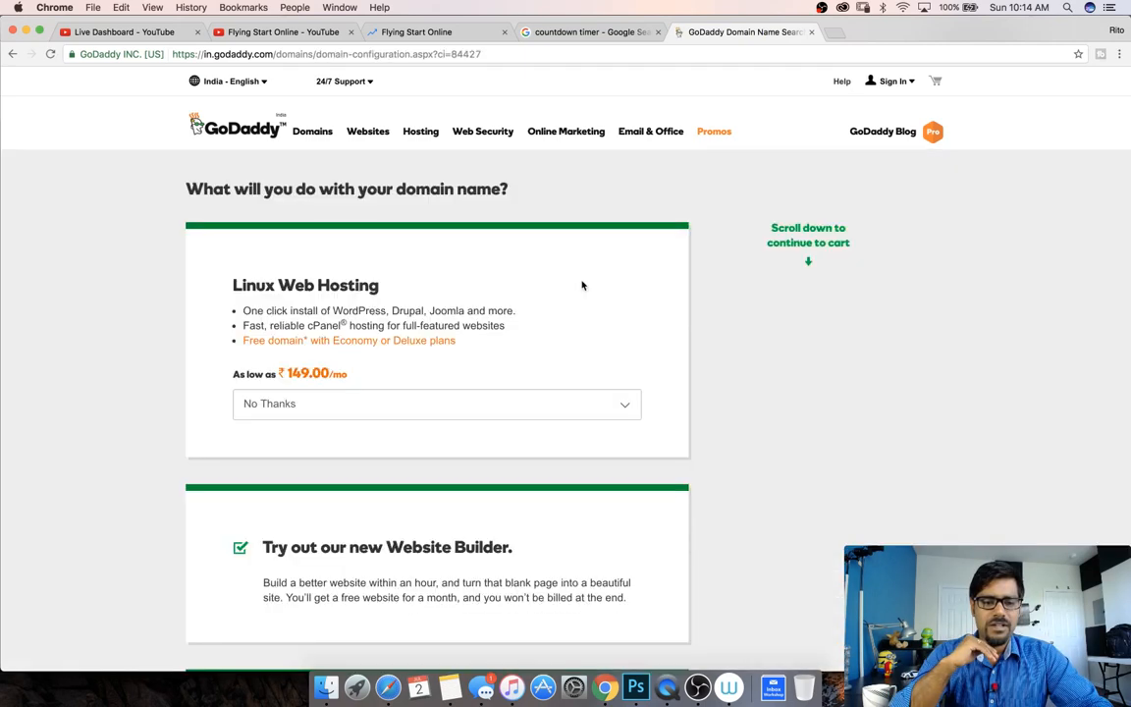
pyautogui.scroll(-10, 278, 398)
pyautogui.scroll(-5, 278, 397)
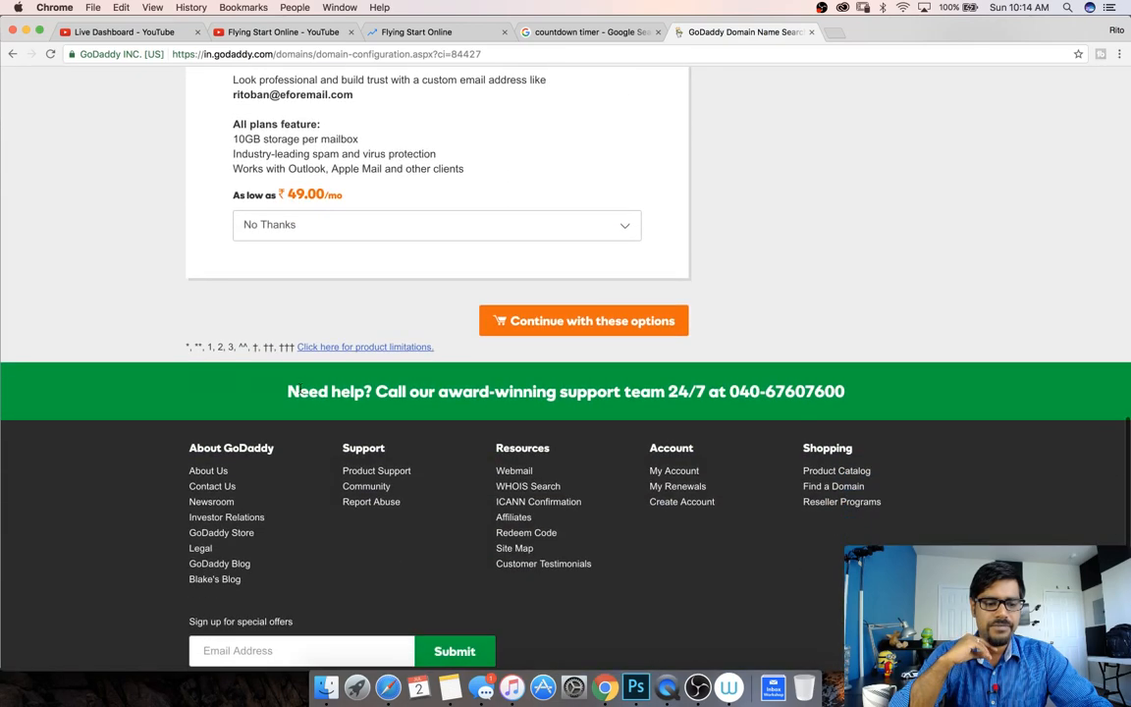
pyautogui.click(531, 332)
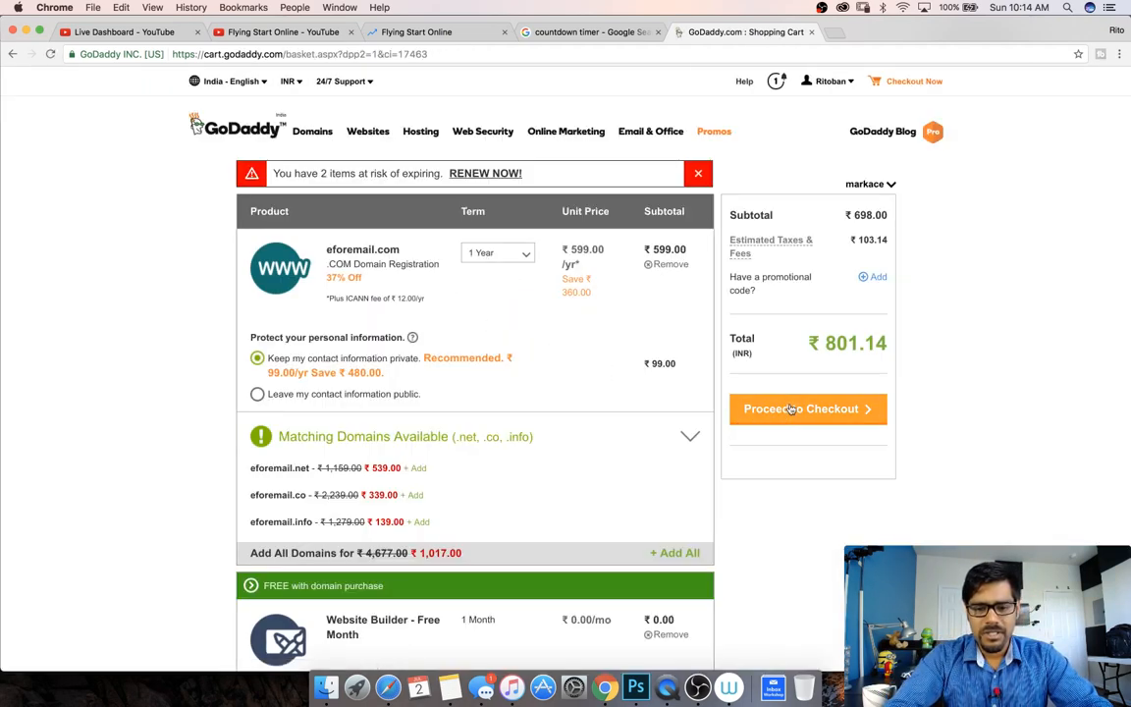
# Step: Leave the domain's contact information public and proceed to checkout with Net Banking as the payment method
pyautogui.click(257, 395)
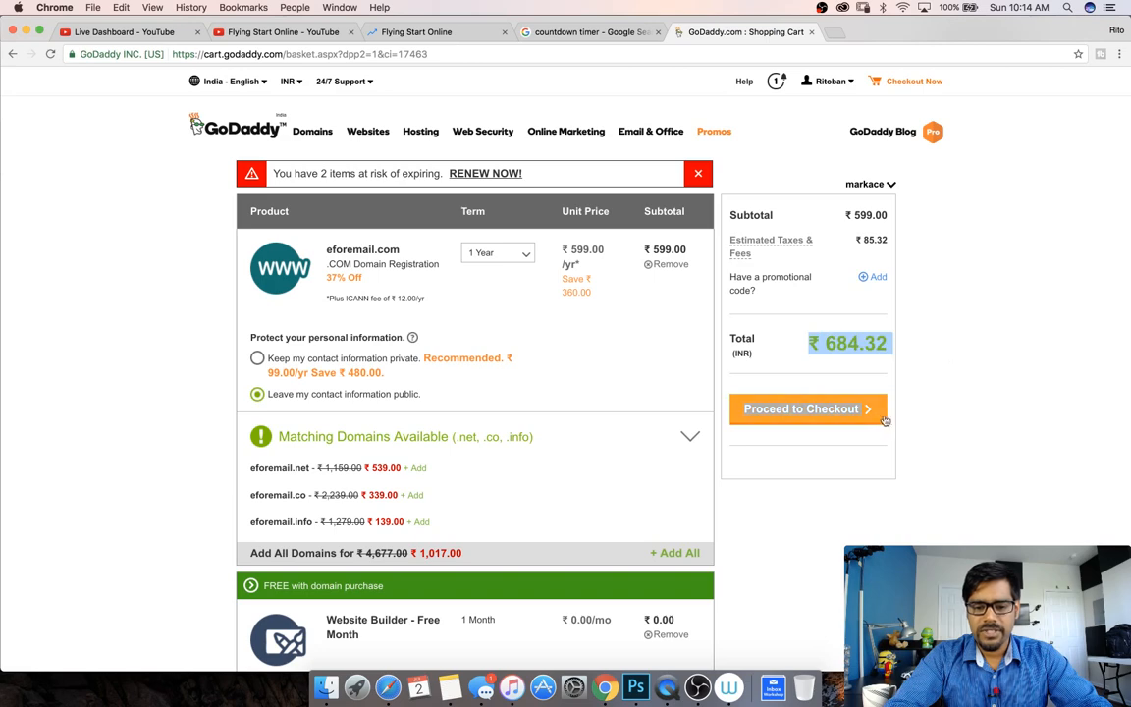
pyautogui.click(854, 408)
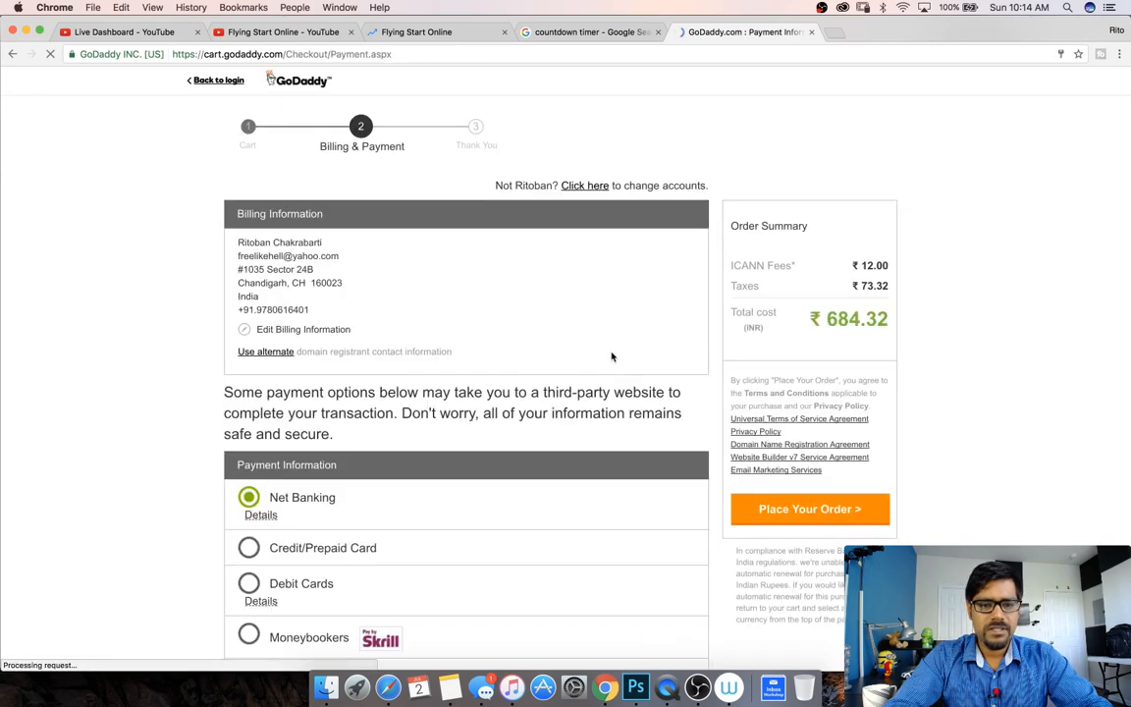
pyautogui.scroll(-1, 336, 345)
pyautogui.scroll(-1, 337, 345)
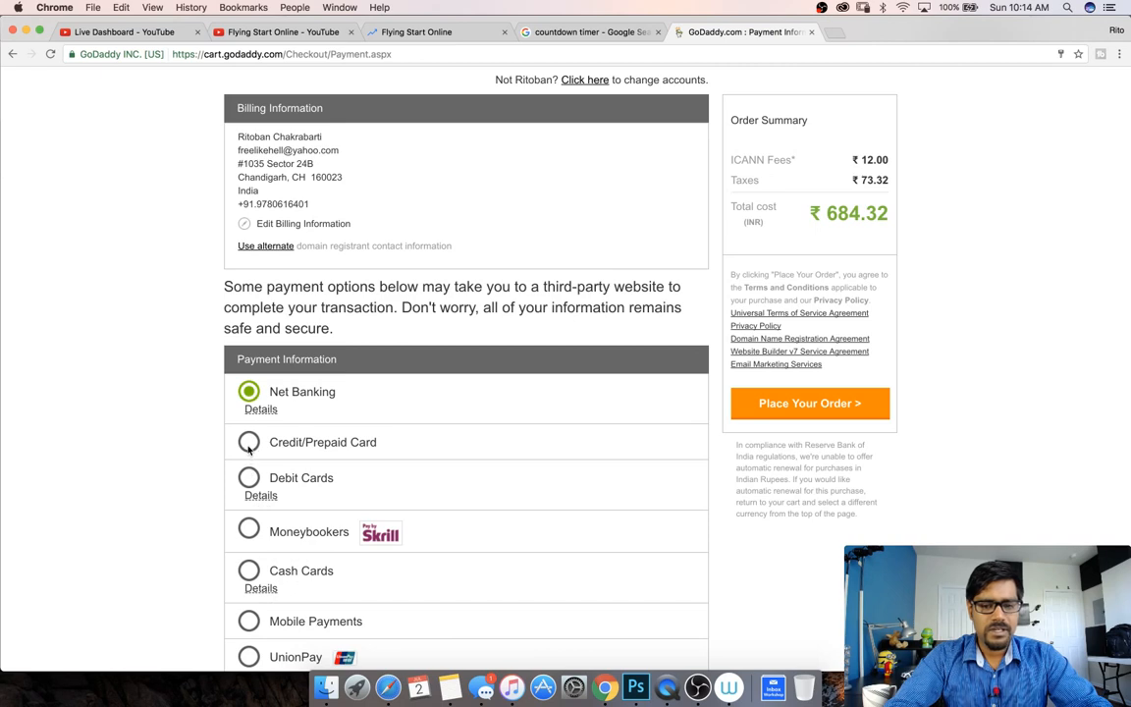
pyautogui.click(249, 444)
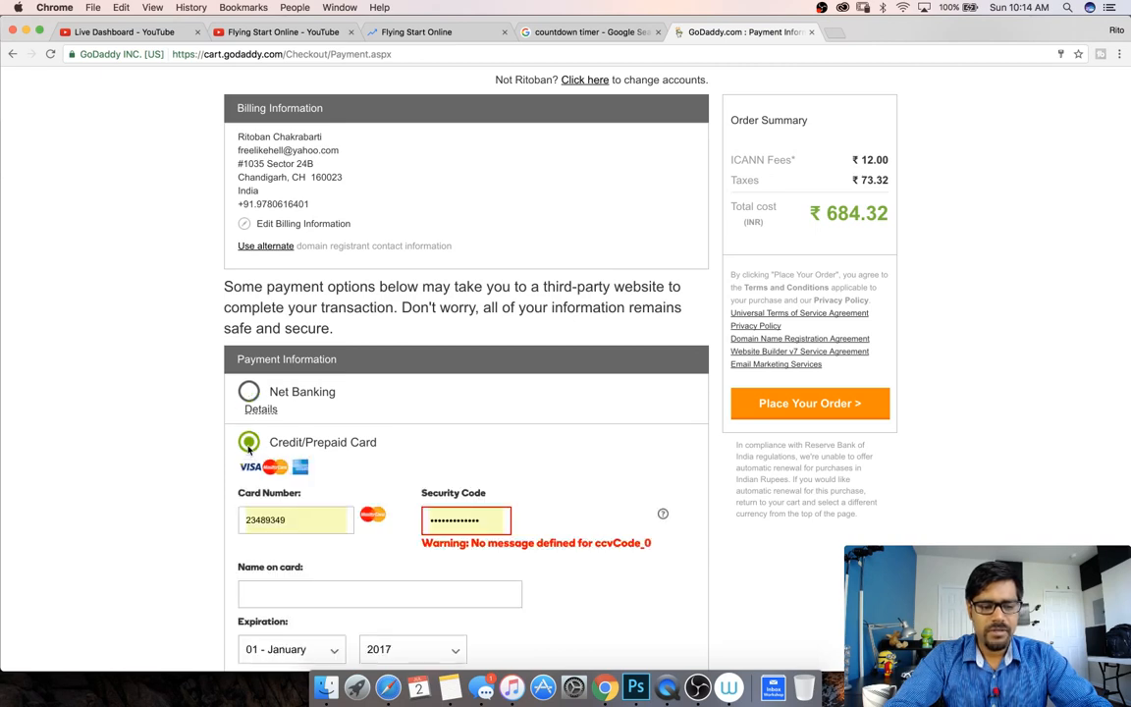
pyautogui.click(246, 393)
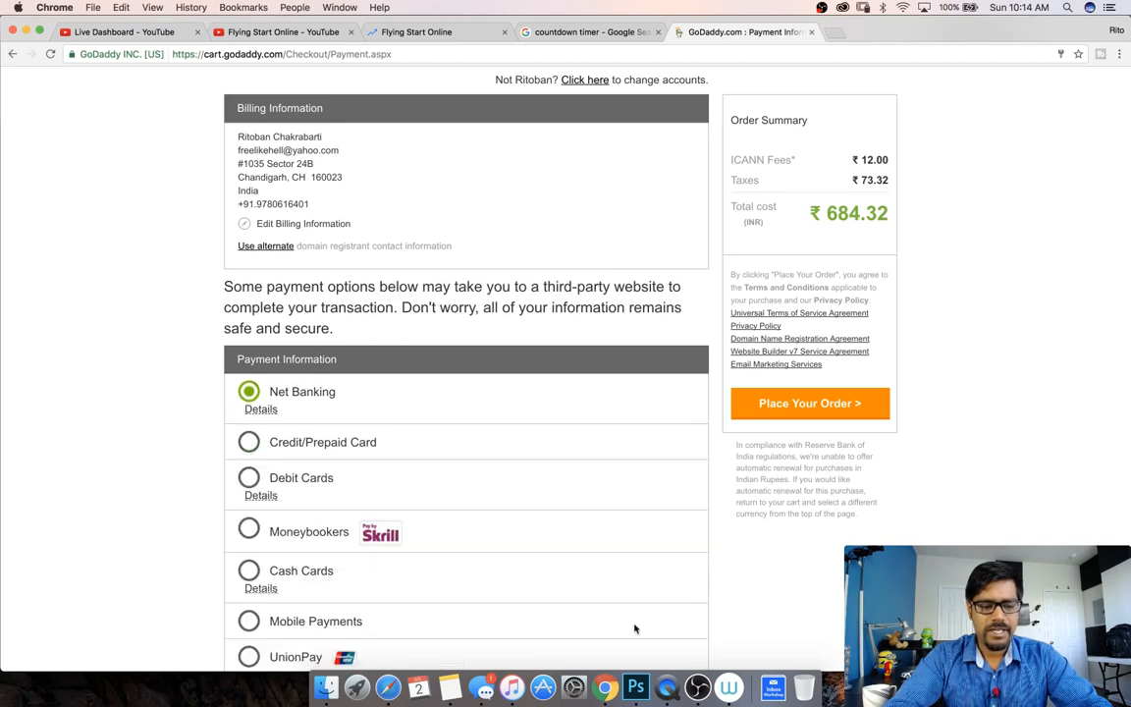
# Step: Switch to OBS and change the live scene to the full-camera Scene 2
pyautogui.click(697, 687)
pyautogui.click(336, 414)
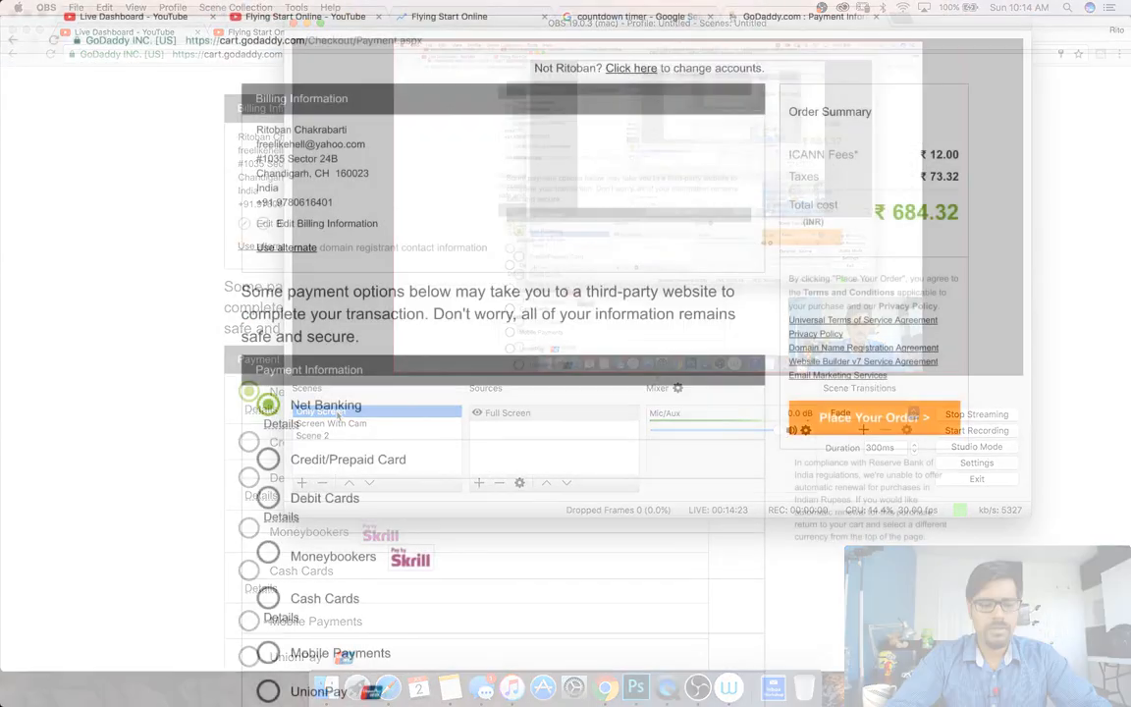
pyautogui.click(331, 424)
pyautogui.click(322, 435)
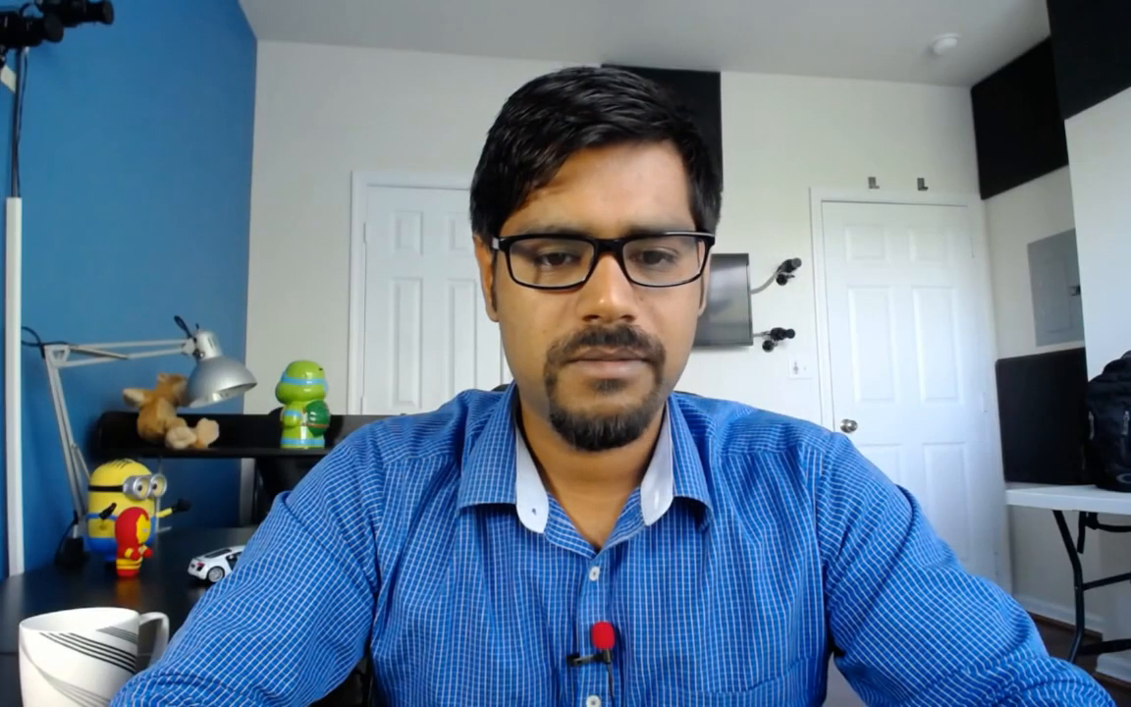
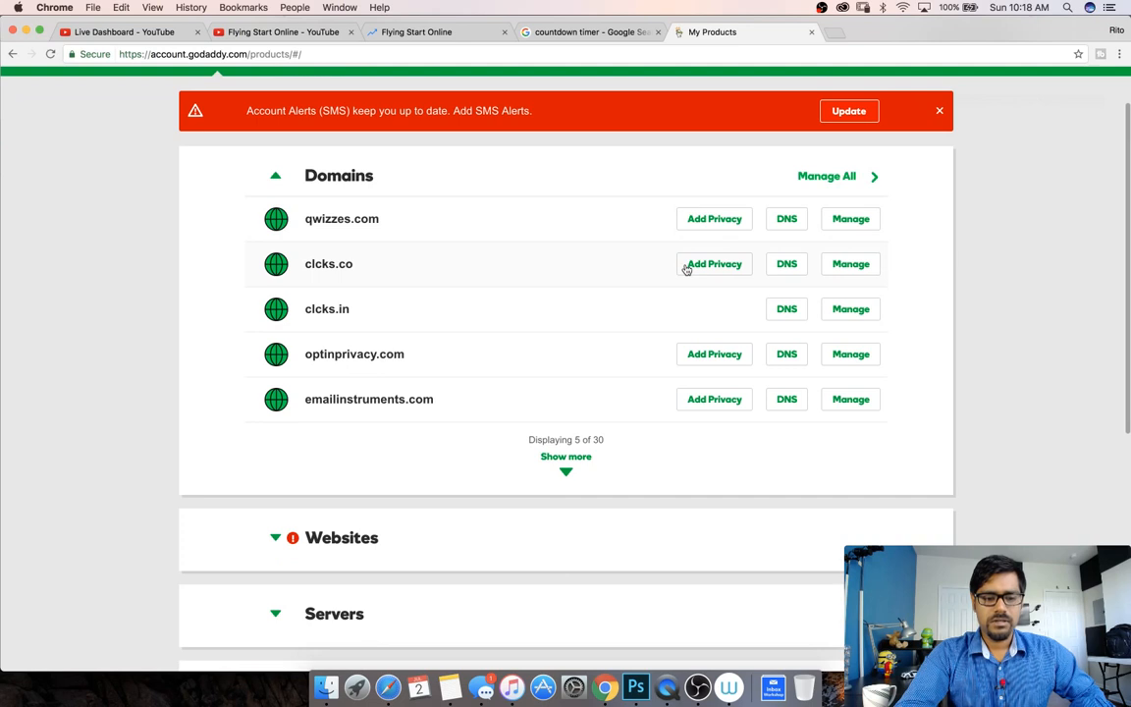
# Step: Open the full list of owned domains in Domain Manager and search it for eforemail.com
pyautogui.scroll(2, 685, 269)
pyautogui.click(827, 239)
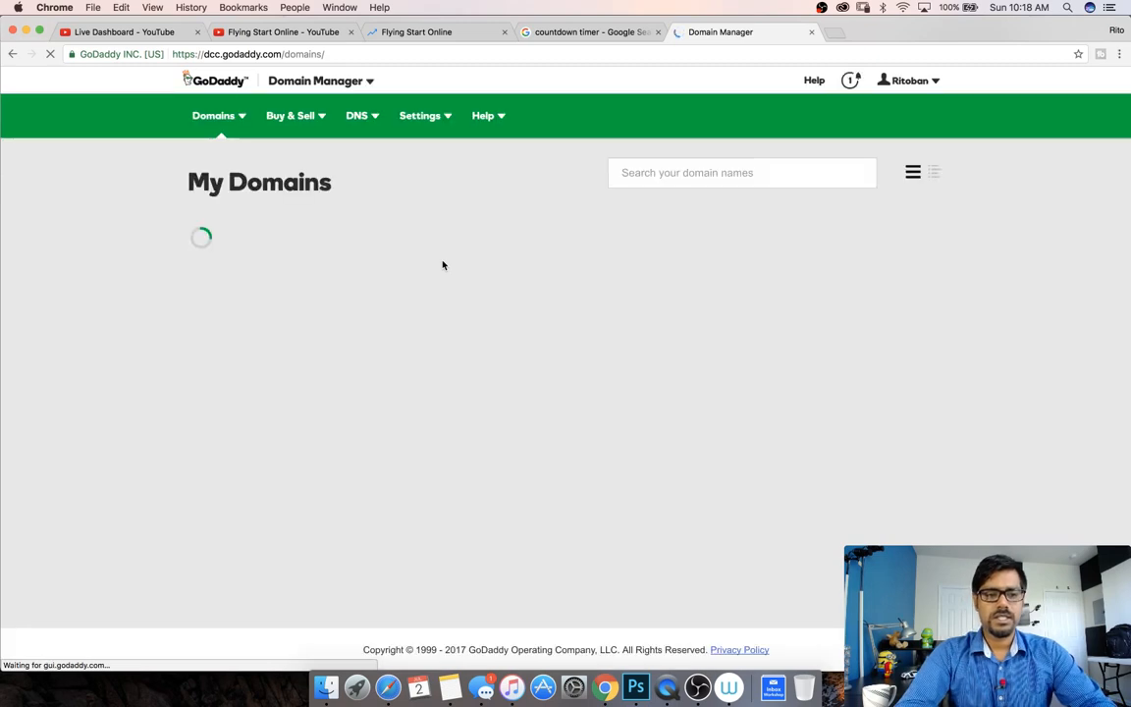
pyautogui.click(681, 173)
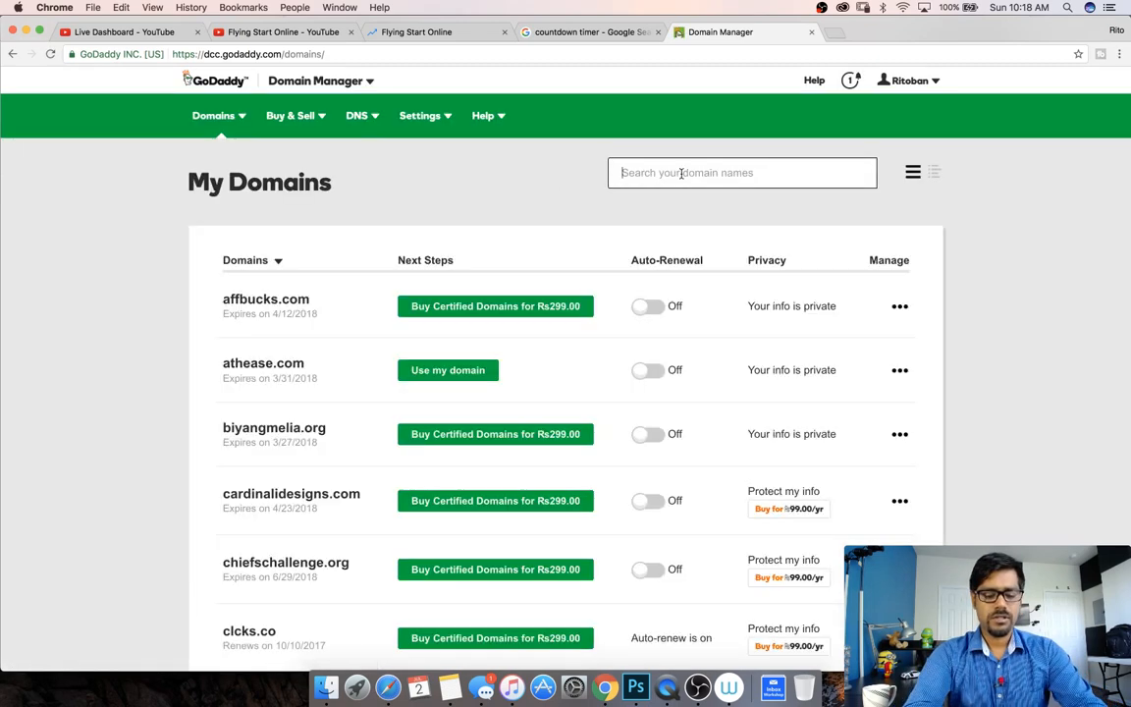
pyautogui.write('eforeami')
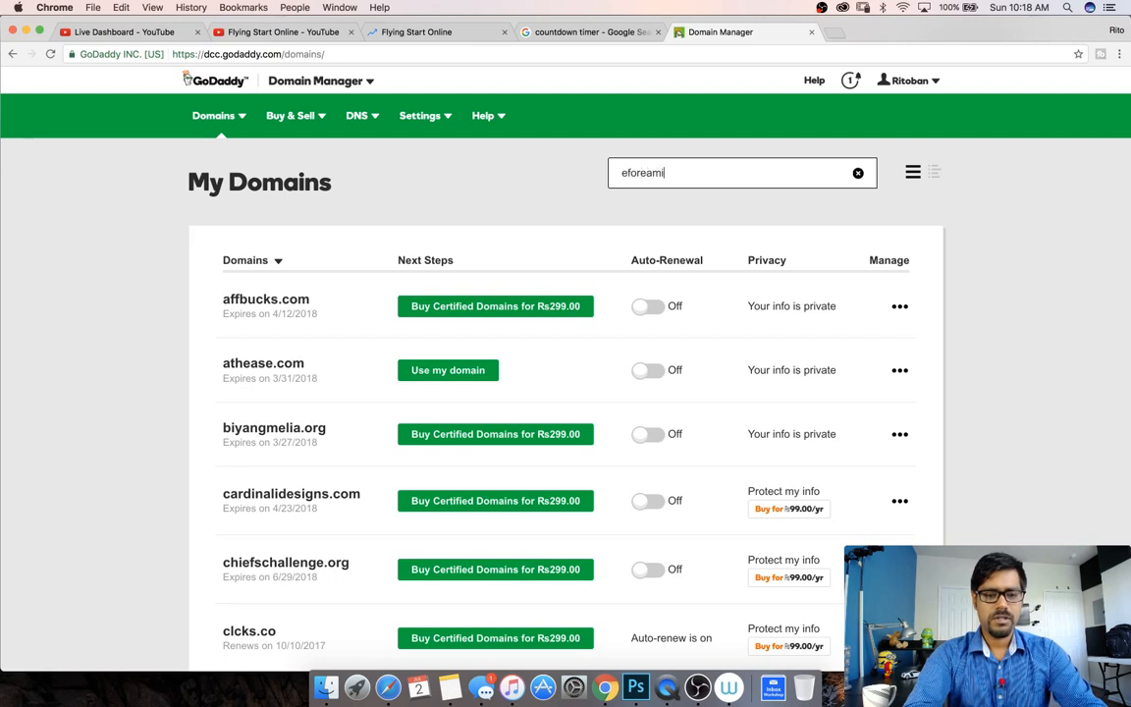
pyautogui.press('BackSpace')
pyautogui.press('BackSpace')
pyautogui.press('BackSpace')
pyautogui.write('mai')
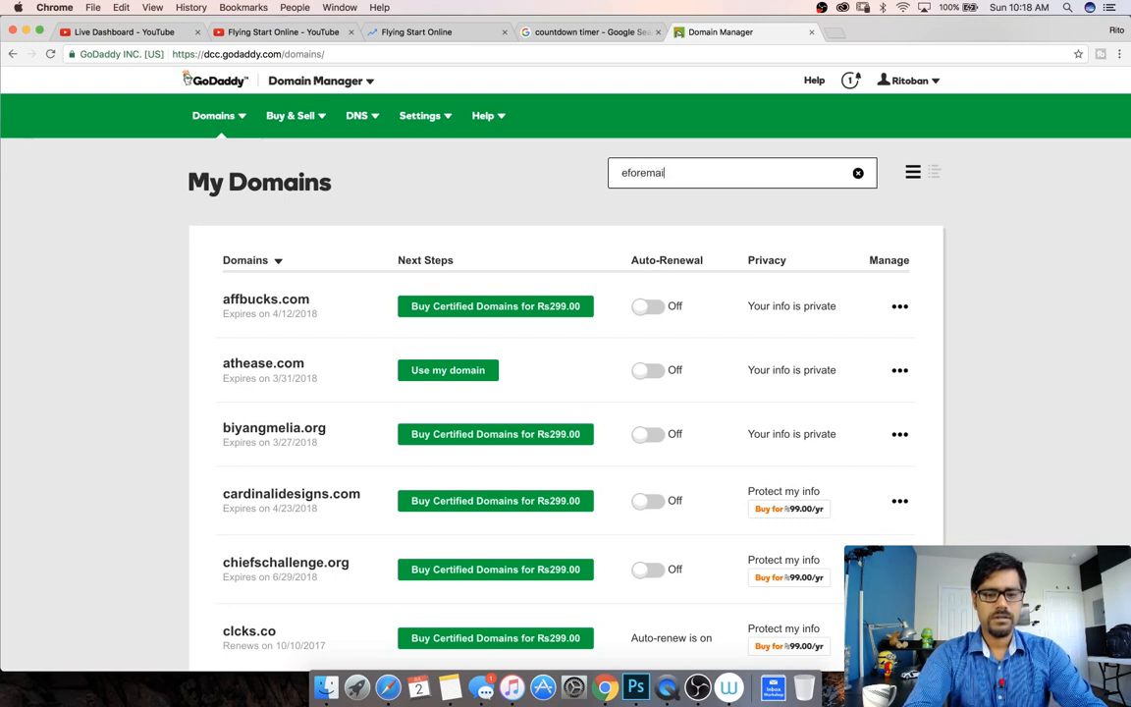
pyautogui.press('Return')
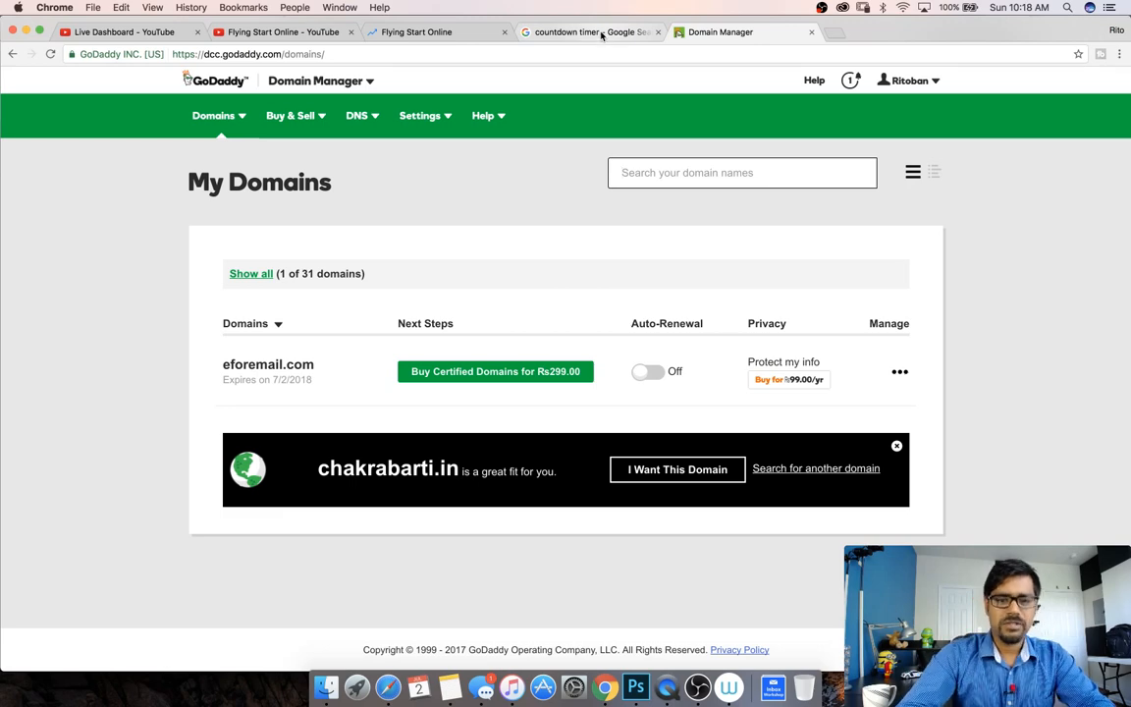
# Step: Check the countdown timer and show the Flying Start Online homepage from its top
pyautogui.click(562, 32)
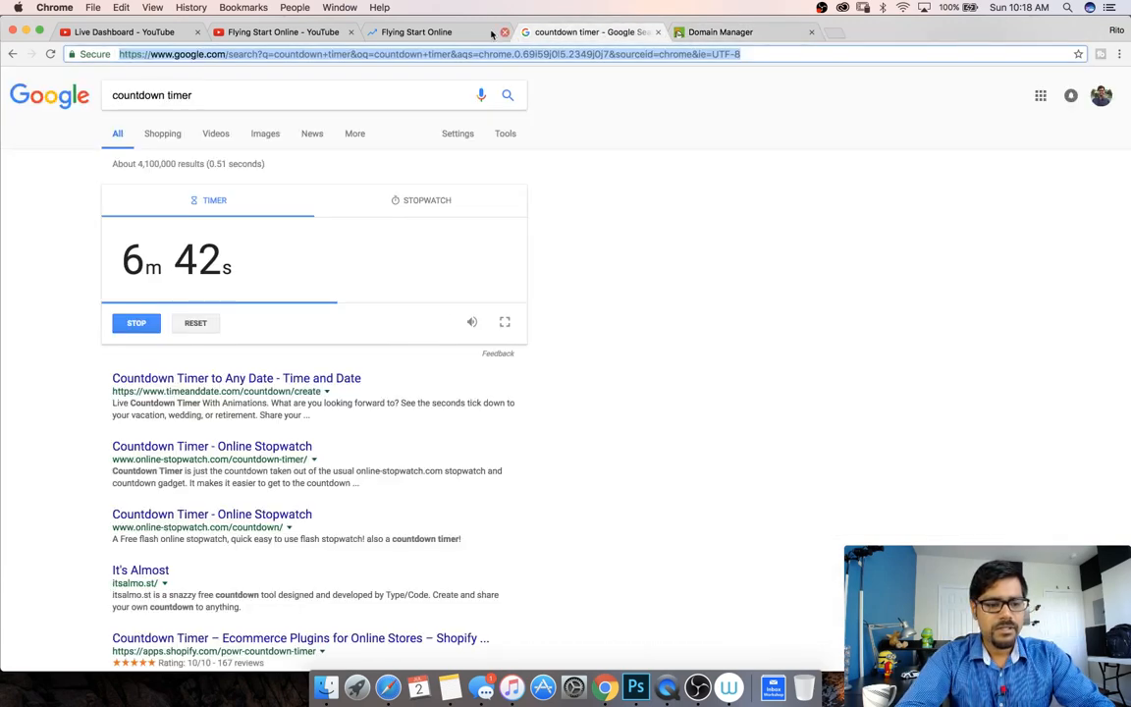
pyautogui.click(422, 33)
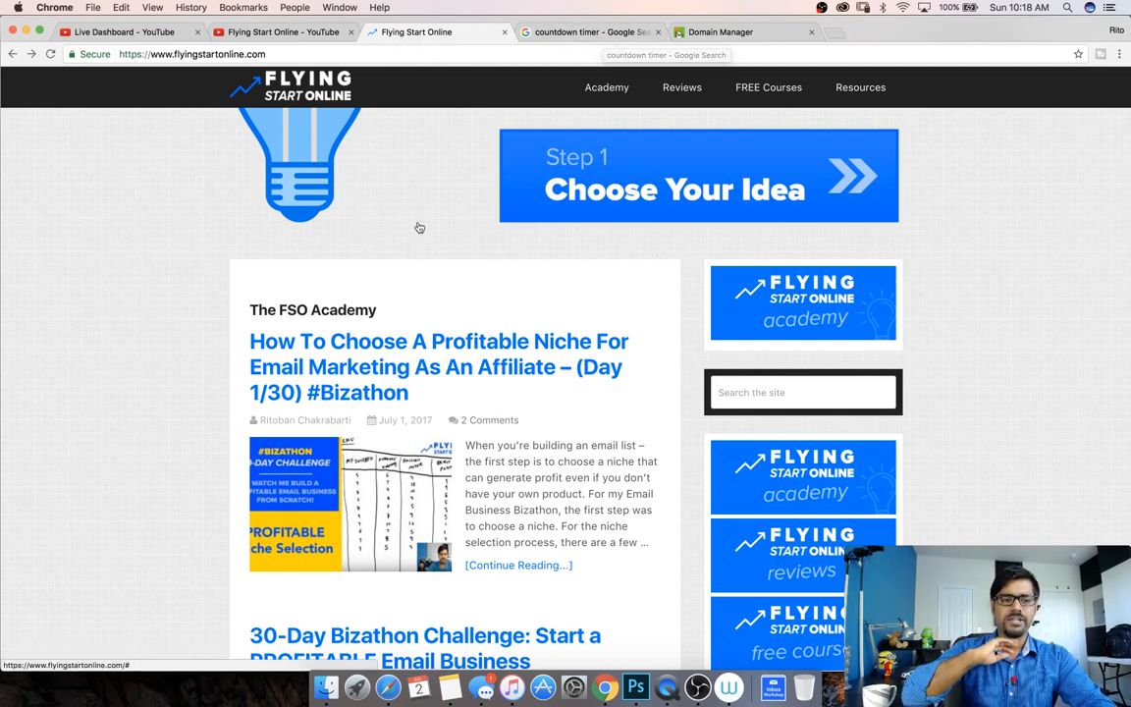
pyautogui.scroll(4, 418, 228)
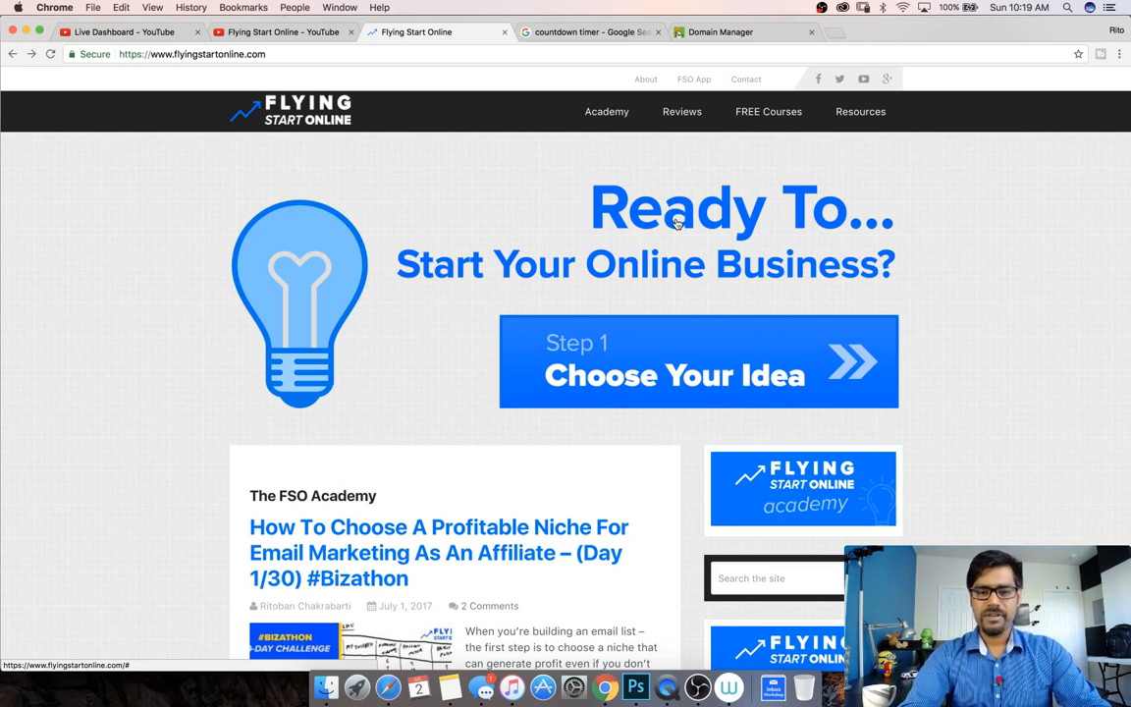
# Step: In a new browser tab, open the SiteGround user area and go to the flyingstartonline.com account's cPanel
pyautogui.press('super+t')
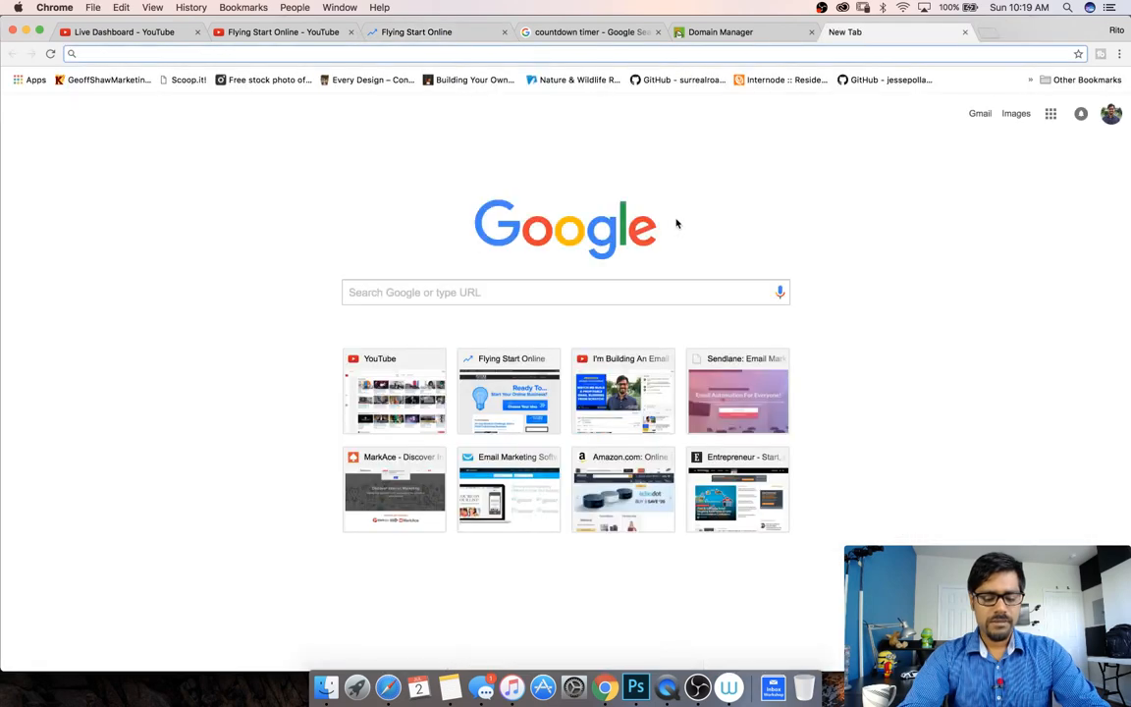
pyautogui.write('ua')
pyautogui.press('Return')
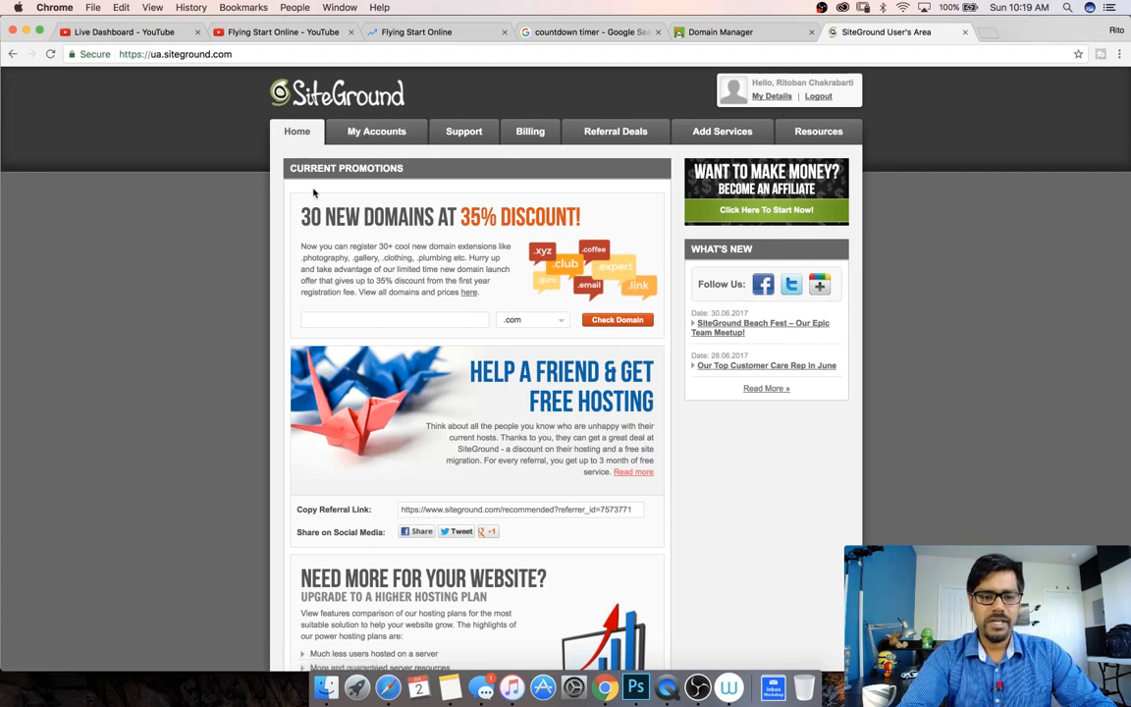
pyautogui.click(357, 146)
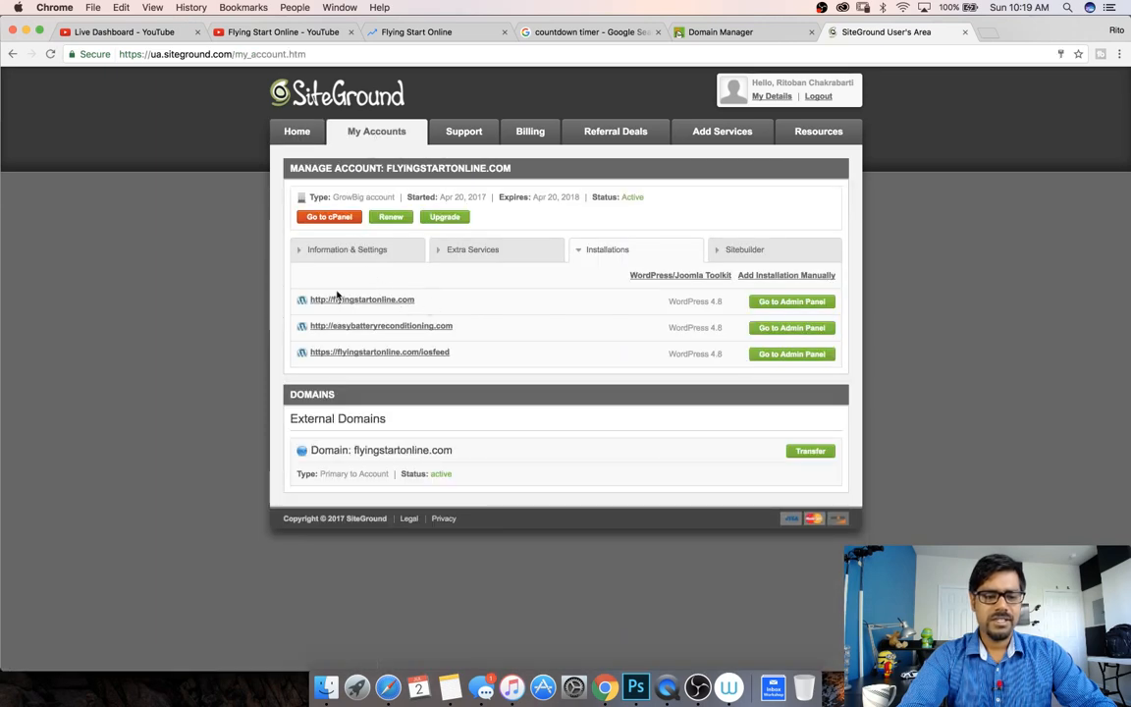
pyautogui.click(314, 219)
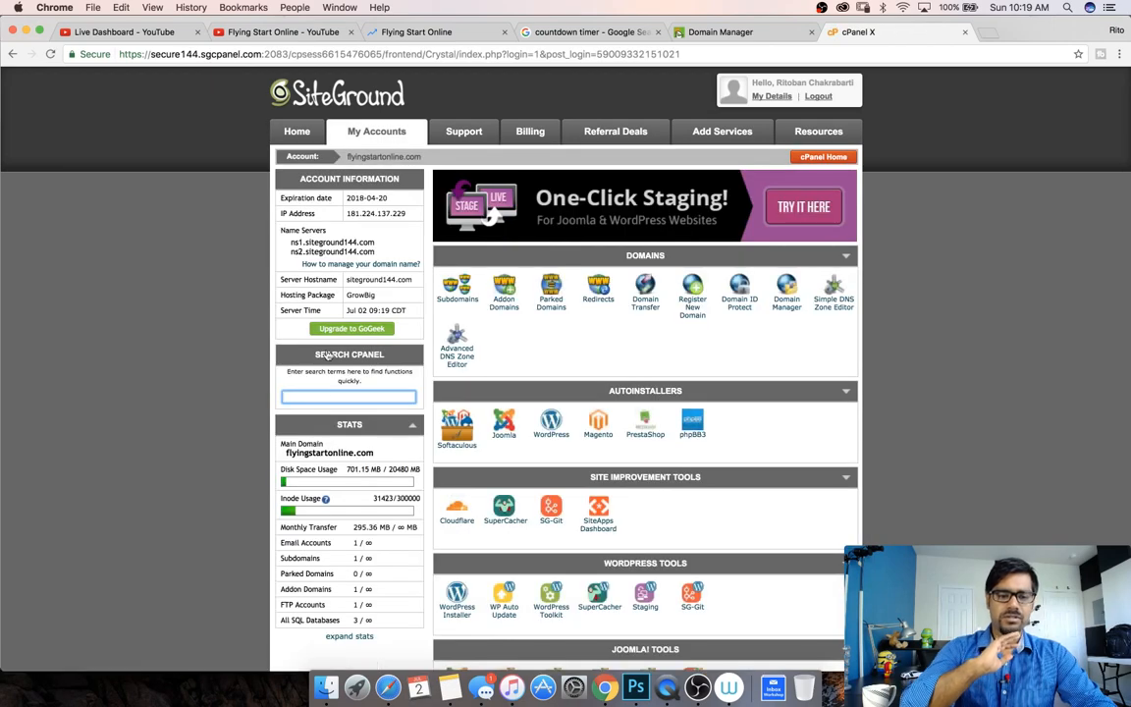
# Step: Find Addon Domains in cPanel and enter eforemail.com as the new domain name, accepting the suggested username and document root
pyautogui.write('add')
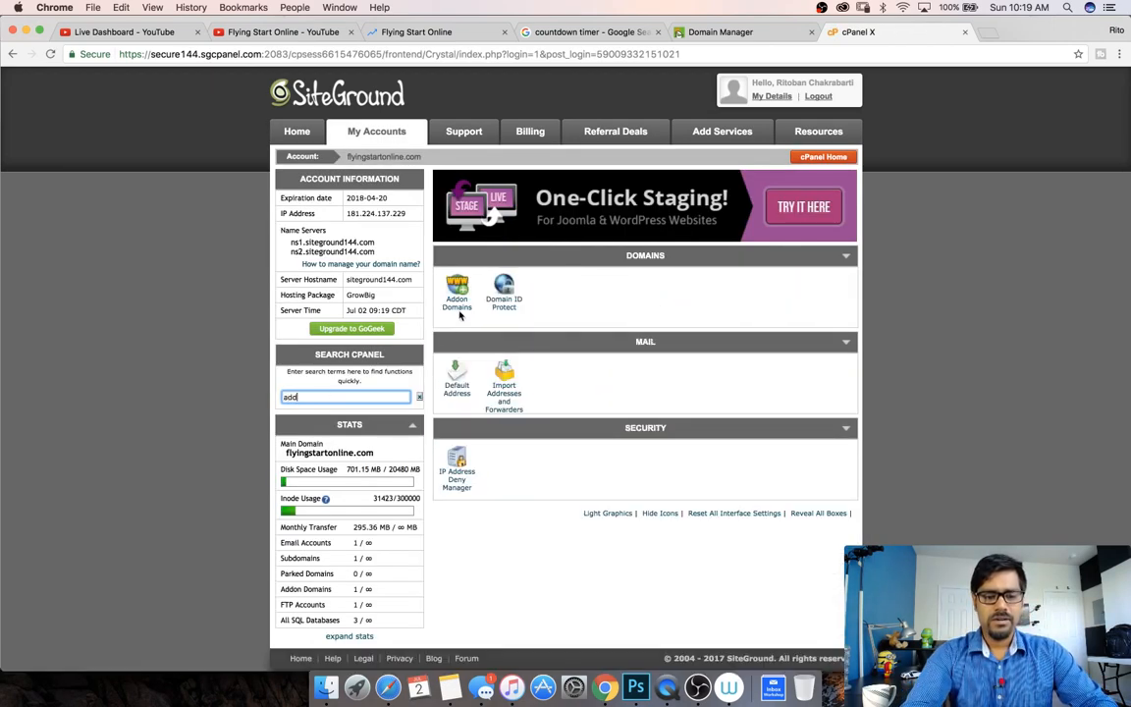
pyautogui.click(457, 299)
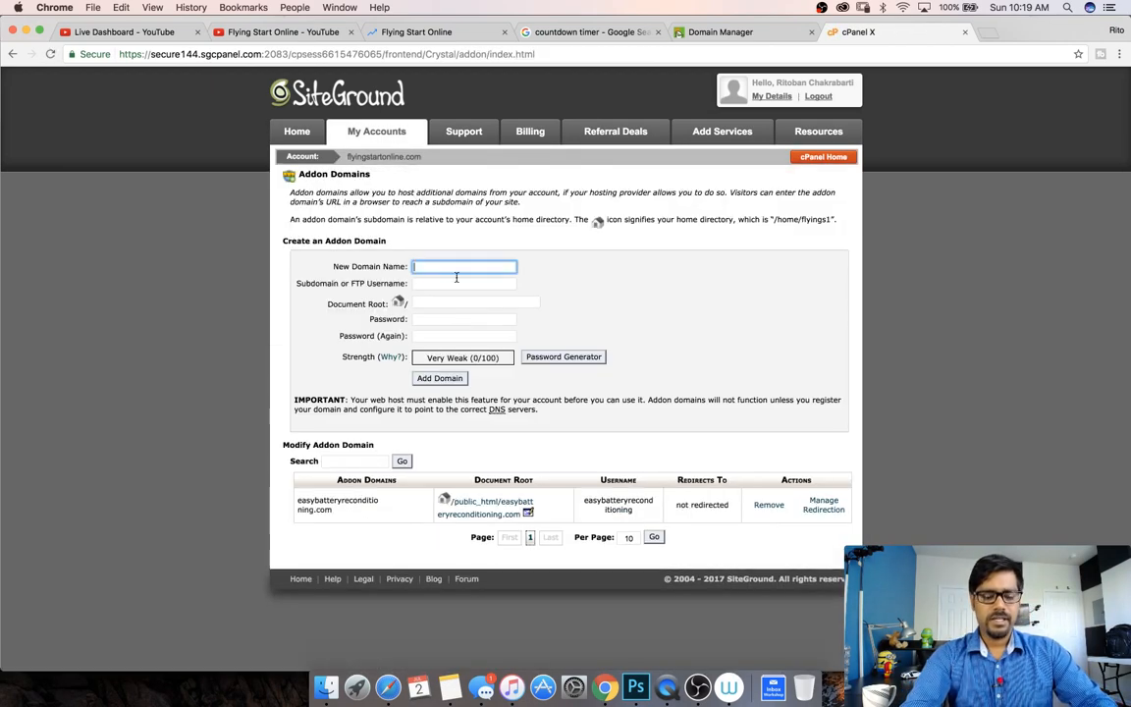
pyautogui.write('eforemail.')
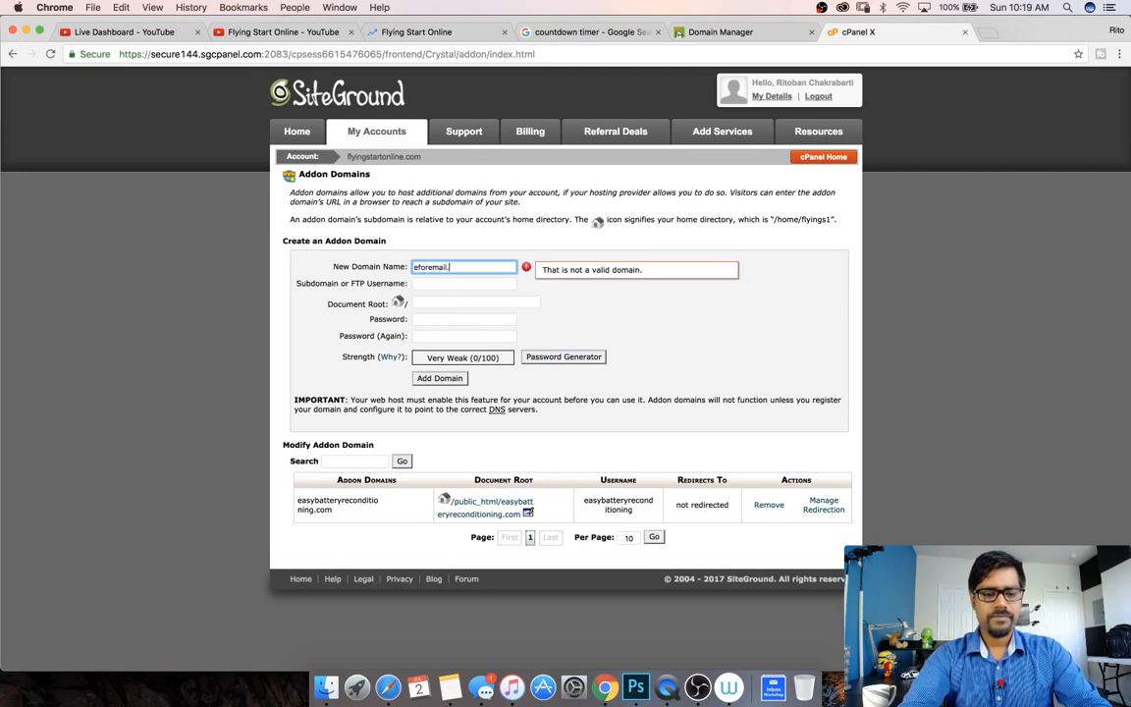
pyautogui.write('co')
pyautogui.press('Tab')
pyautogui.click(468, 270)
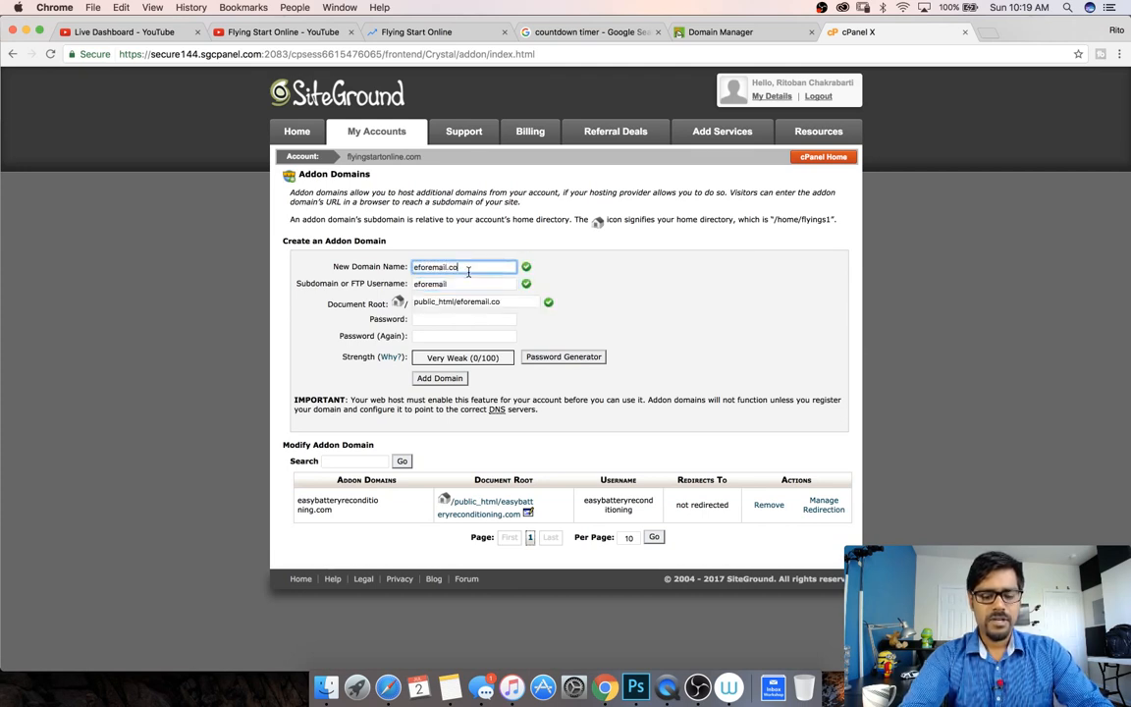
pyautogui.write('m')
pyautogui.press('Tab')
pyautogui.press('Tab')
pyautogui.press('Tab')
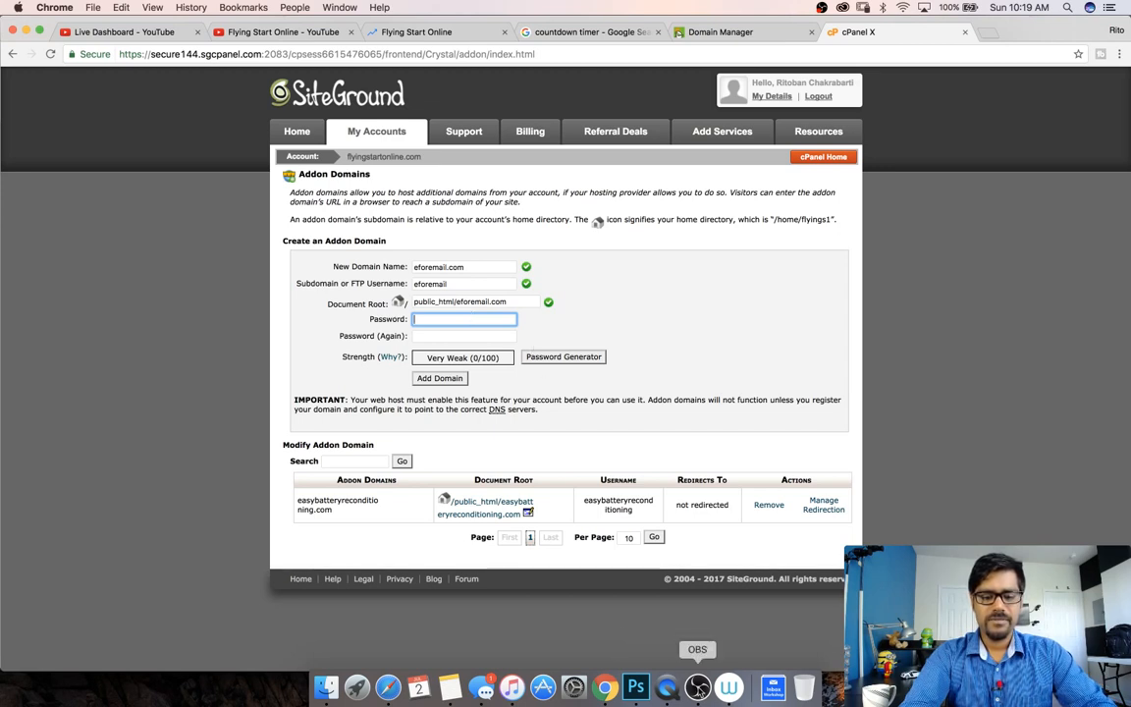
# Step: Switch to OBS and change the live scene to Scene 2 before the password is entered
pyautogui.click(697, 687)
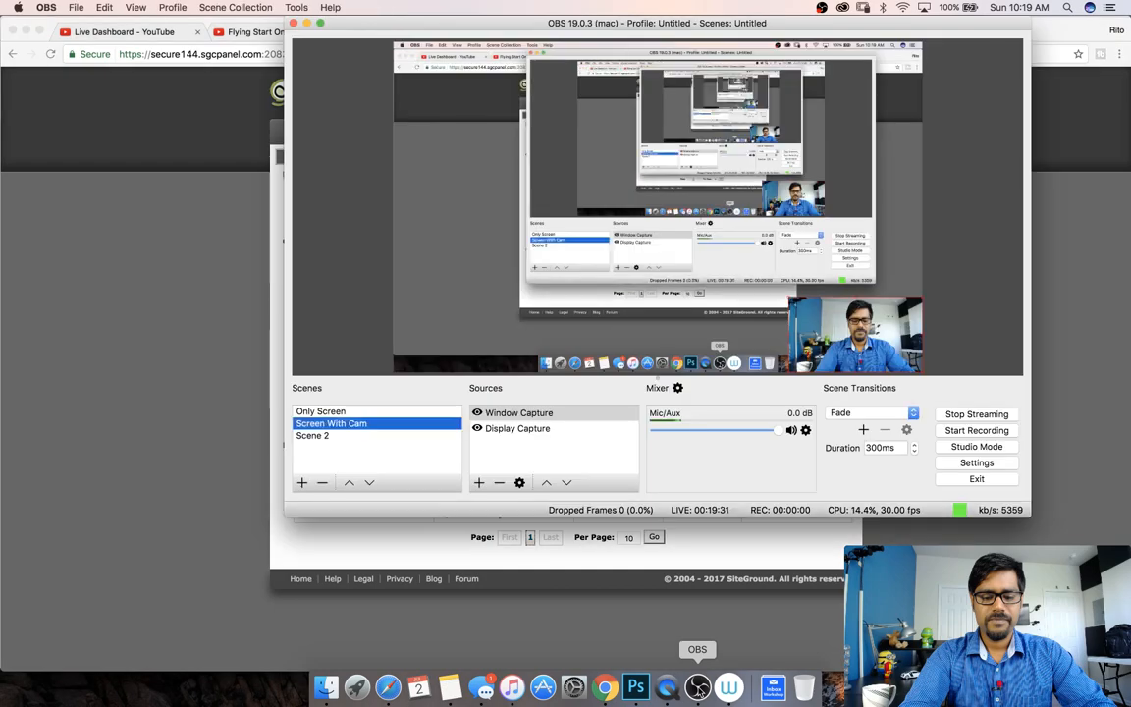
pyautogui.click(315, 436)
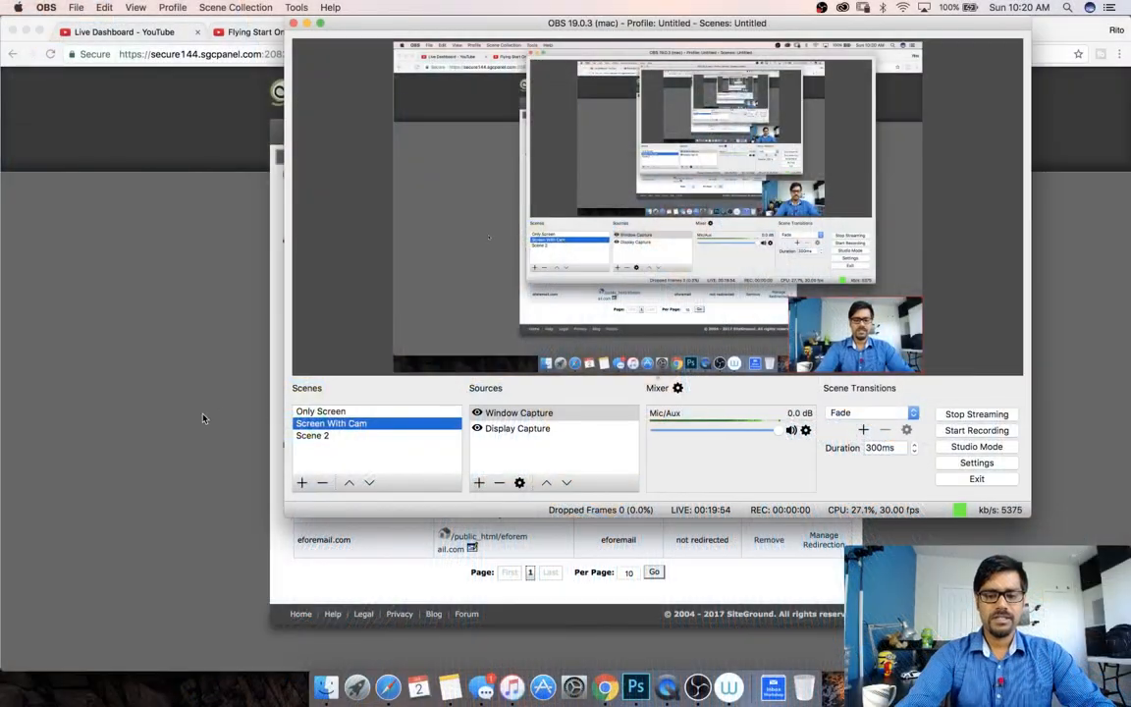
# Step: Back in the browser, open the SiteGround account's information and settings and copy the nameserver ns1.siteground144.com
pyautogui.click(203, 418)
pyautogui.moveTo(285, 245); pyautogui.dragTo(400, 247)
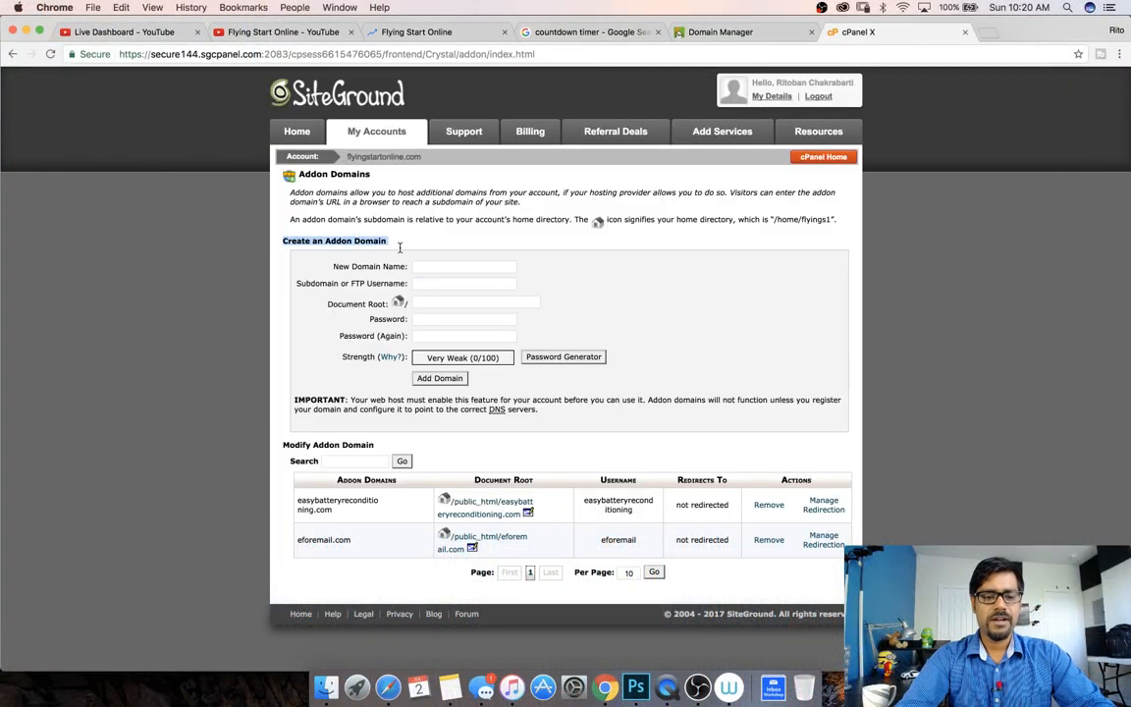
pyautogui.click(300, 135)
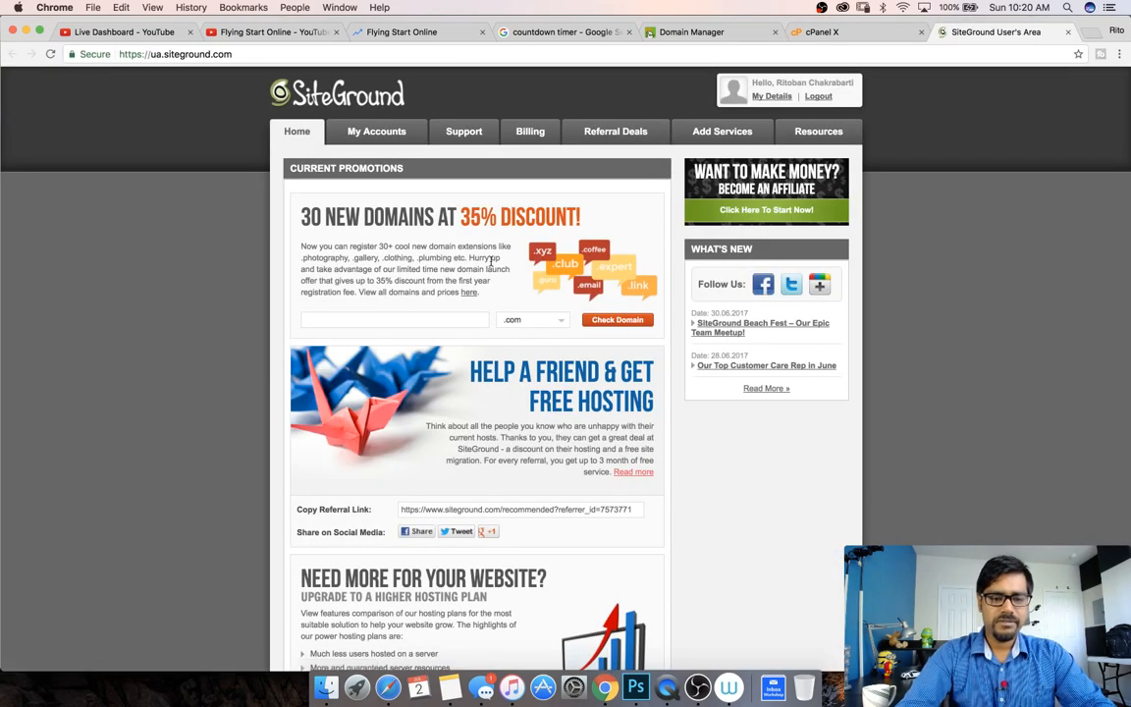
pyautogui.click(361, 138)
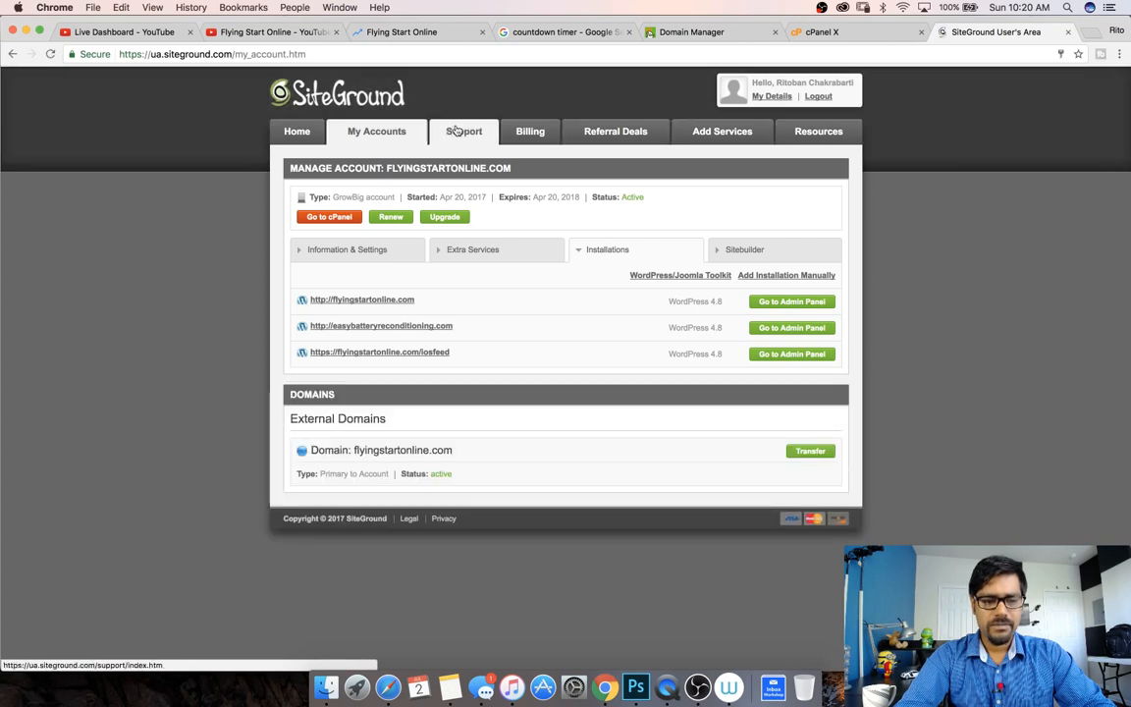
pyautogui.click(393, 248)
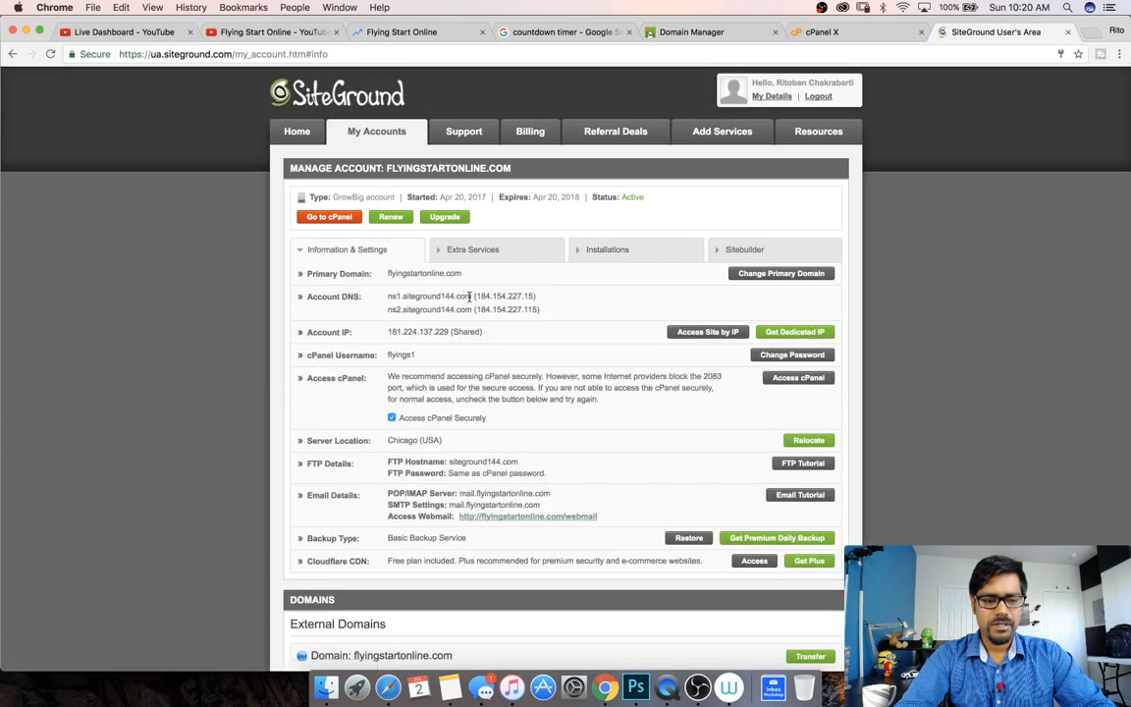
pyautogui.moveTo(472, 295); pyautogui.dragTo(389, 301)
pyautogui.press('super+c')
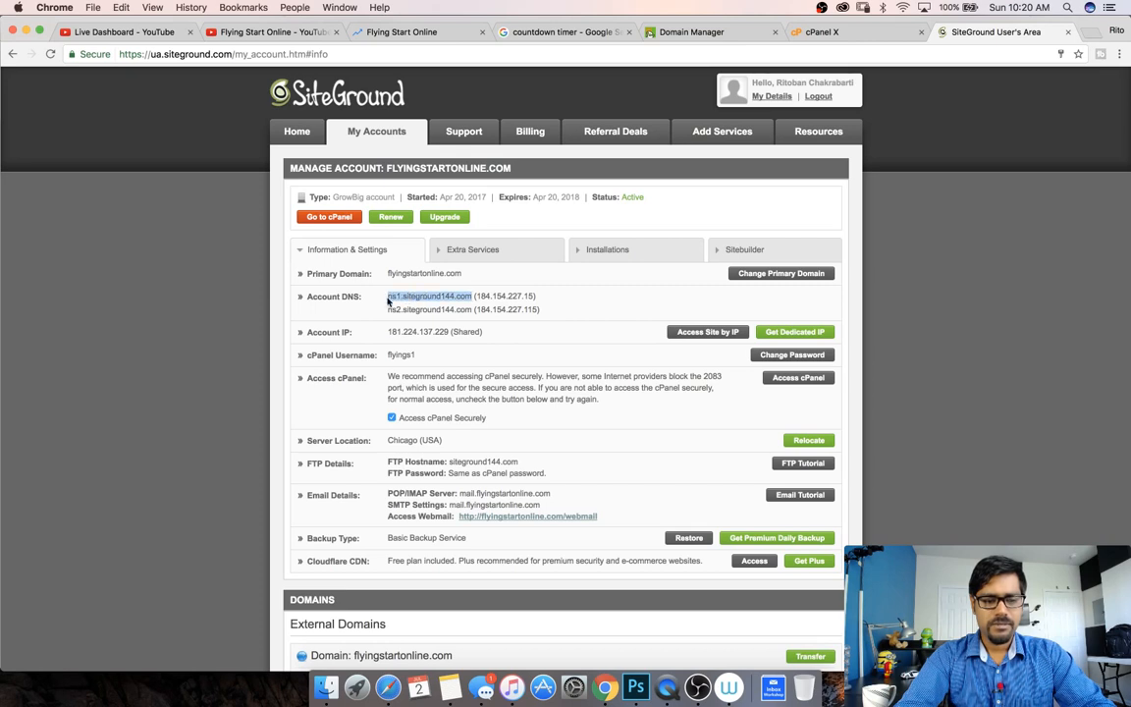
# Step: Open DNS management for eforemail.com in GoDaddy and set its nameserver type to Custom
pyautogui.click(706, 33)
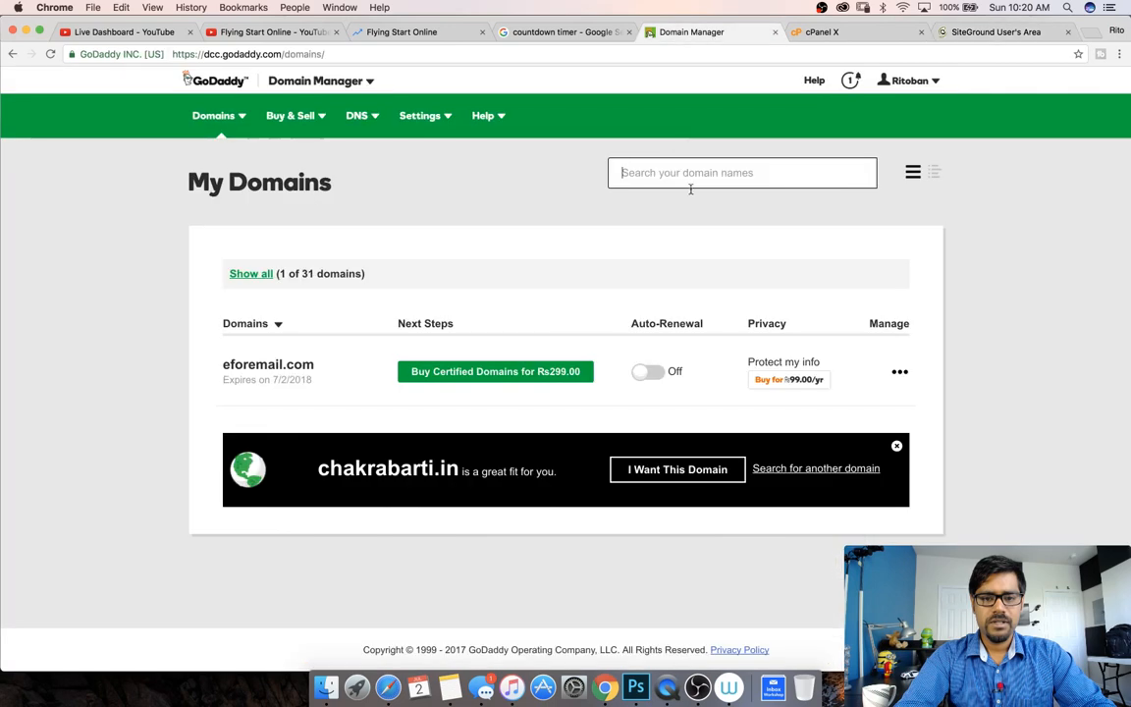
pyautogui.click(899, 372)
pyautogui.click(905, 403)
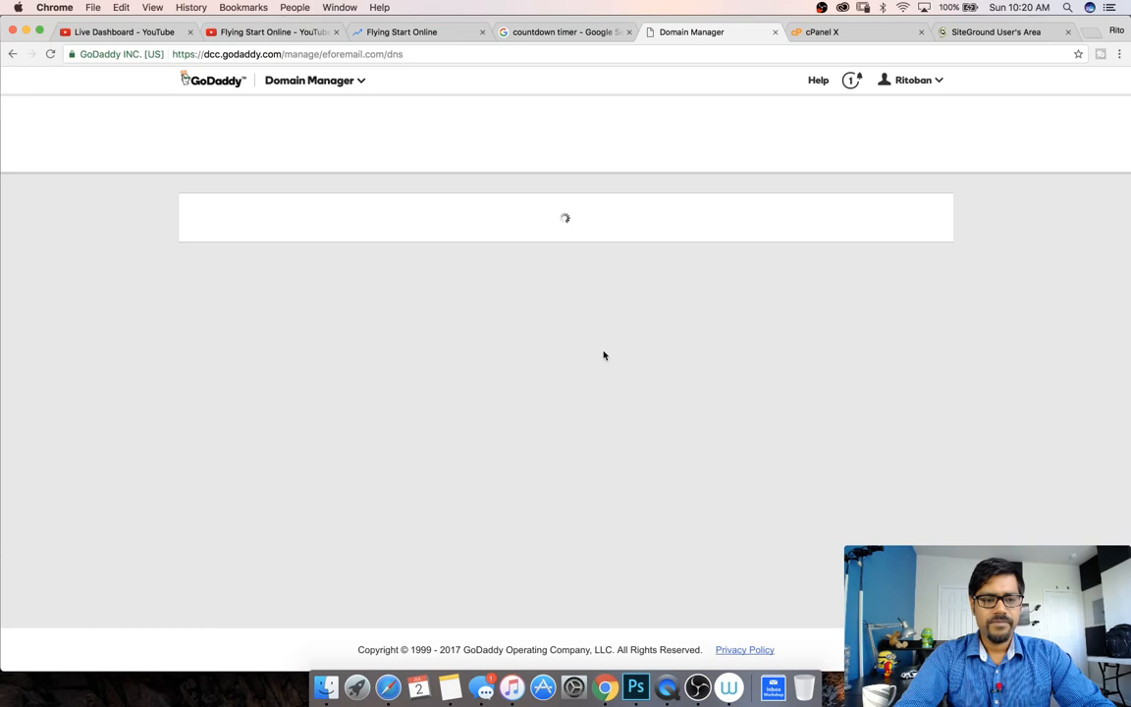
pyautogui.scroll(-2, 442, 373)
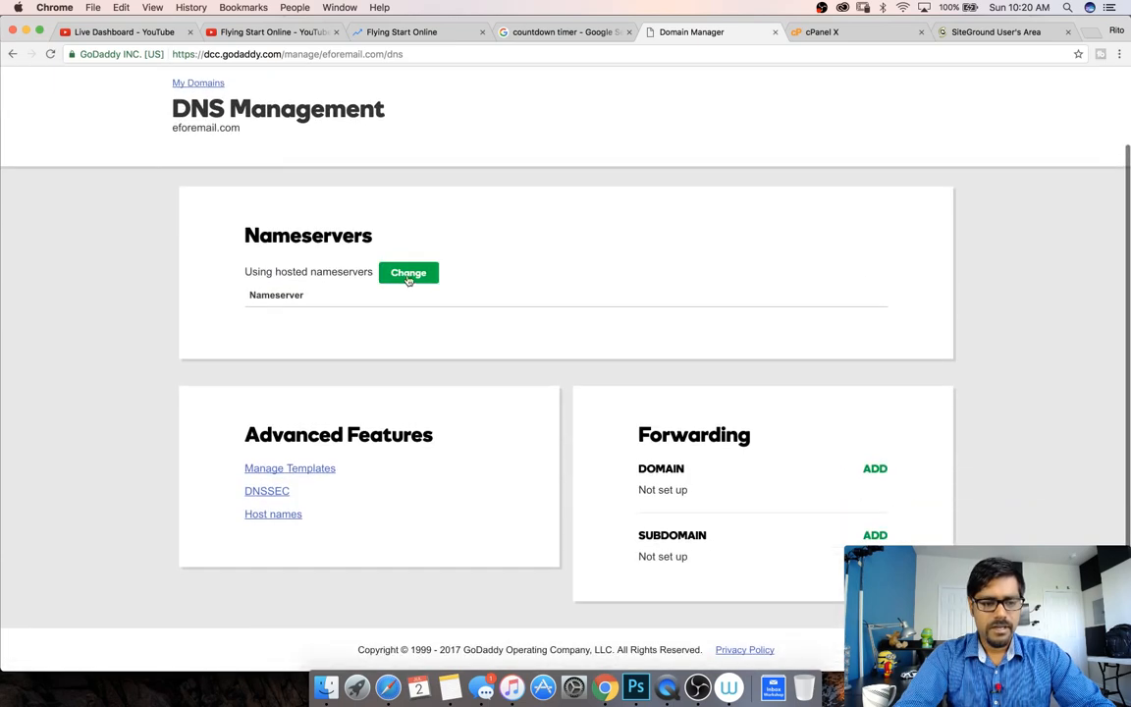
pyautogui.click(409, 277)
pyautogui.click(347, 299)
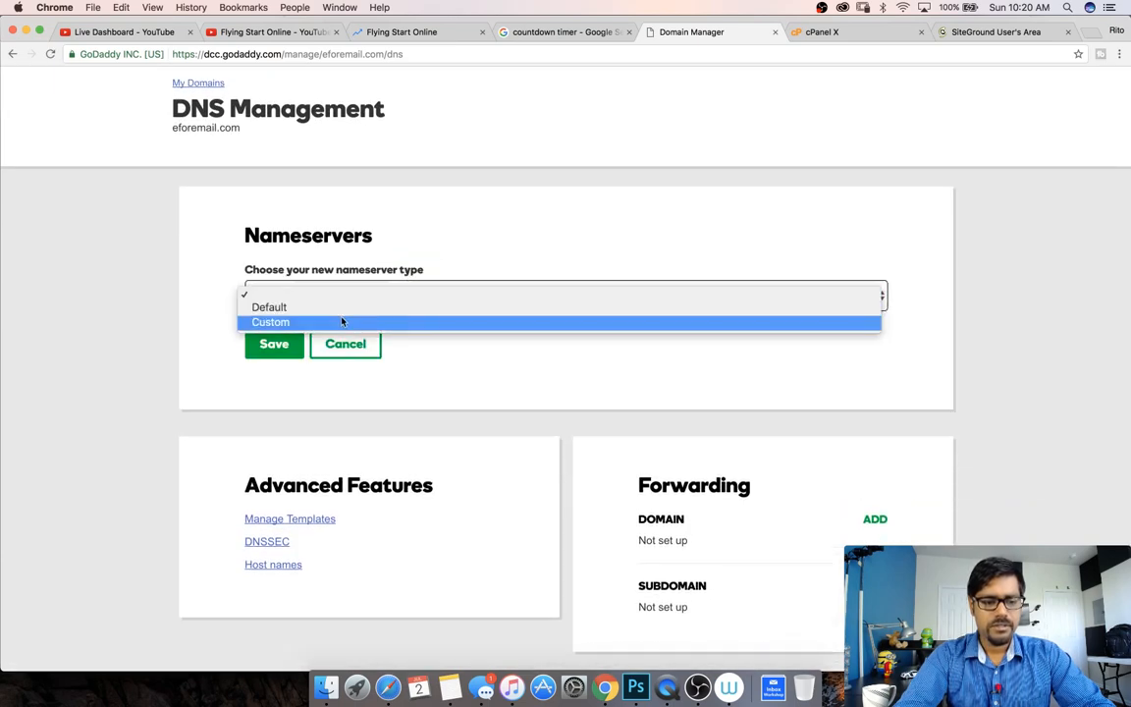
pyautogui.click(342, 321)
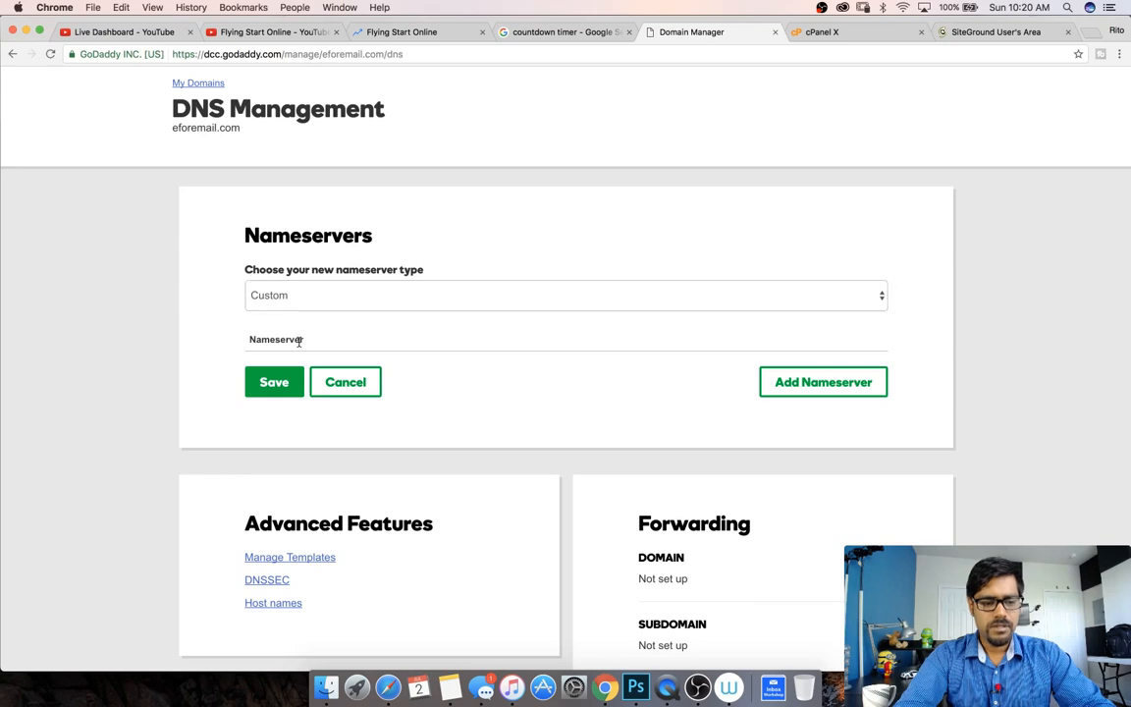
# Step: Add the two custom nameservers ns1.siteground144.com and ns2.siteground144.com for eforemail.com
pyautogui.click(864, 392)
pyautogui.click(415, 374)
pyautogui.press('super+v')
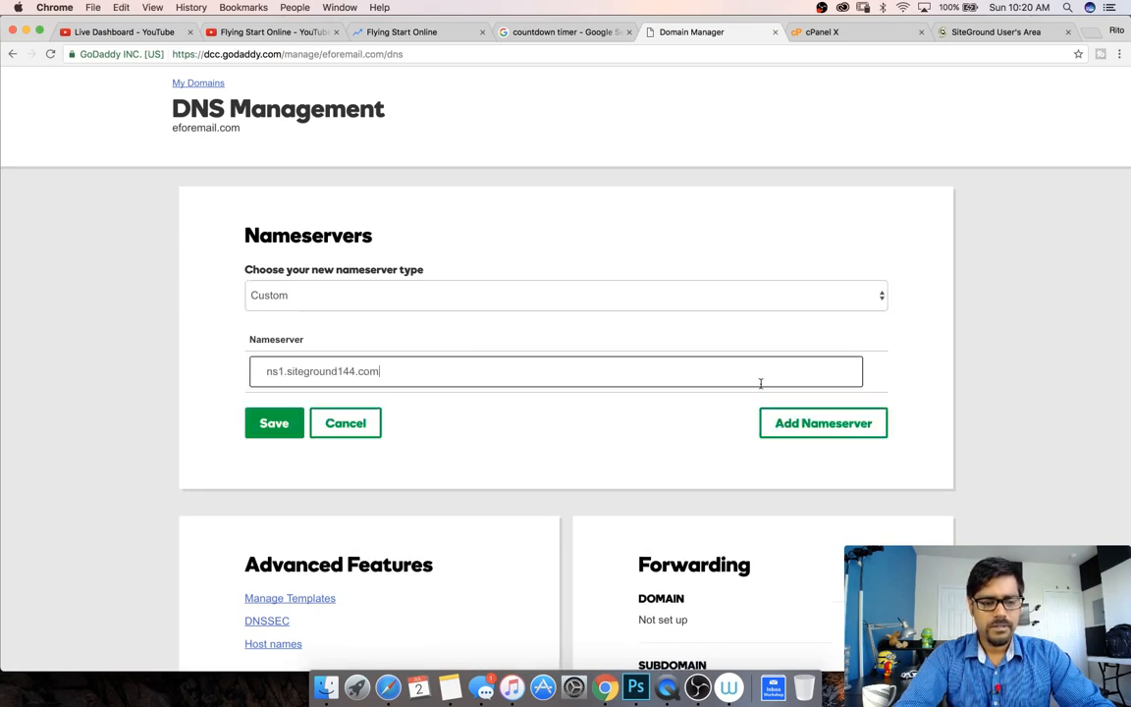
pyautogui.click(822, 423)
pyautogui.click(483, 418)
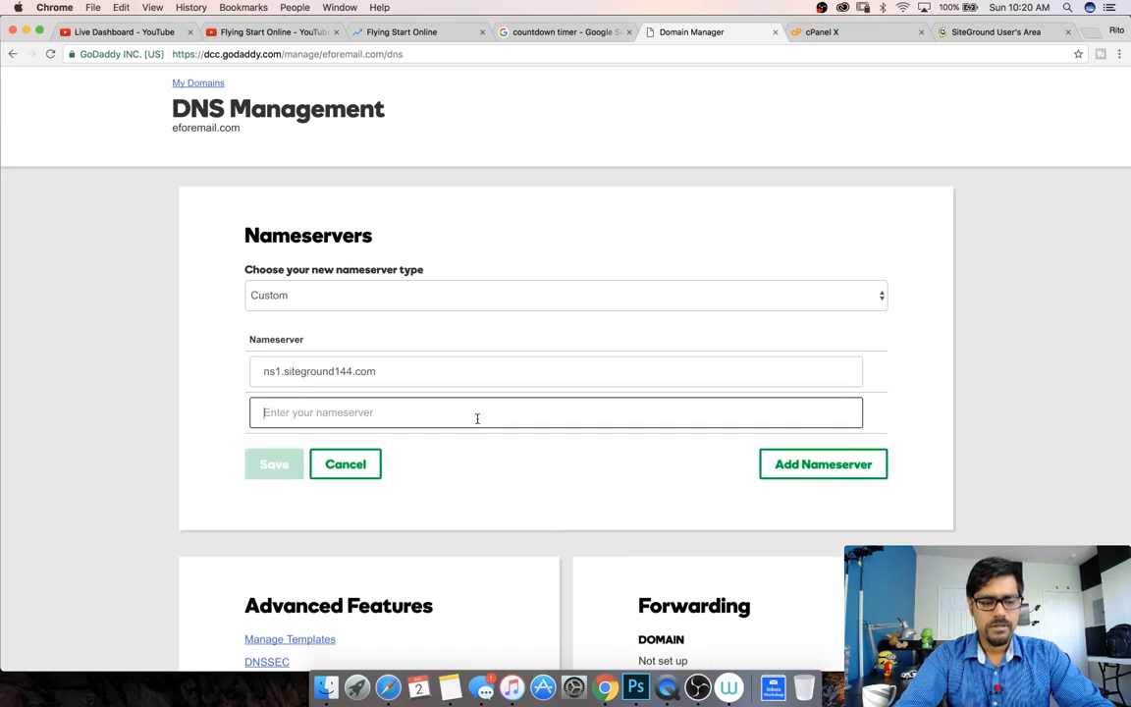
pyautogui.press('super+v')
pyautogui.click(283, 412)
pyautogui.press('BackSpace')
pyautogui.write('2')
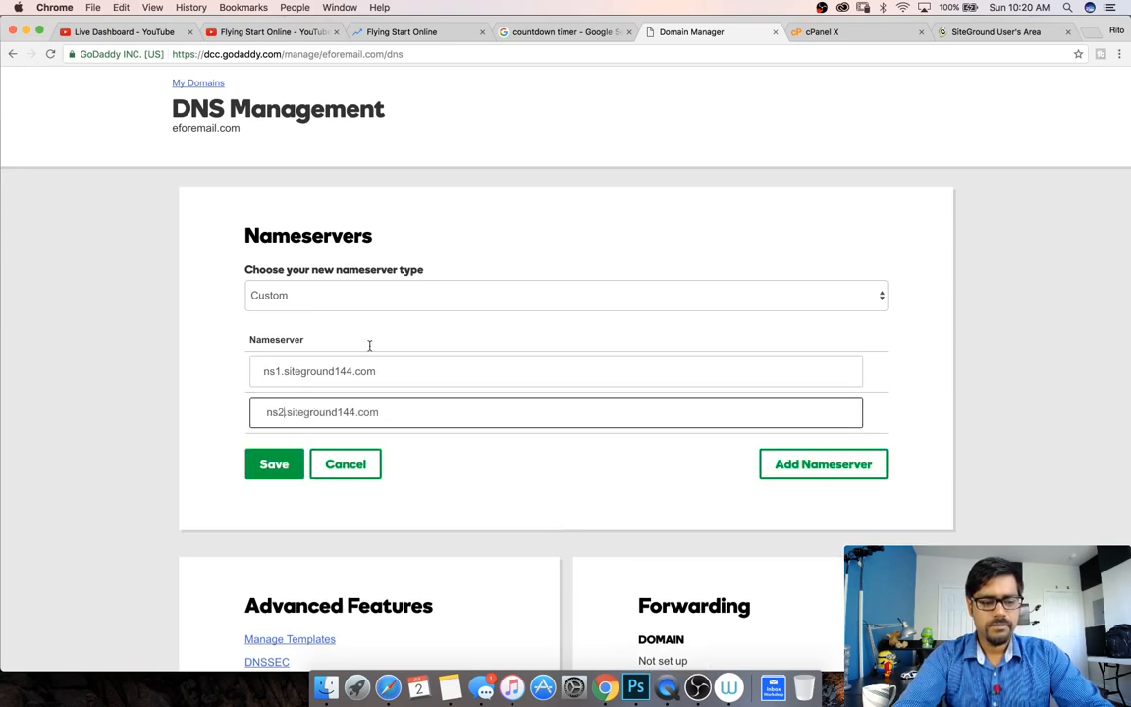
# Step: Check the second nameserver against SiteGround's account DNS and save the custom nameservers in GoDaddy
pyautogui.click(985, 33)
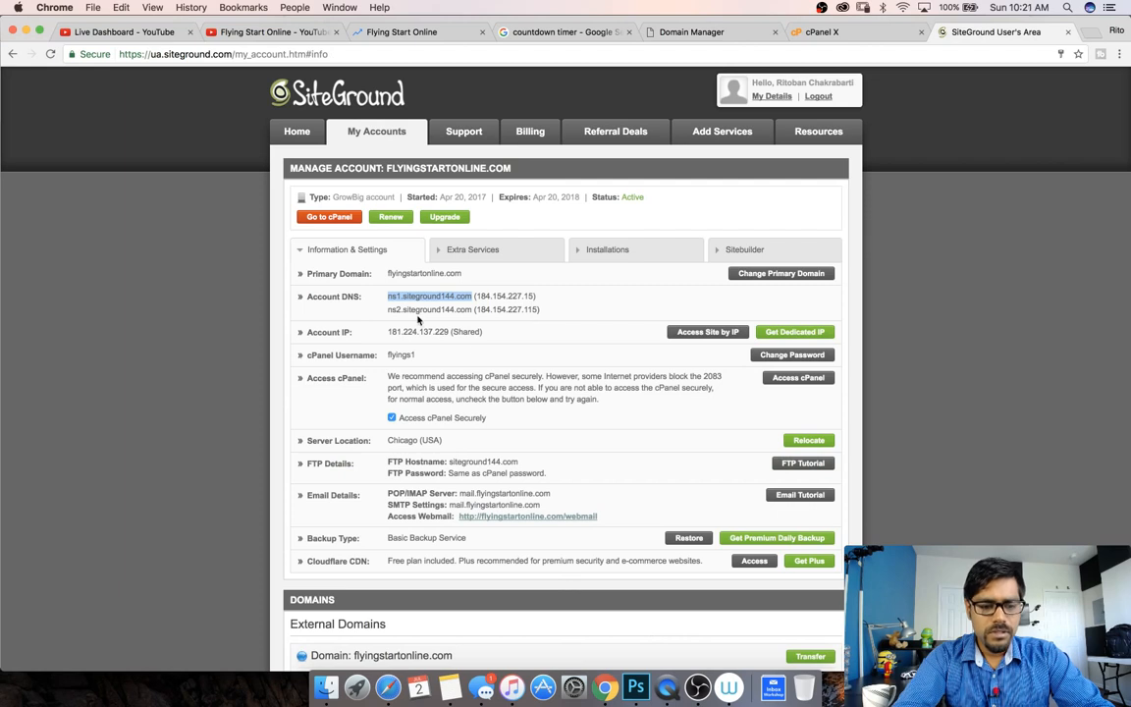
pyautogui.moveTo(388, 310); pyautogui.dragTo(448, 310)
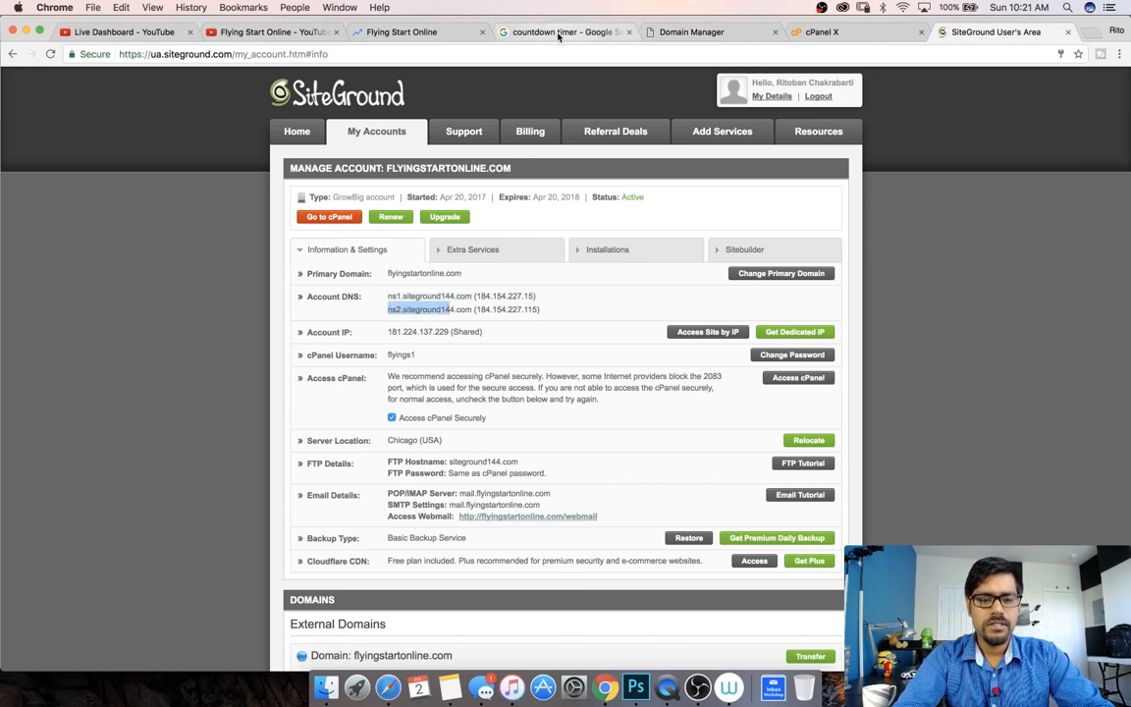
pyautogui.click(669, 38)
pyautogui.click(273, 463)
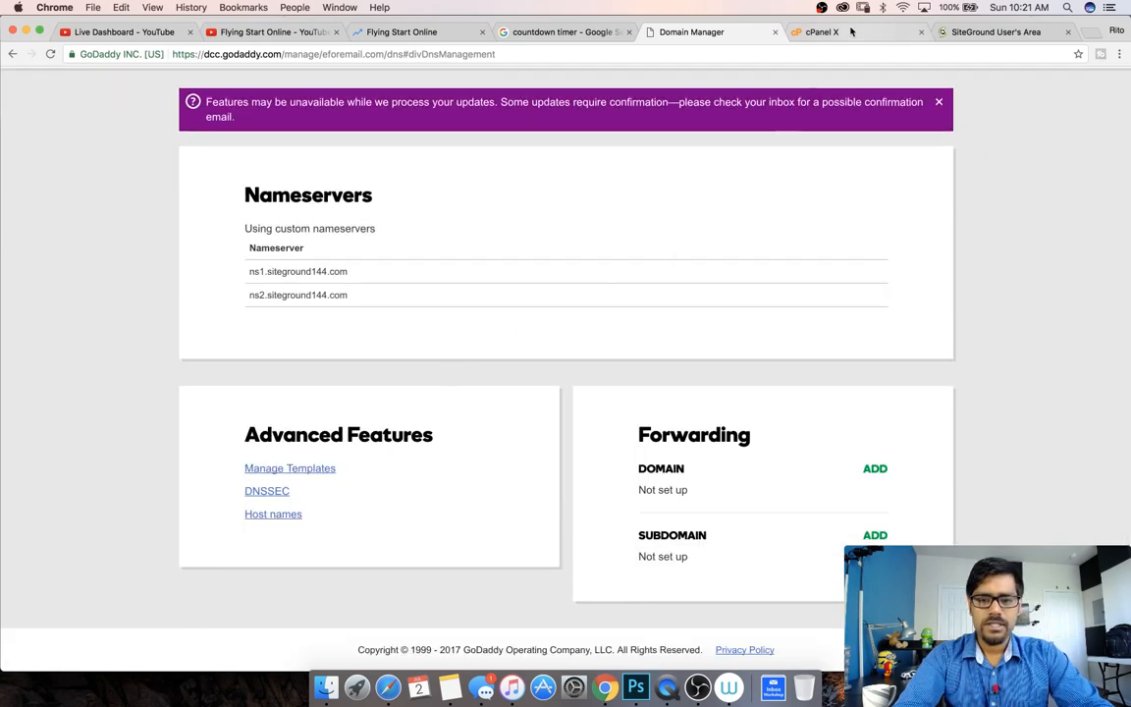
# Step: Return to the SiteGround account for flyingstartonline.com and open its cPanel home page
pyautogui.click(823, 32)
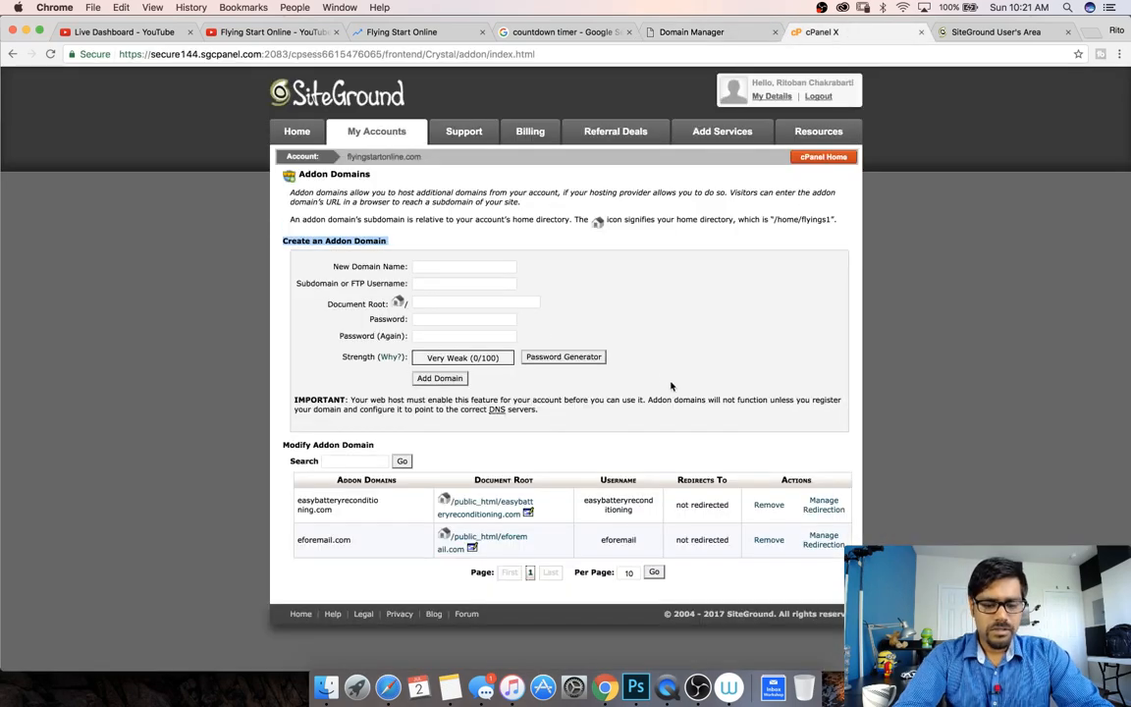
pyautogui.click(967, 32)
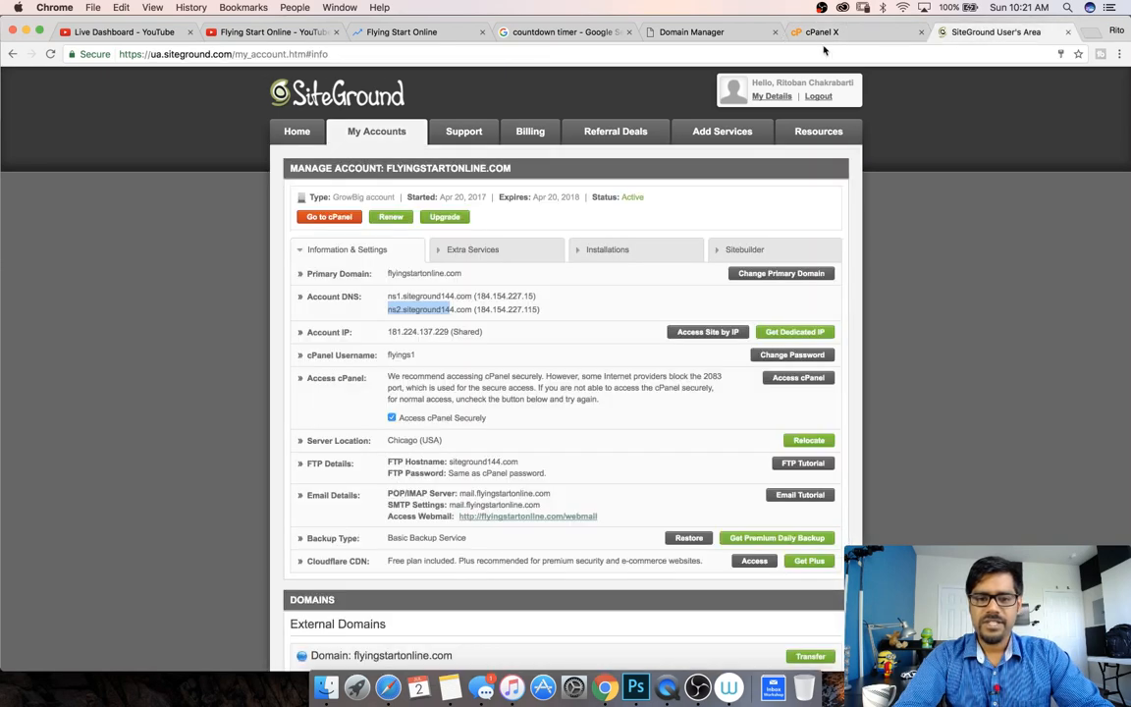
pyautogui.click(689, 43)
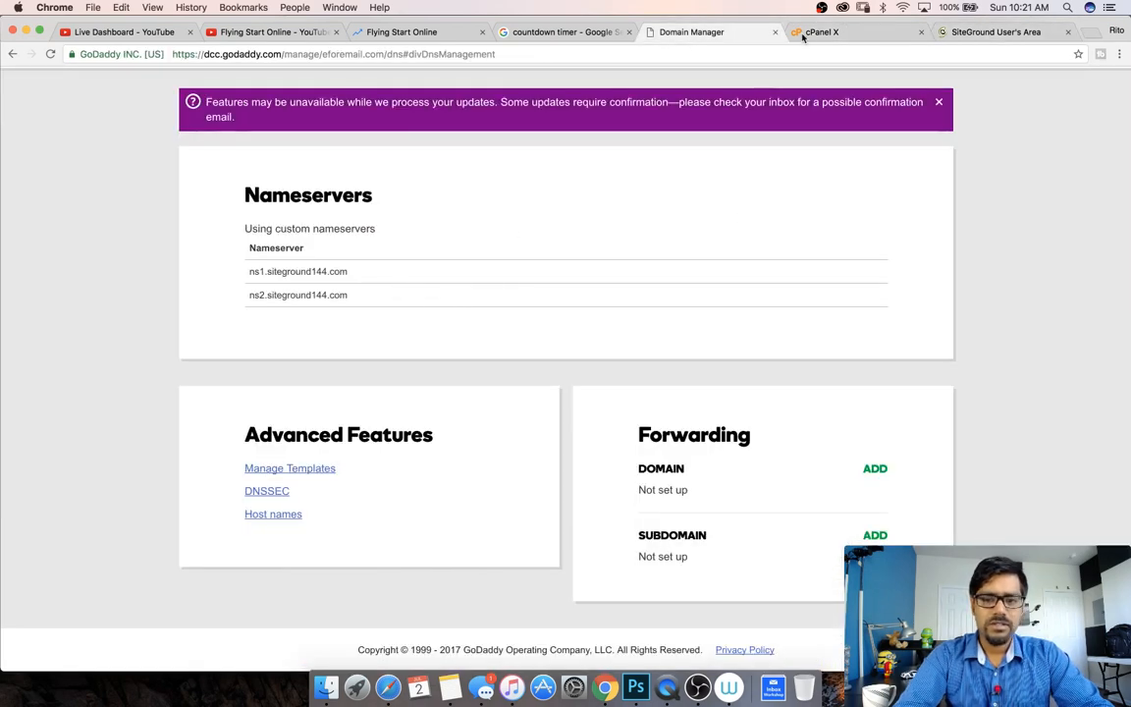
pyautogui.click(815, 33)
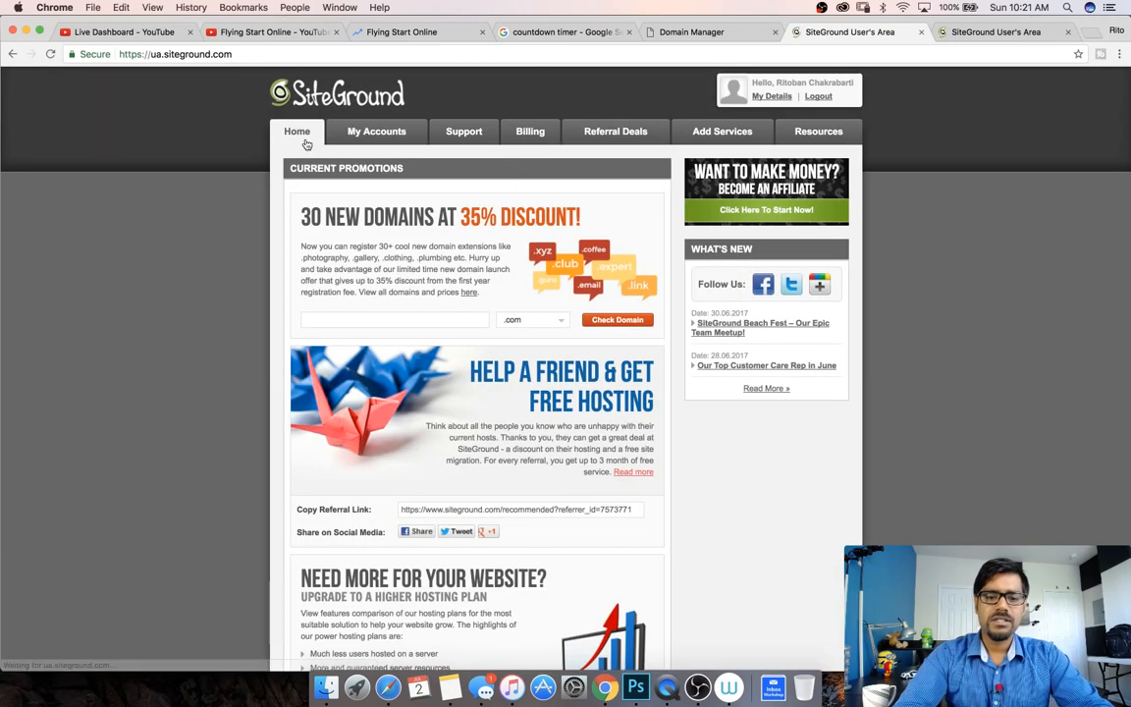
pyautogui.click(366, 140)
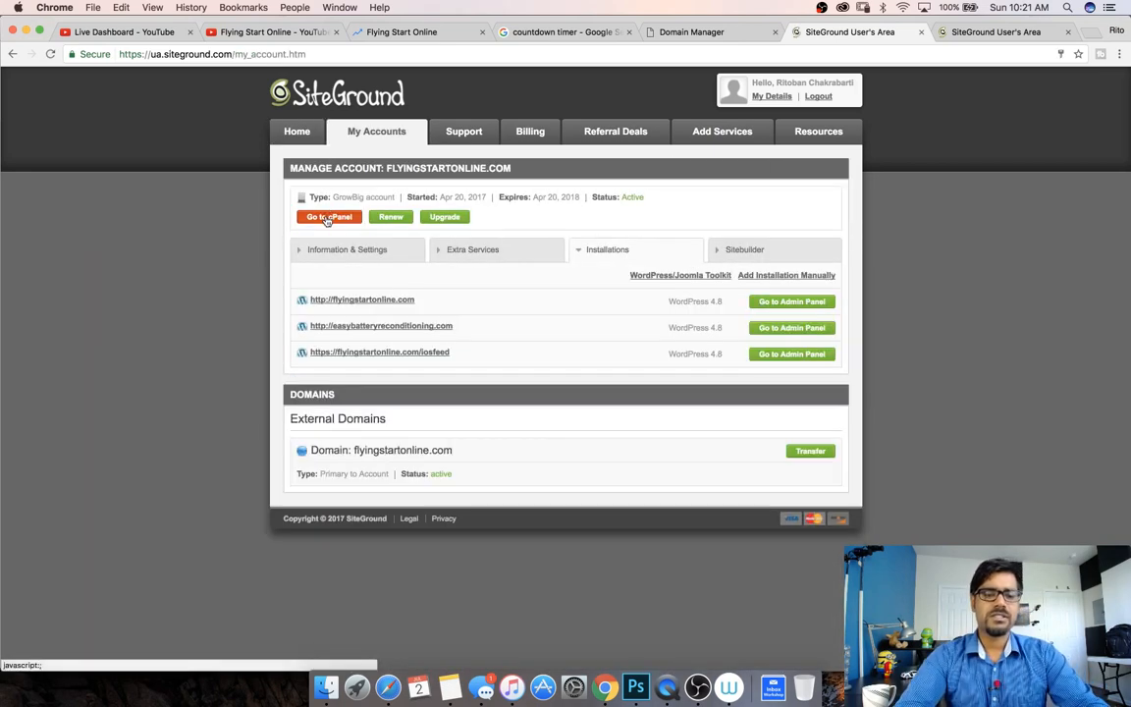
pyautogui.click(327, 218)
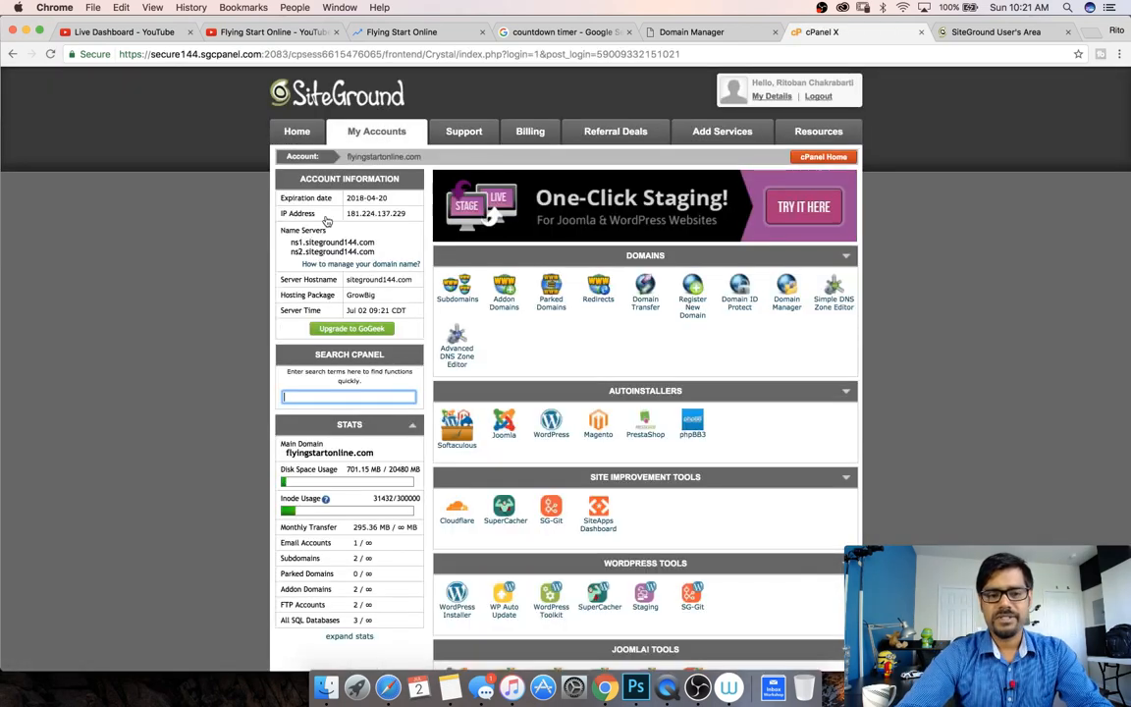
pyautogui.write('ordp')
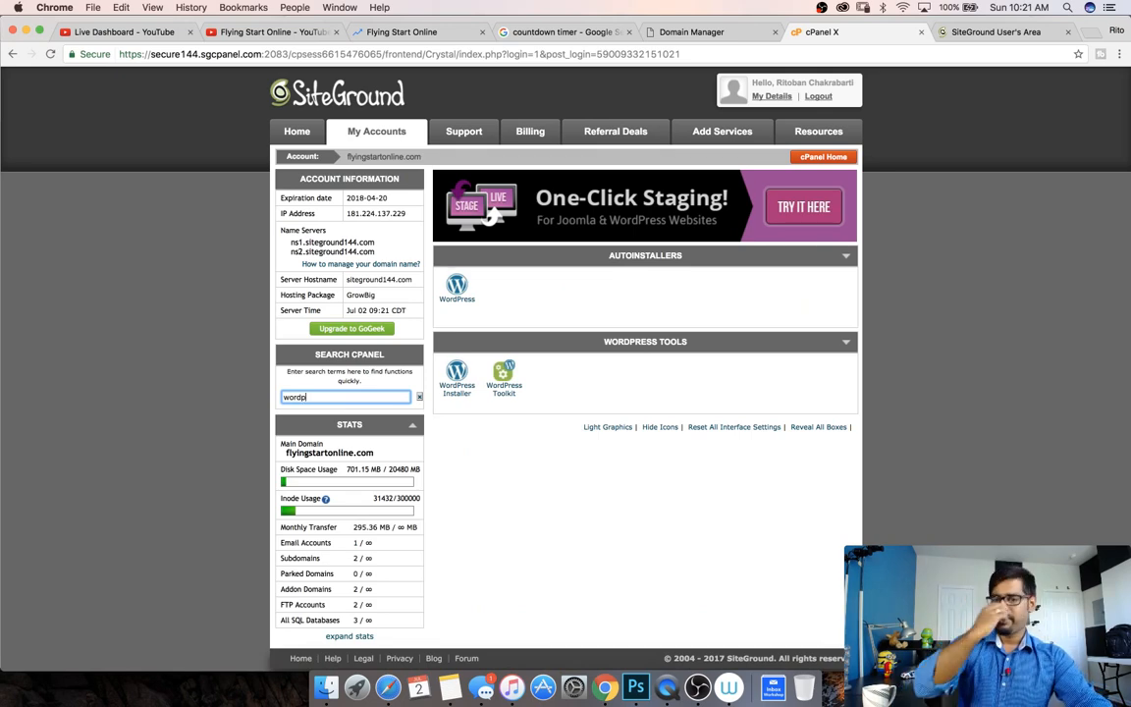
pyautogui.click(530, 32)
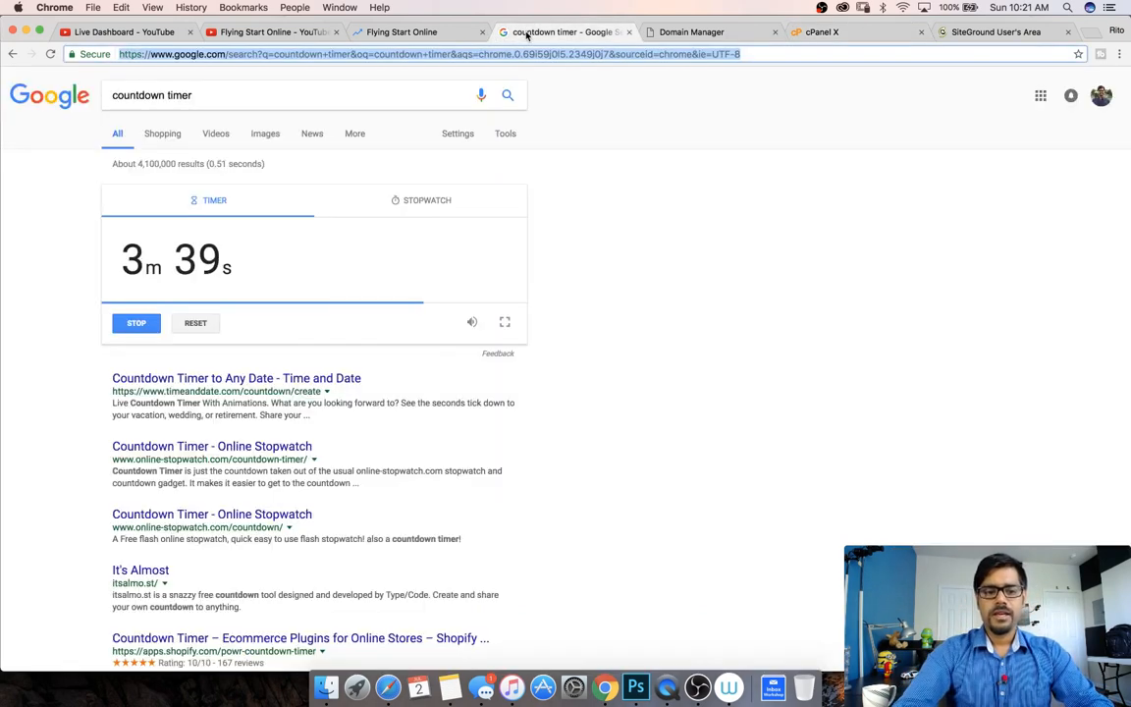
pyautogui.click(797, 32)
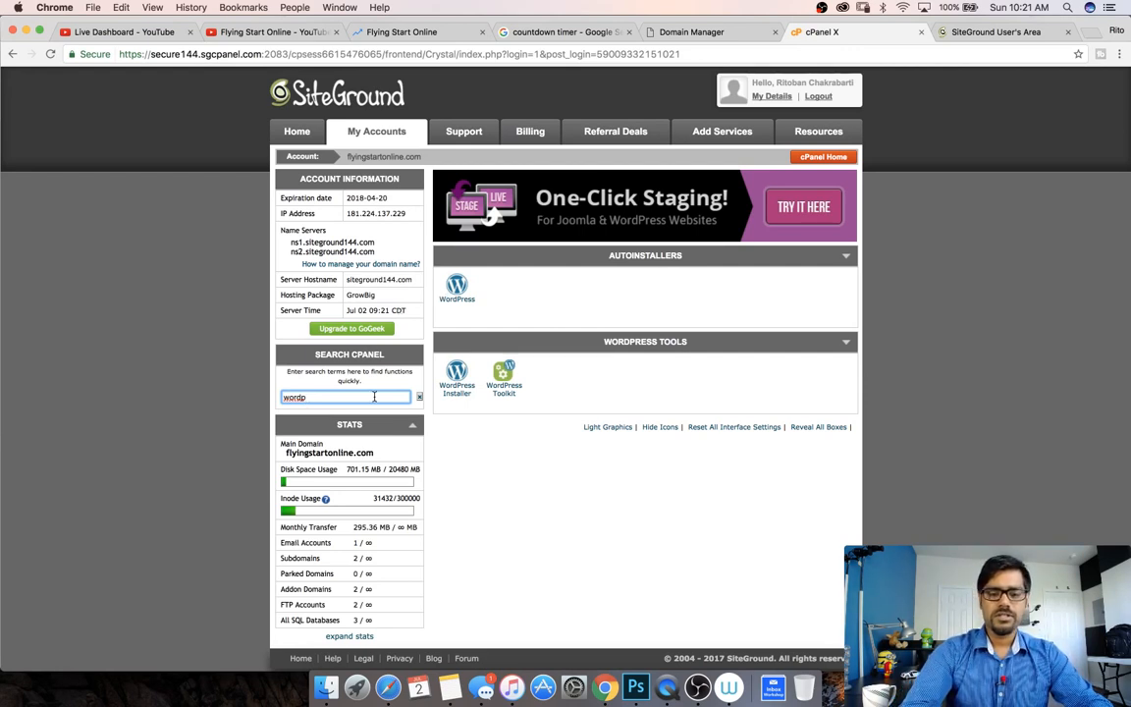
pyautogui.press('super+a')
pyautogui.press('BackSpace')
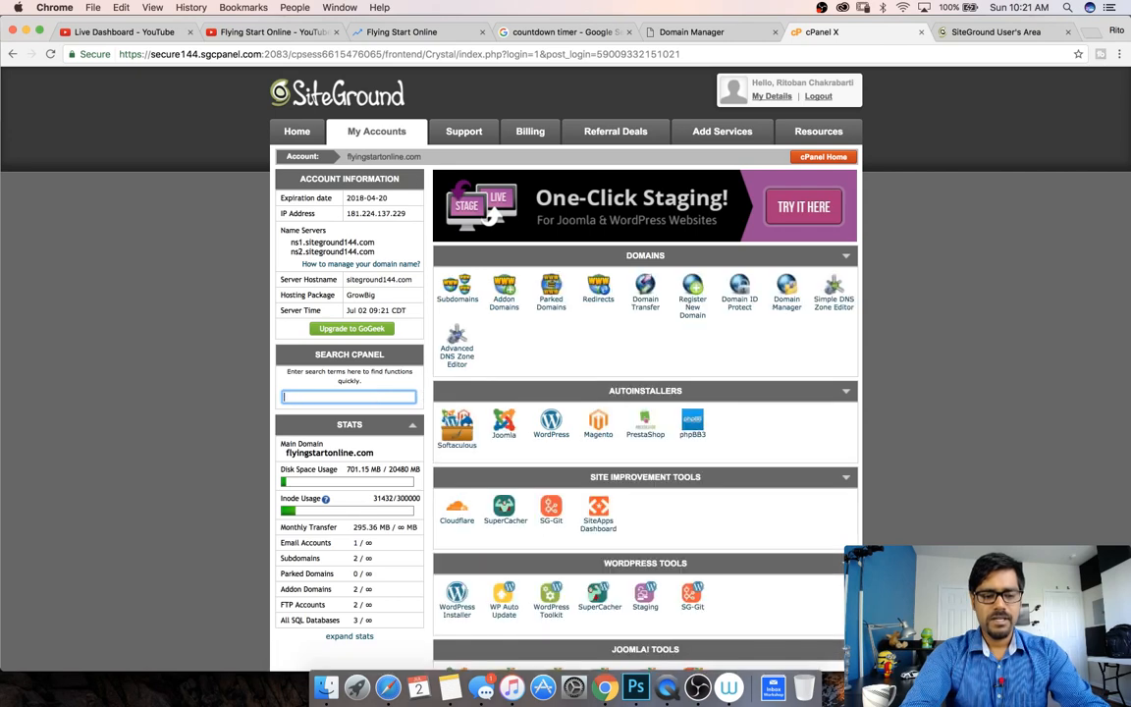
# Step: Search cPanel for "inst", open the WordPress Installer and start a new WordPress installation
pyautogui.write('inst')
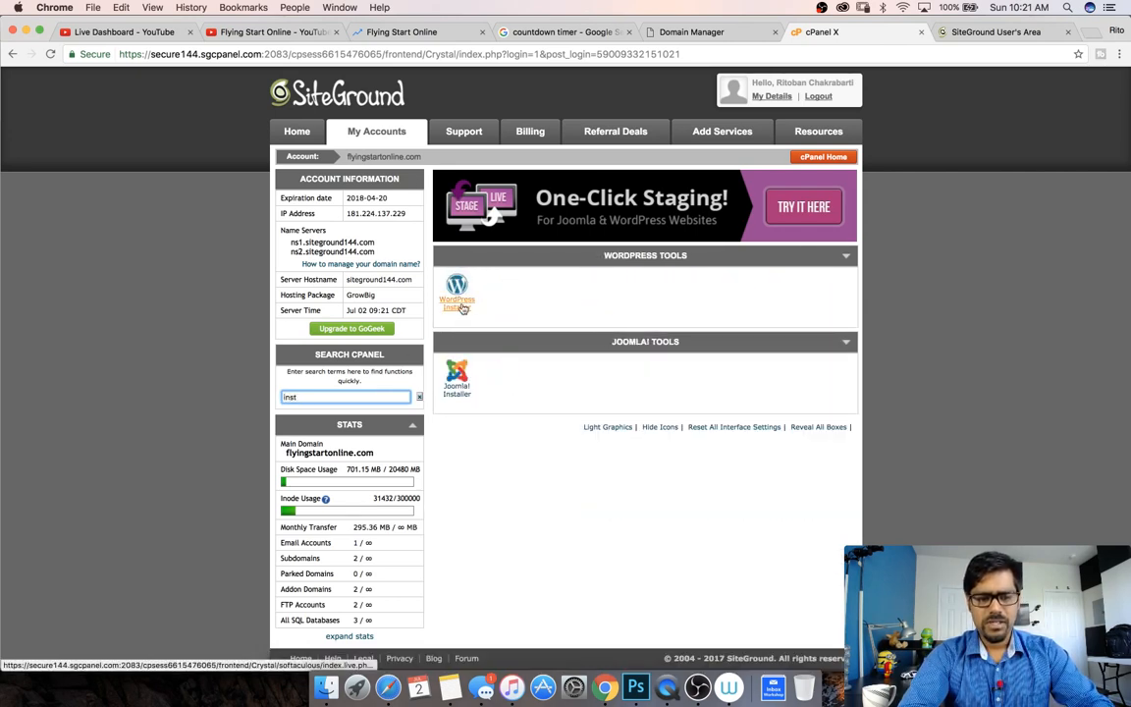
pyautogui.click(471, 306)
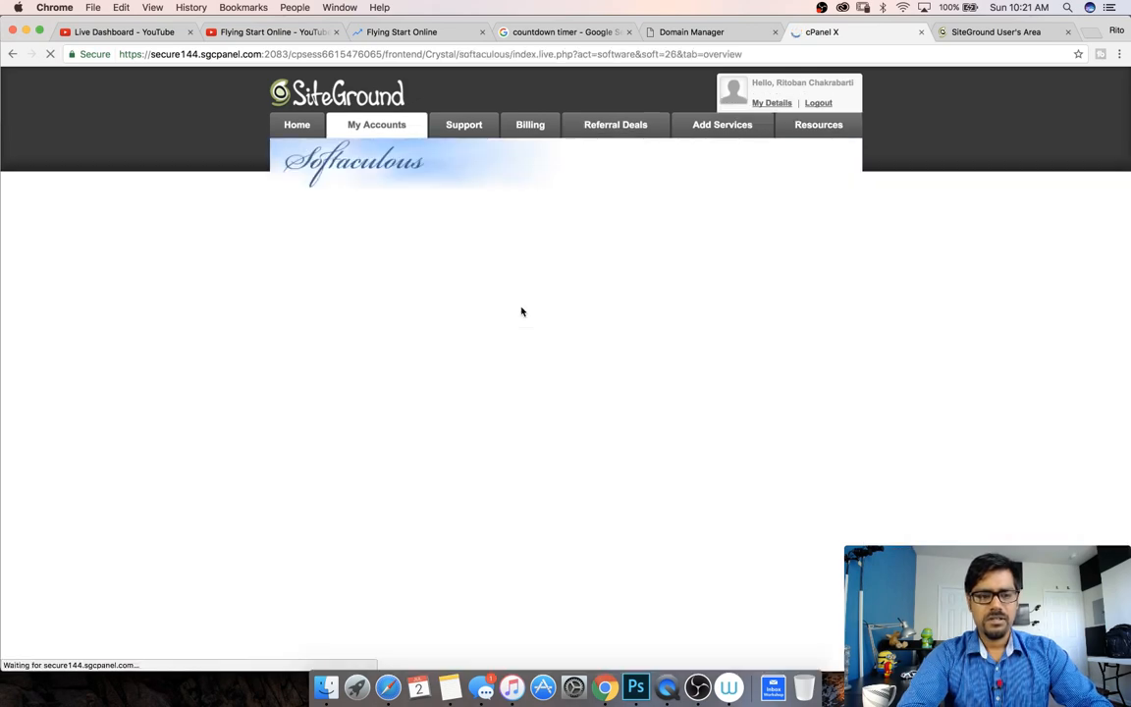
pyautogui.scroll(-2, 510, 339)
pyautogui.scroll(-6, 510, 340)
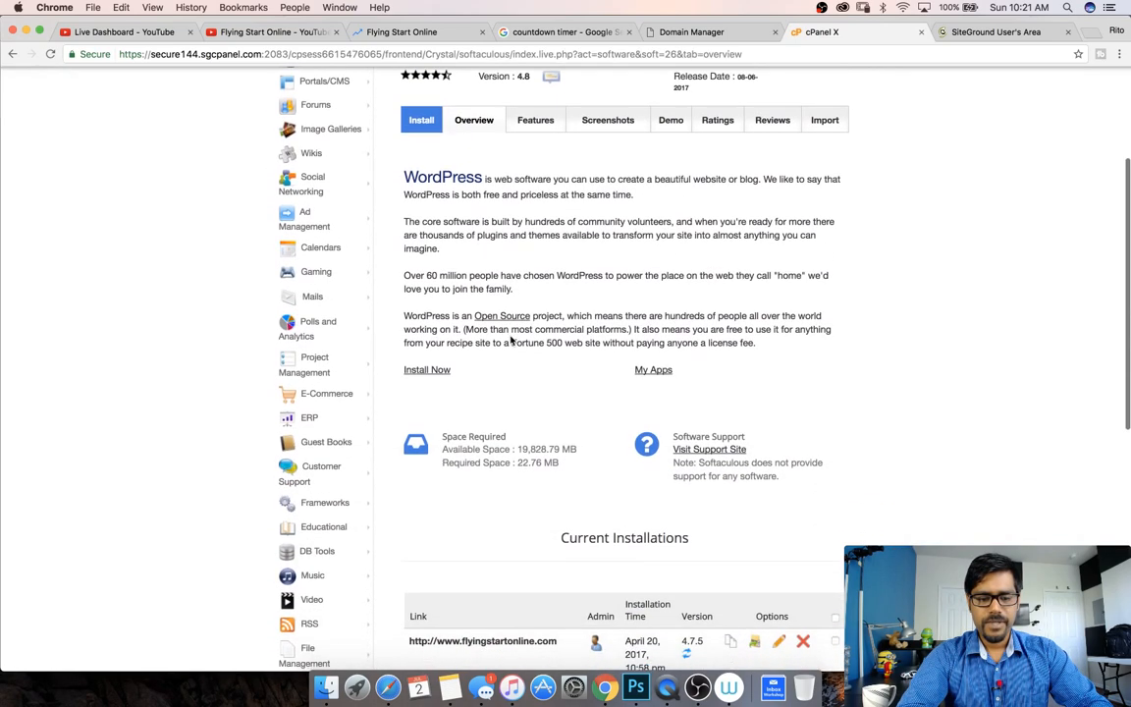
pyautogui.scroll(-3, 510, 340)
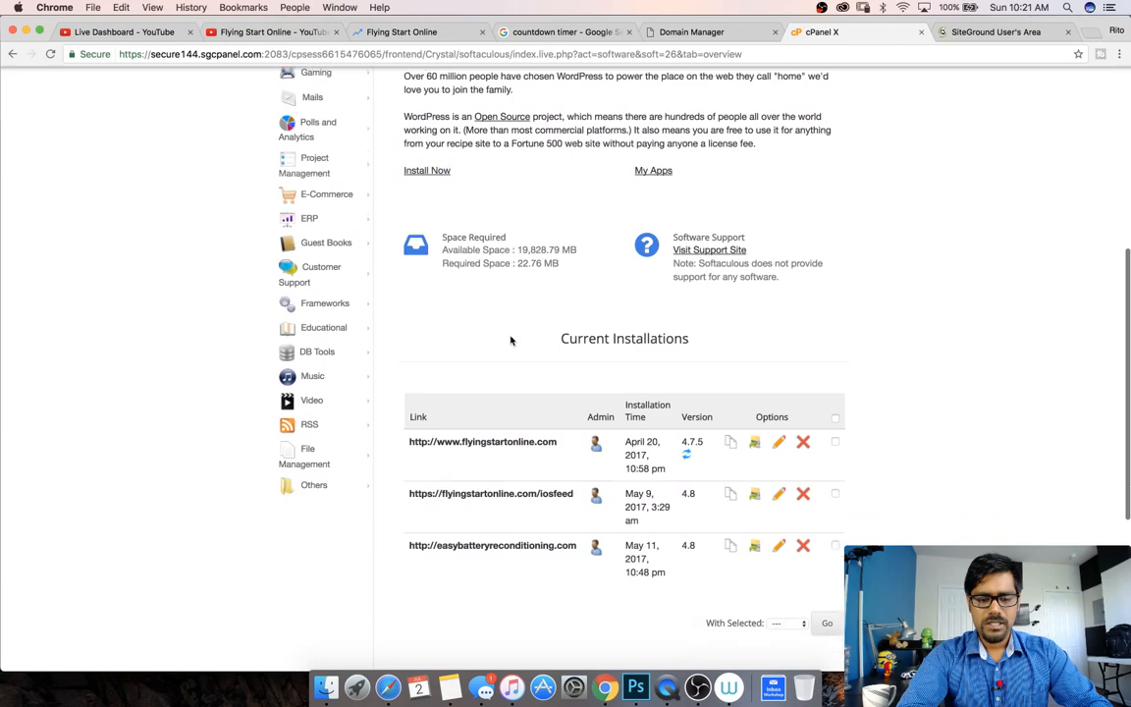
pyautogui.scroll(8, 511, 339)
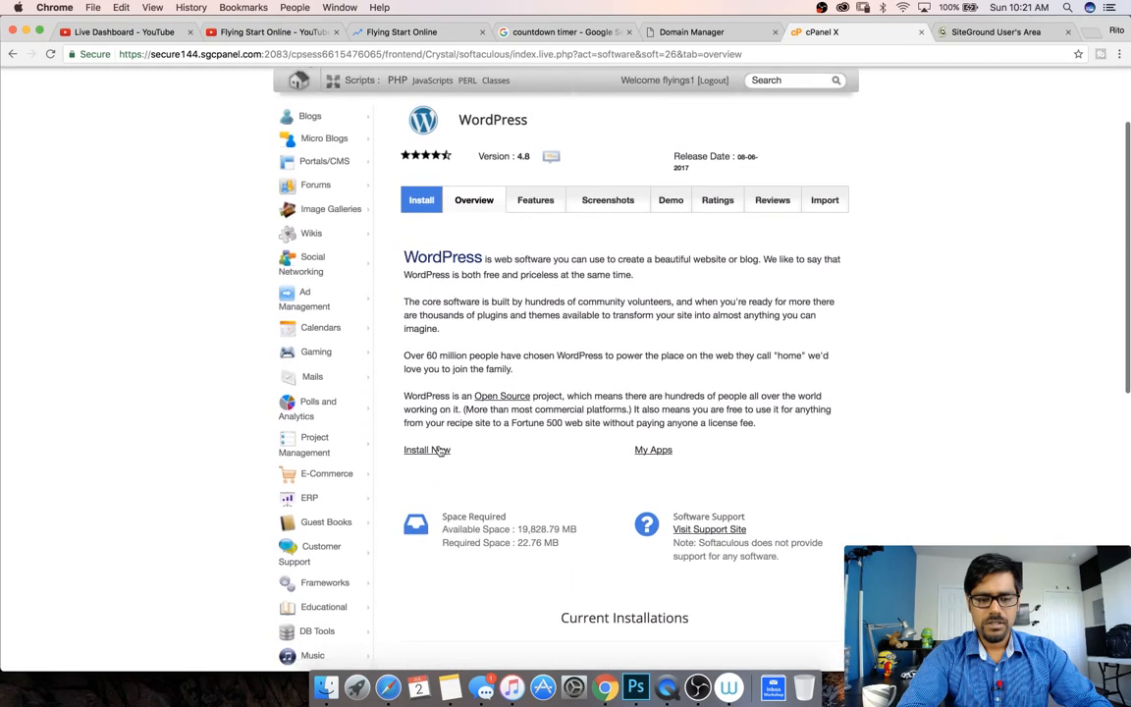
pyautogui.click(426, 447)
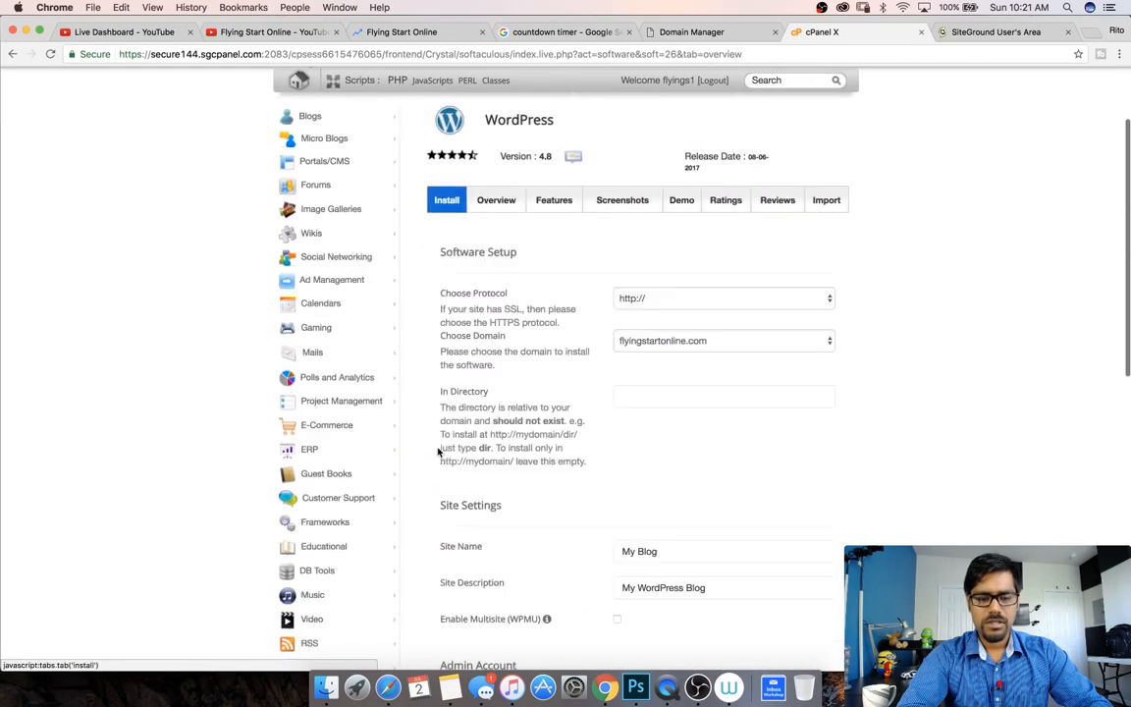
pyautogui.click(638, 300)
pyautogui.click(633, 299)
pyautogui.click(633, 300)
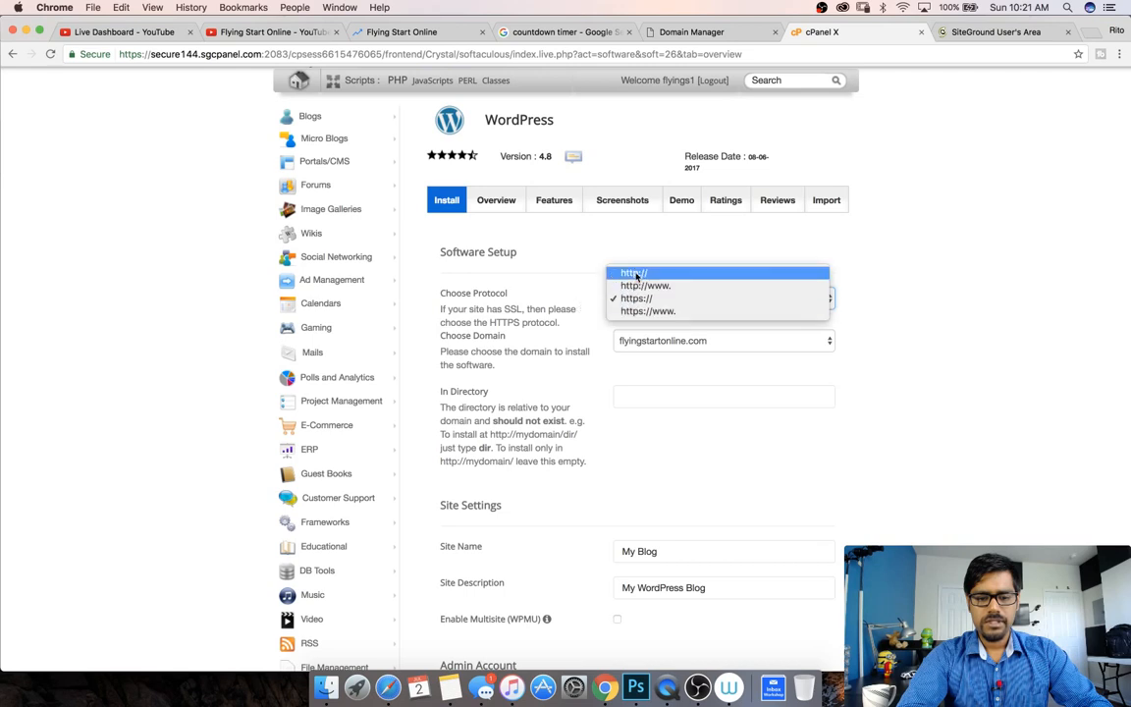
pyautogui.click(636, 285)
pyautogui.scroll(-2, 619, 290)
pyautogui.click(631, 291)
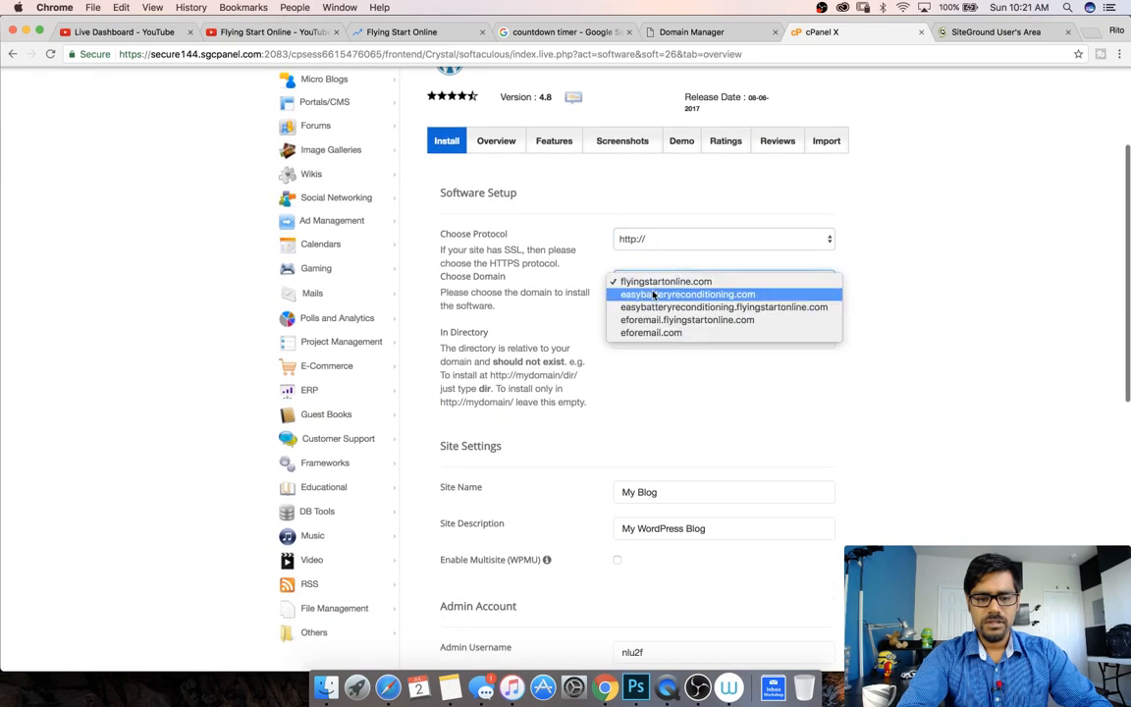
pyautogui.click(652, 332)
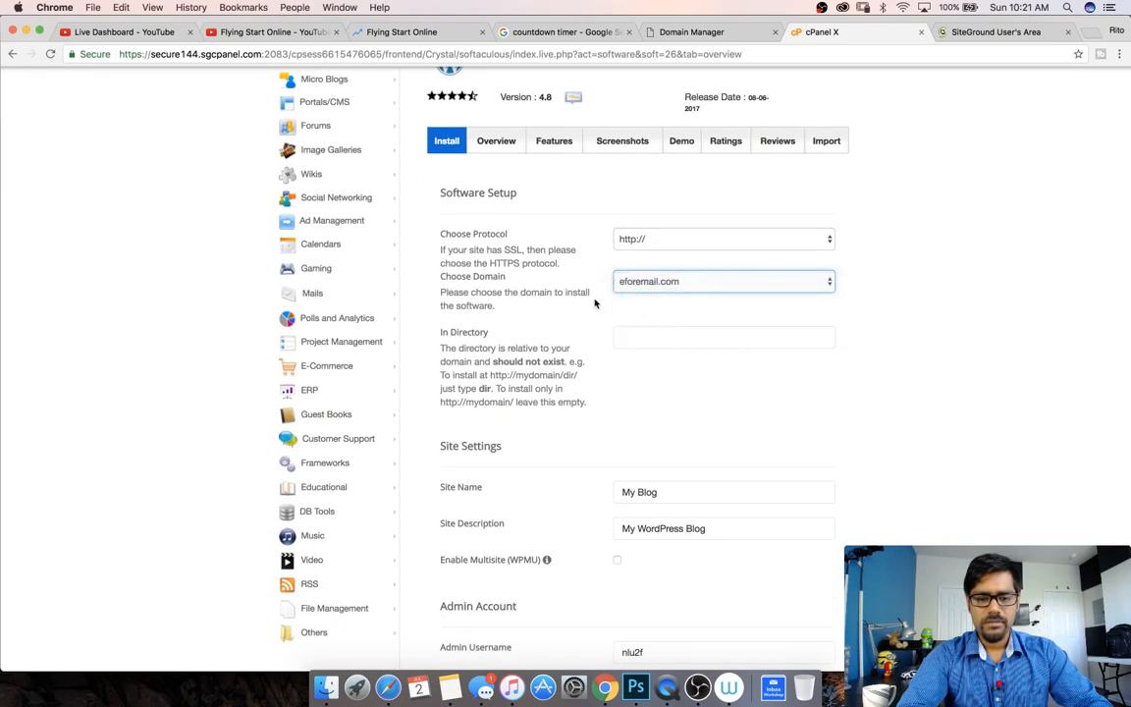
# Step: Set the site name to "e For eMail" and the site description to "List Building Strategies"
pyautogui.scroll(-5, 596, 300)
pyautogui.scroll(1, 595, 302)
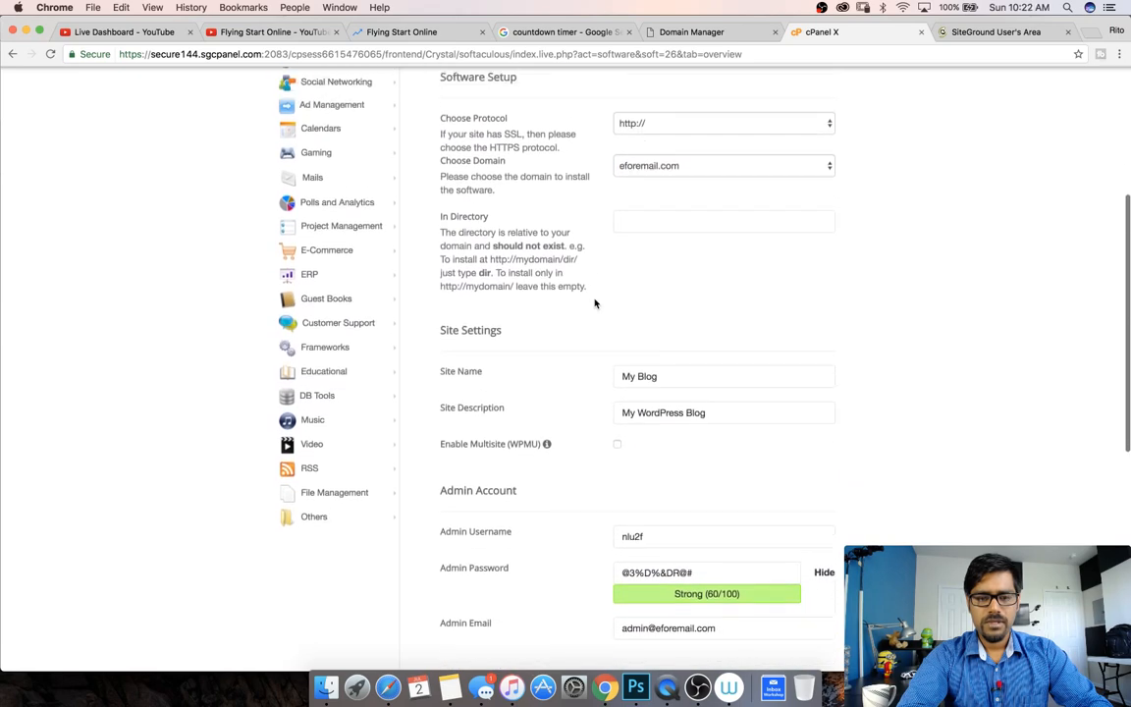
pyautogui.scroll(-2, 595, 302)
pyautogui.tripleClick(631, 328)
pyautogui.write('e For')
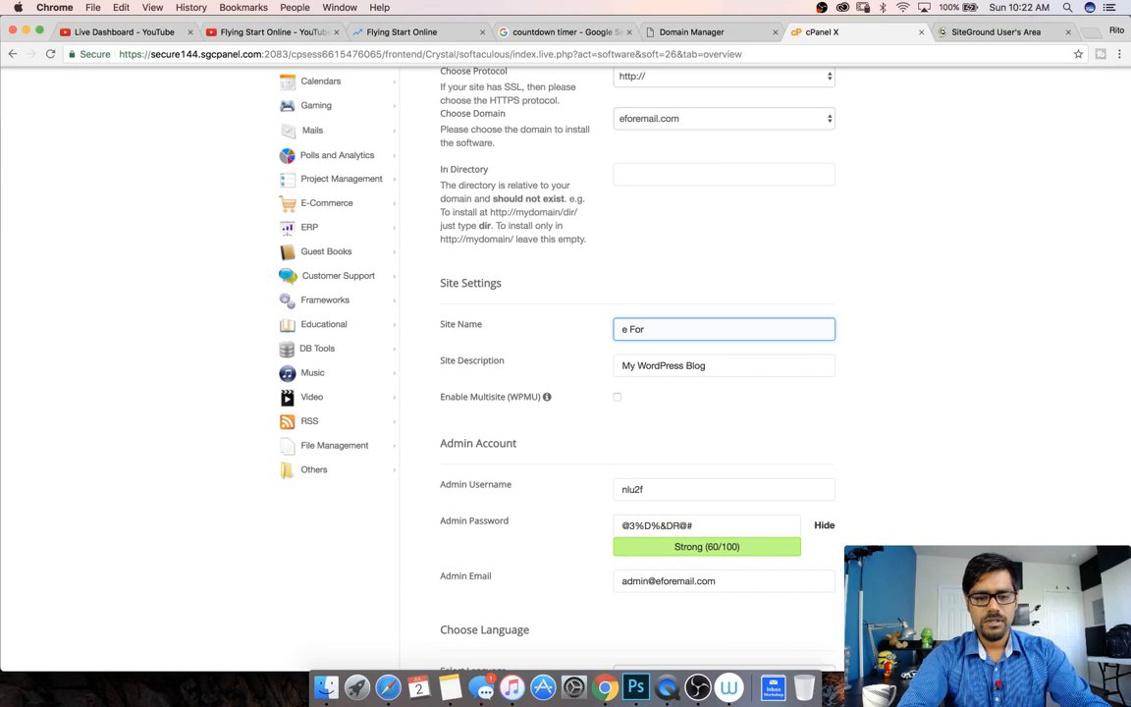
pyautogui.write(' eMail')
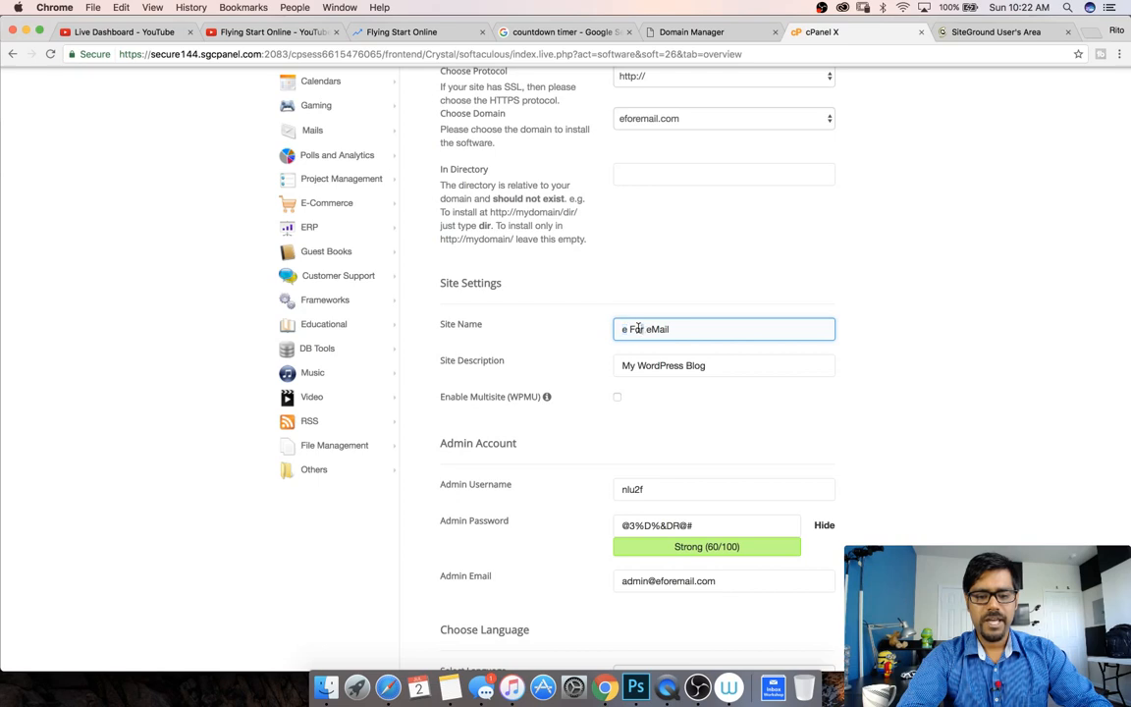
pyautogui.tripleClick(638, 363)
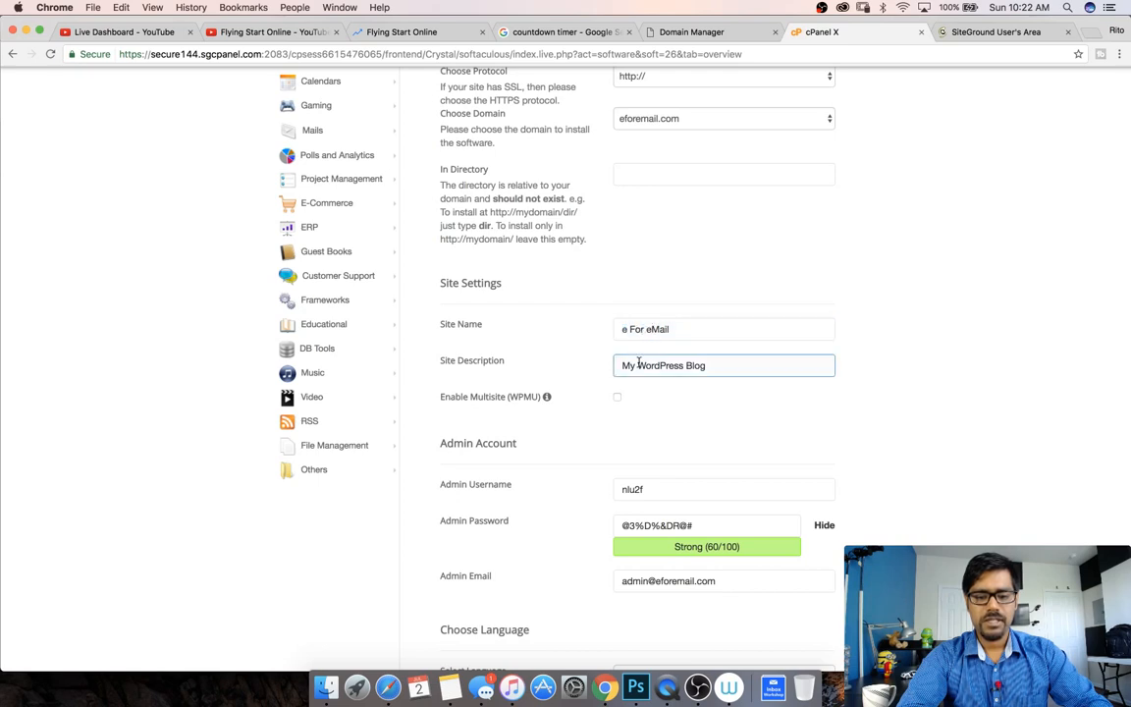
pyautogui.write('e')
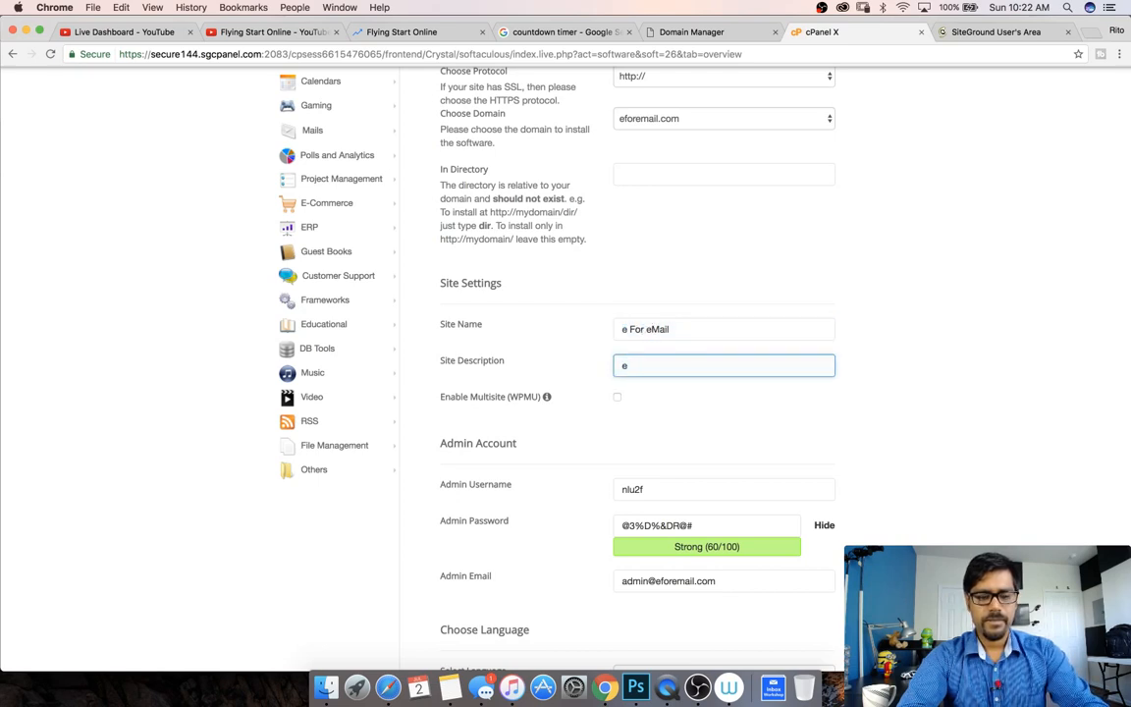
pyautogui.write('ist Building Strat')
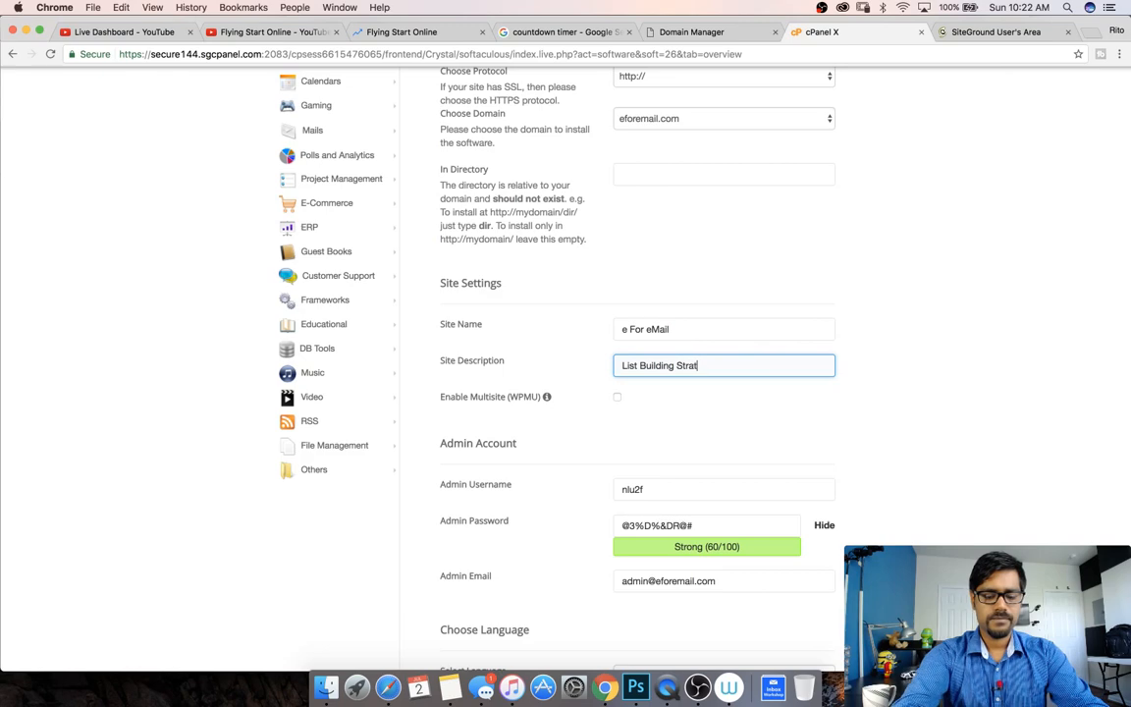
pyautogui.write('egies')
# Step: Mask the displayed admin password and set the admin username to freelikehell
pyautogui.scroll(-5, 578, 406)
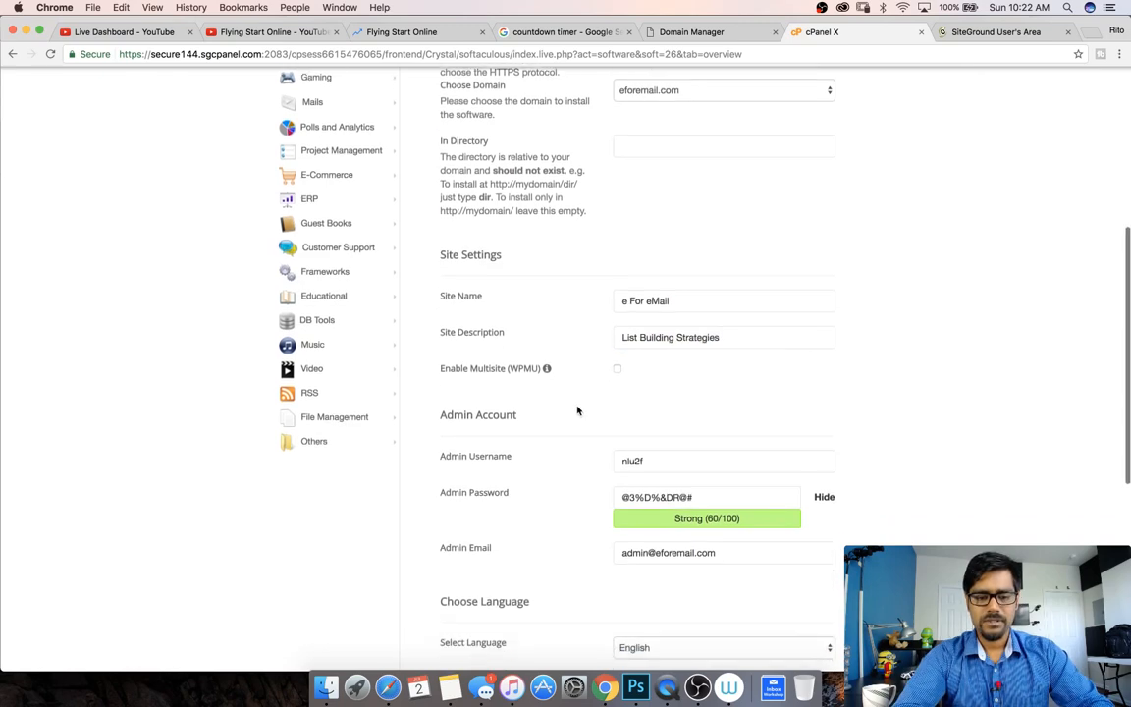
pyautogui.scroll(-3, 577, 410)
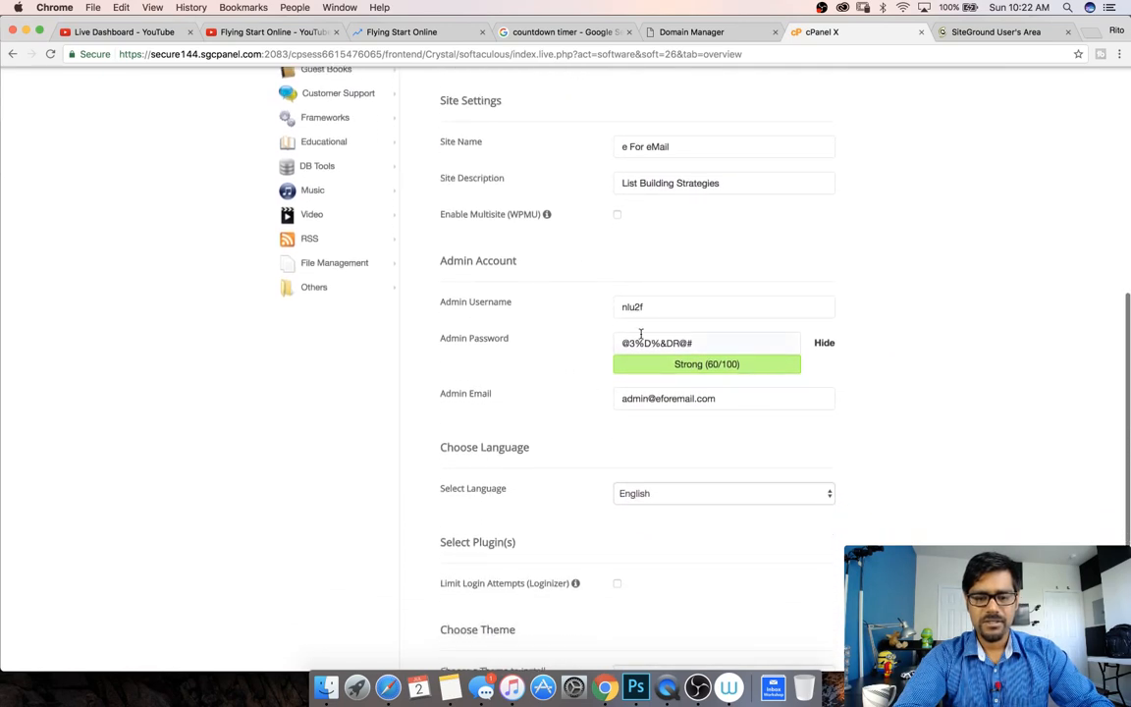
pyautogui.click(640, 336)
pyautogui.press('super+a')
pyautogui.click(824, 344)
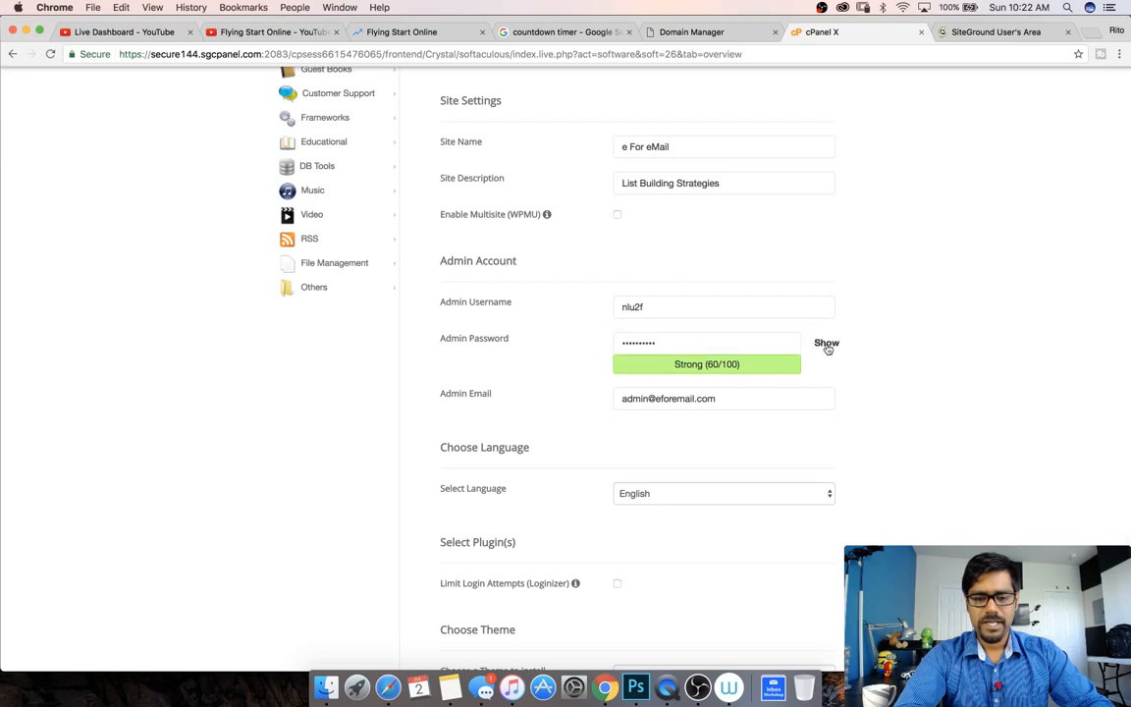
pyautogui.click(664, 351)
pyautogui.press('super+a')
pyautogui.doubleClick(632, 306)
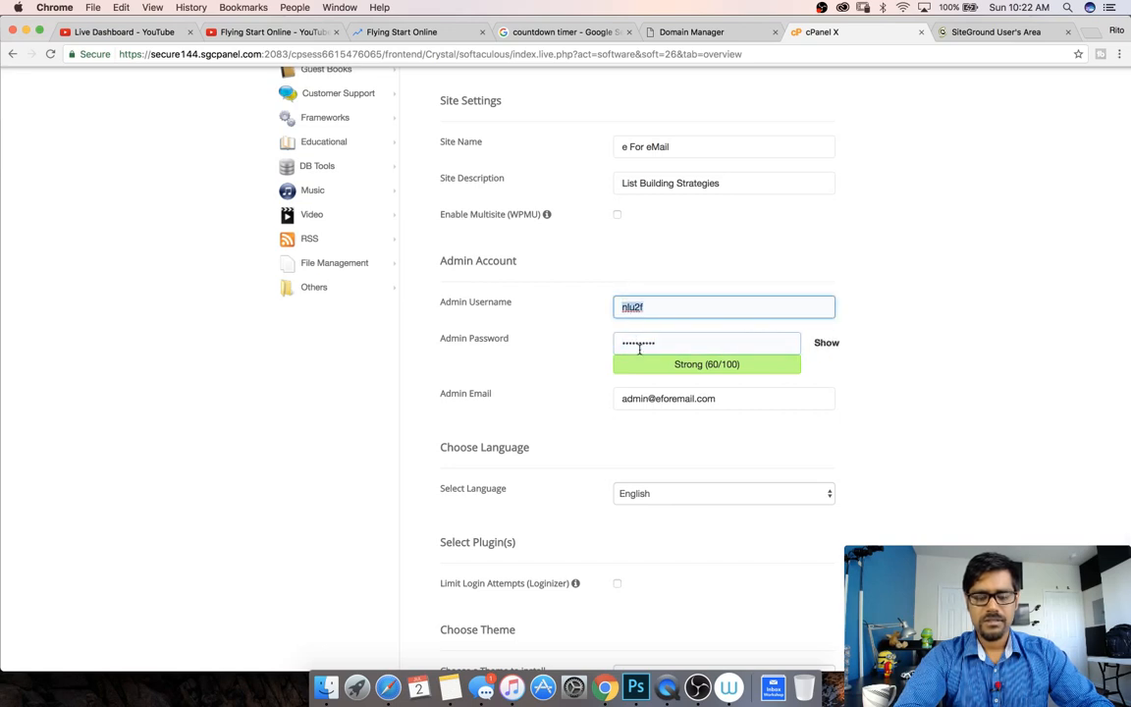
pyautogui.doubleClick(639, 343)
pyautogui.doubleClick(631, 306)
pyautogui.write('fre')
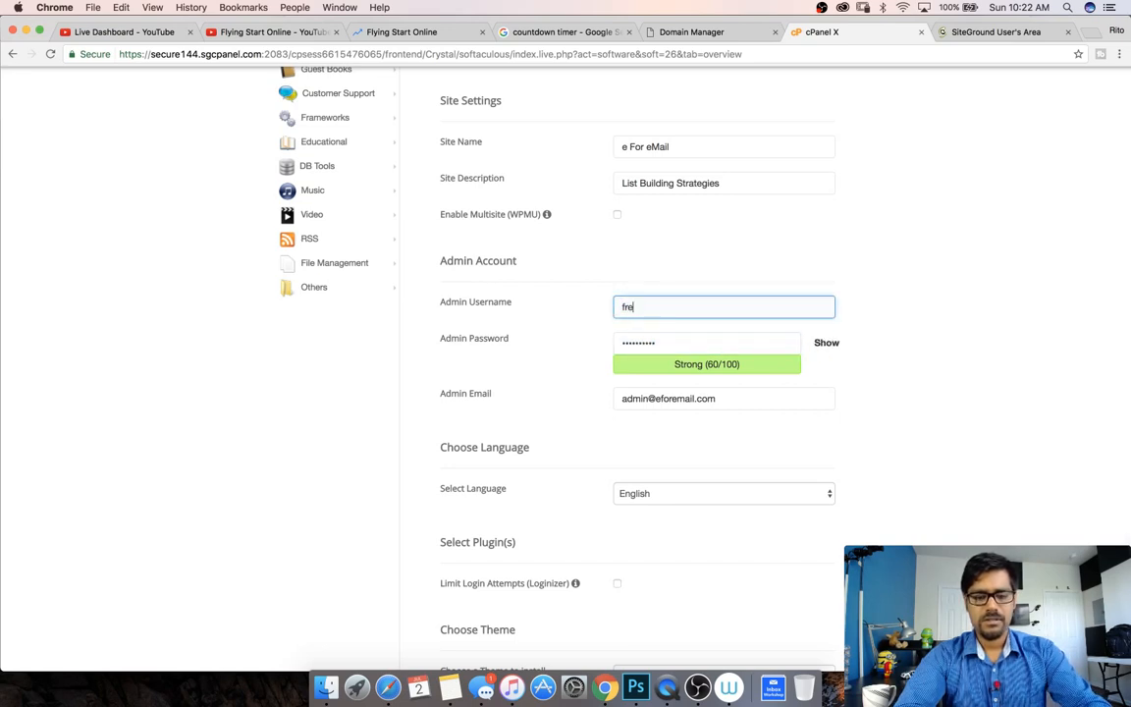
pyautogui.write('elikehell')
# Step: Enter a new admin password for the WordPress installation and review the remaining language, plugin and theme options
pyautogui.press('Tab')
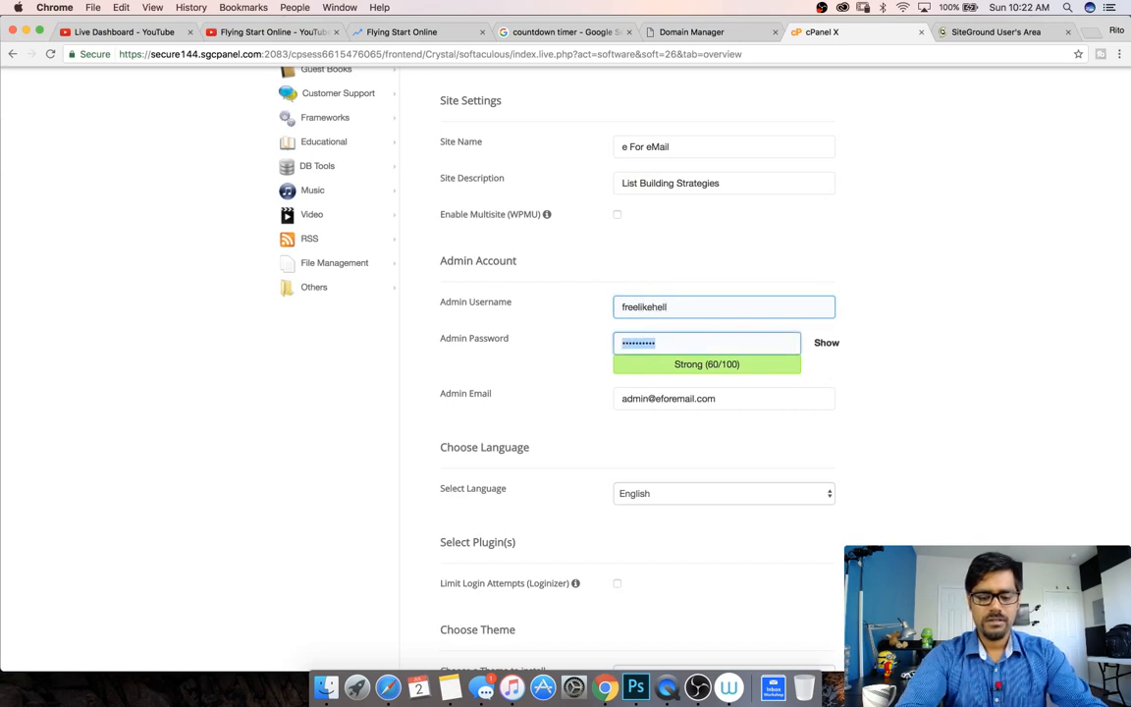
pyautogui.write('f••••')
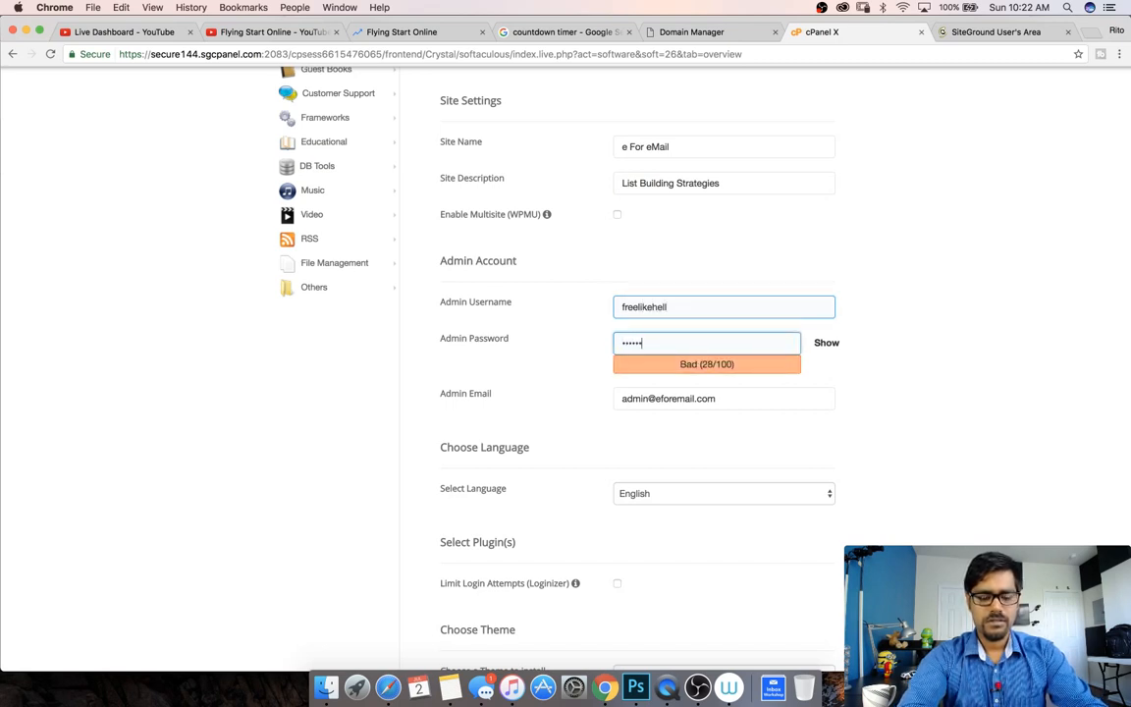
pyautogui.write('•')
pyautogui.scroll(-2, 589, 373)
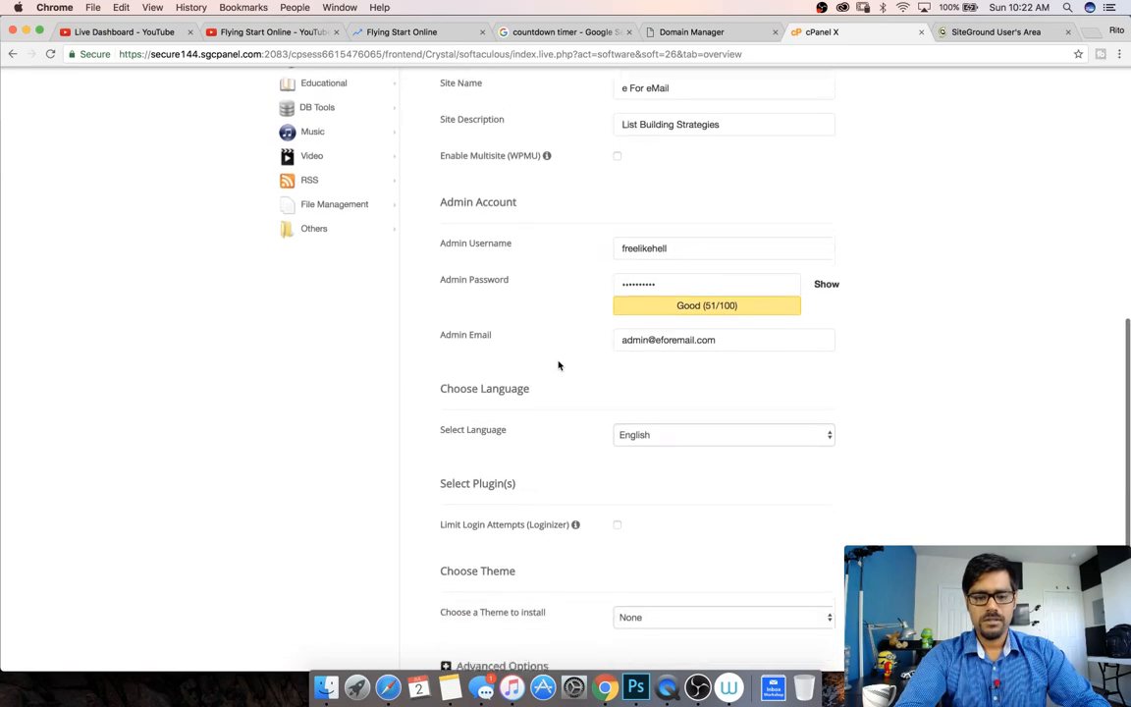
pyautogui.scroll(-2, 604, 383)
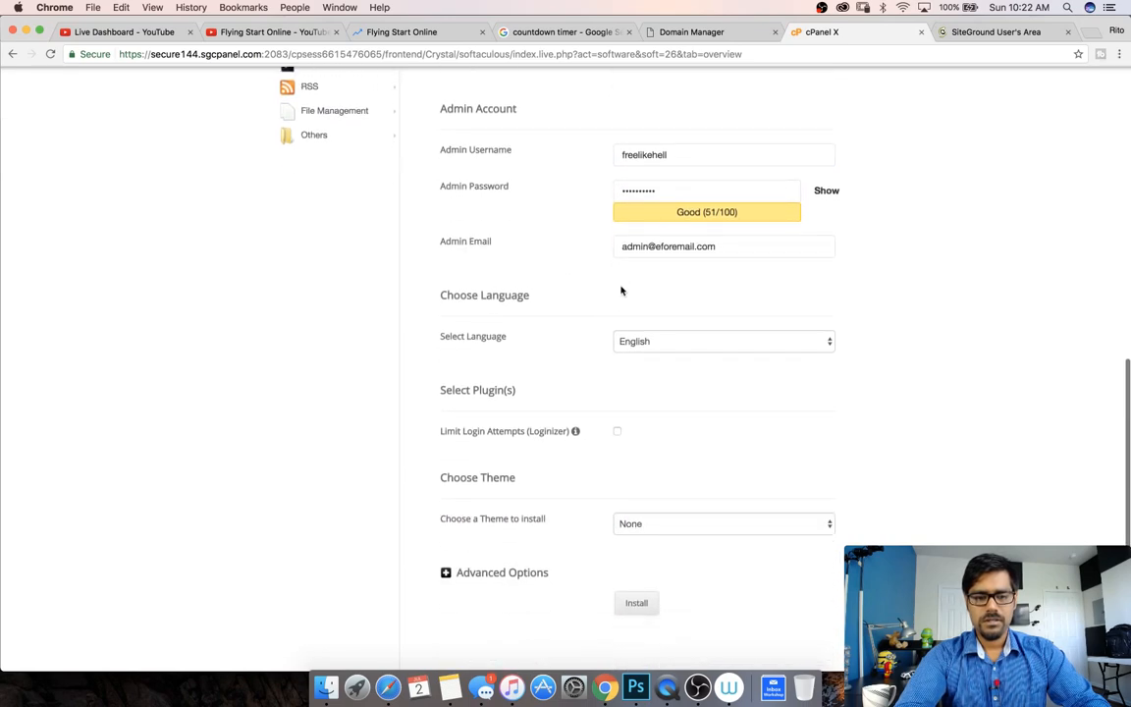
pyautogui.scroll(-3, 599, 366)
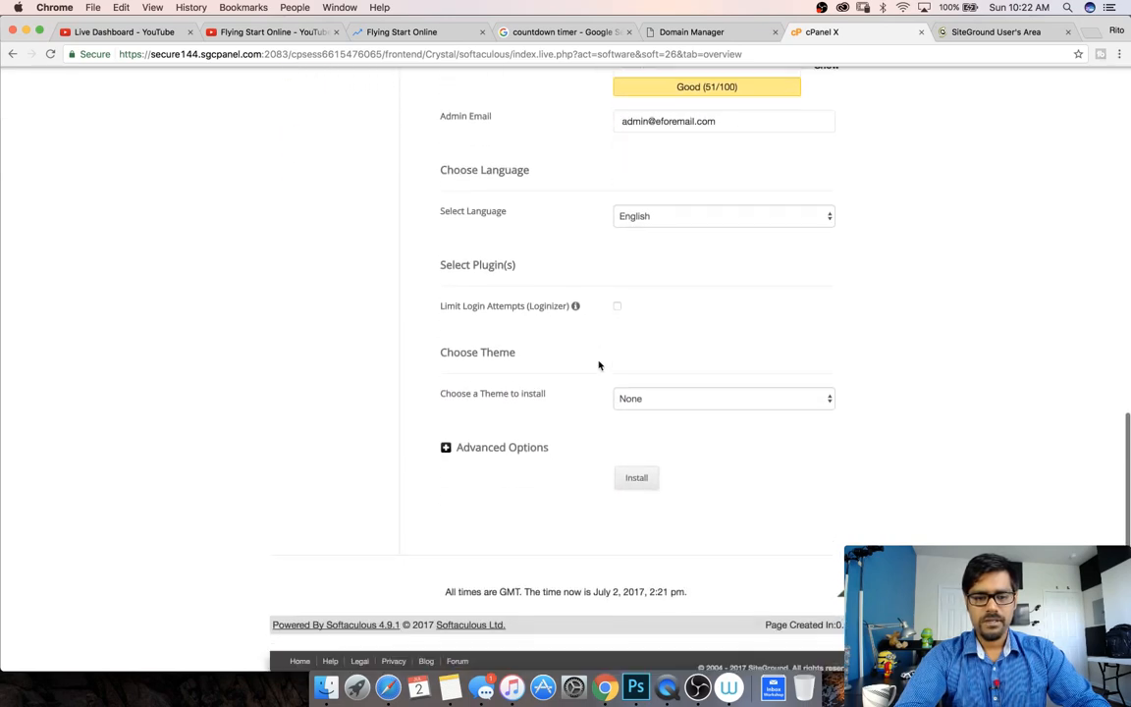
# Step: Install WordPress with the entered settings, checking the countdown timer and the live stream chat while the installation runs
pyautogui.click(630, 478)
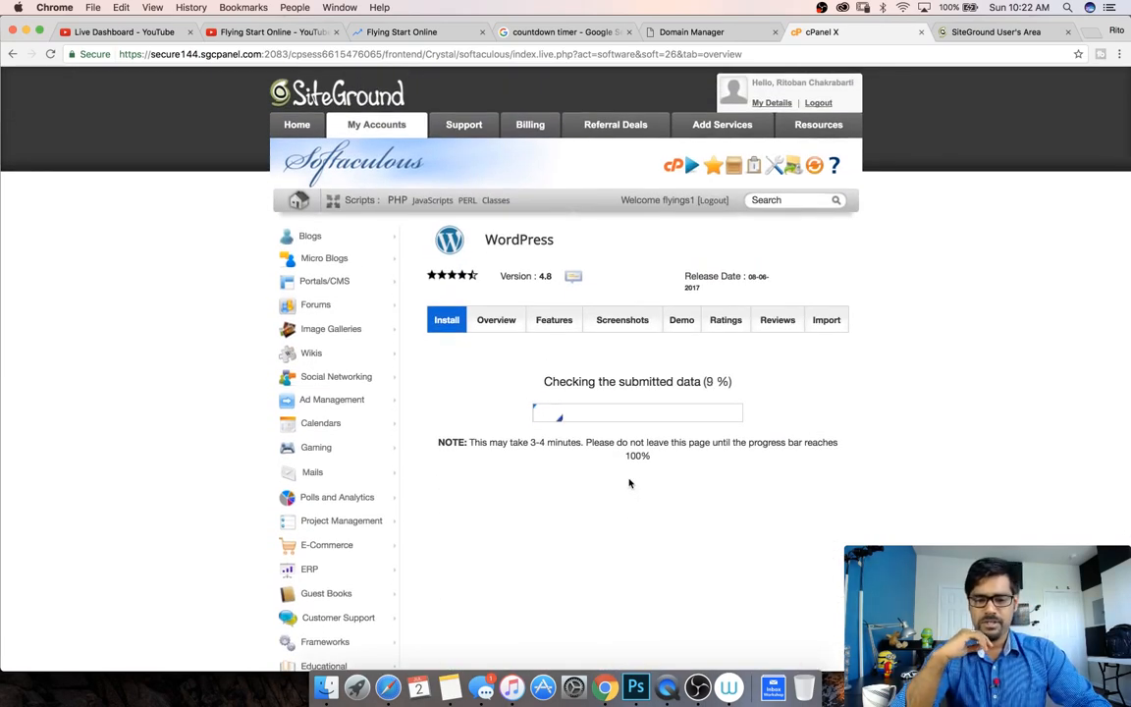
pyautogui.click(592, 34)
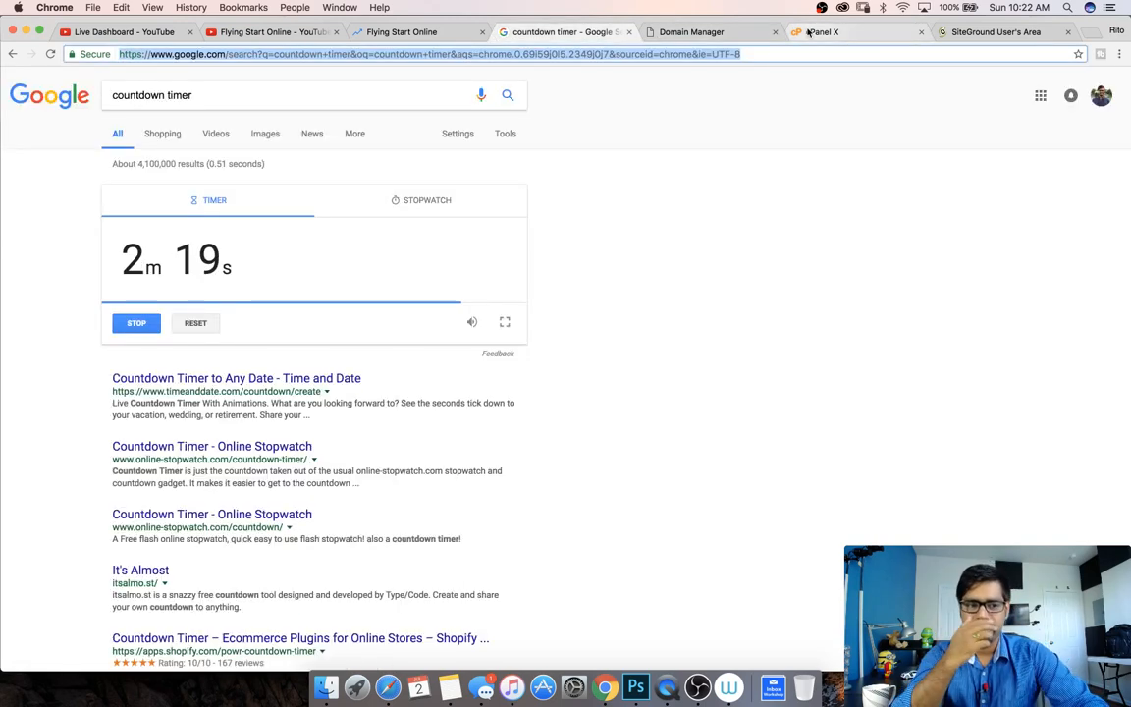
pyautogui.click(118, 31)
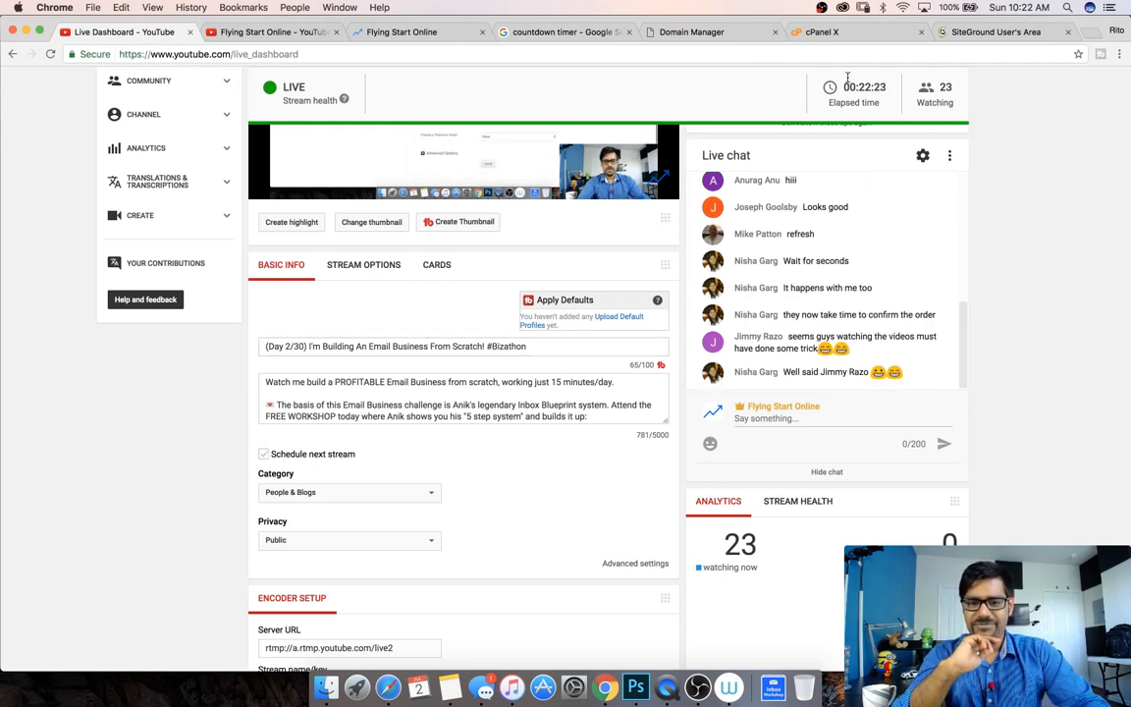
pyautogui.click(849, 39)
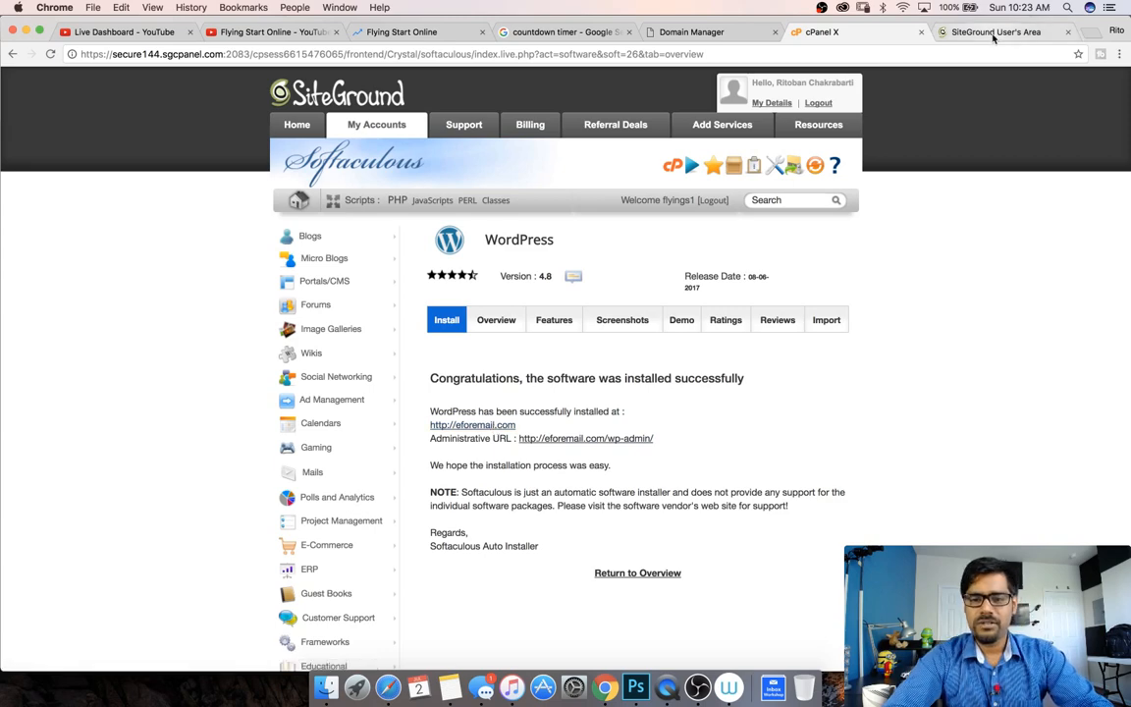
# Step: Open the new eforemail.com site and look through its default homepage content
pyautogui.click(466, 428)
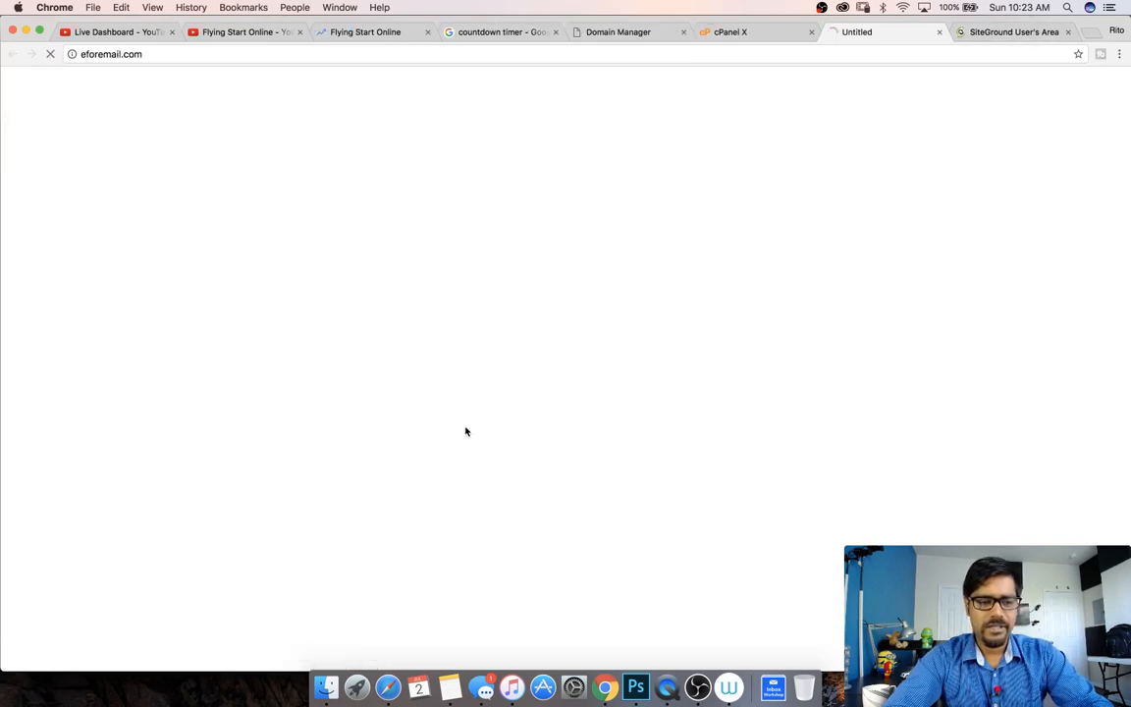
pyautogui.scroll(-10, 466, 431)
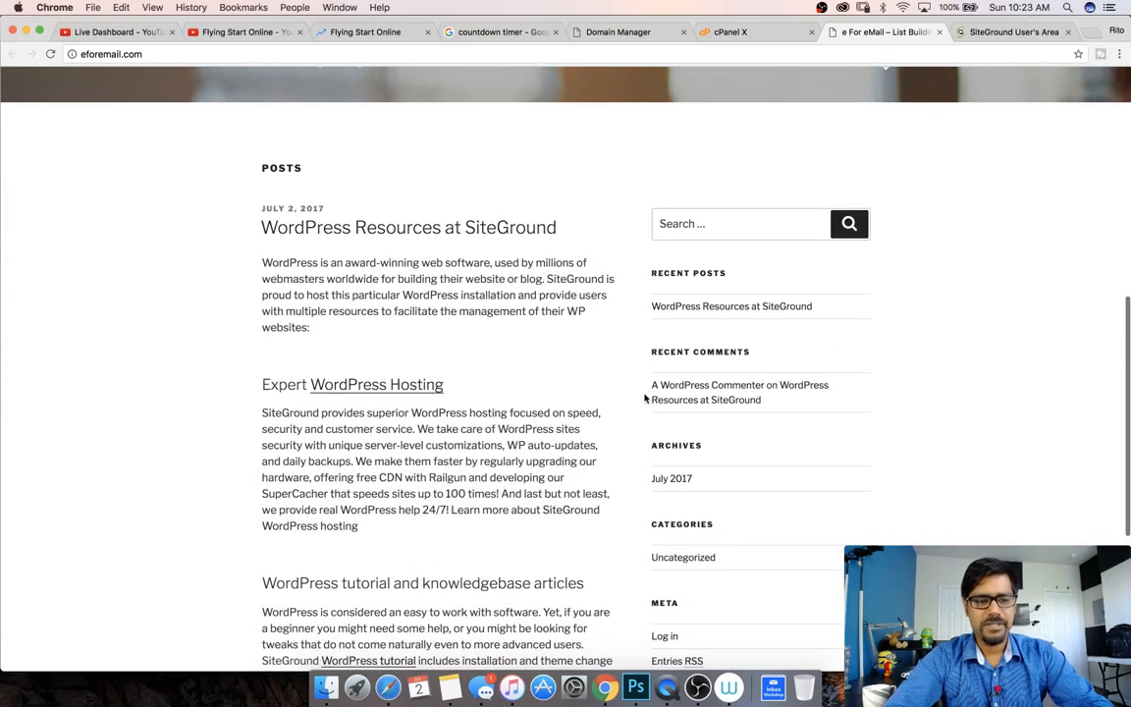
pyautogui.scroll(-5, 645, 397)
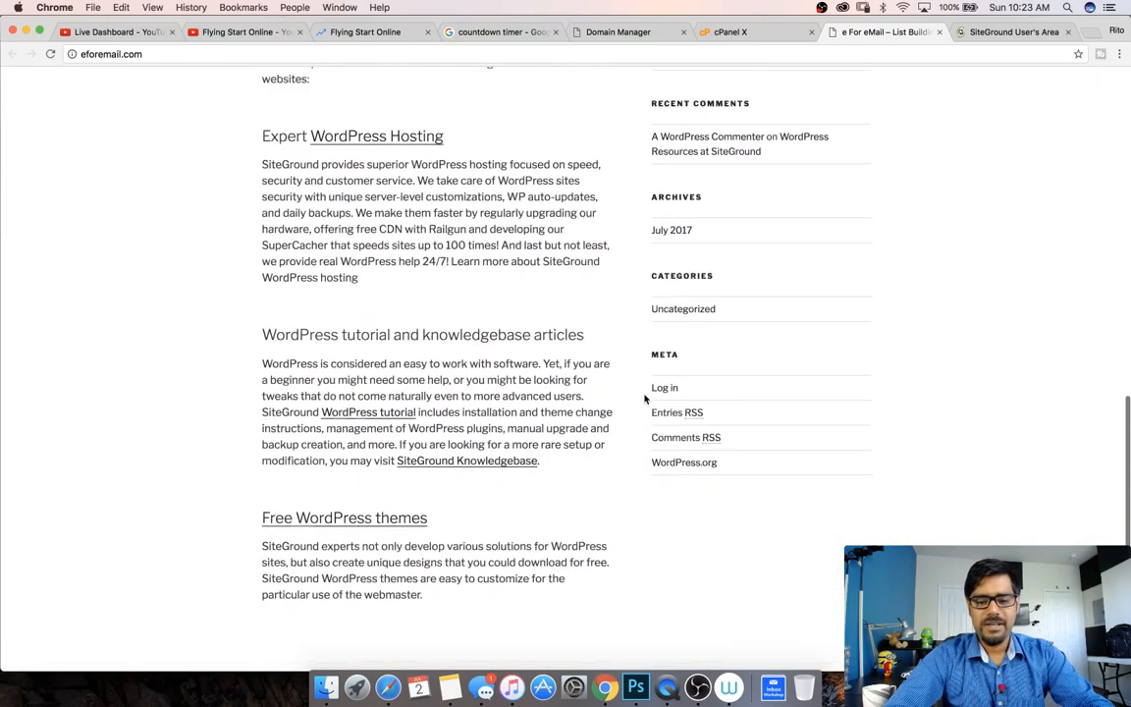
pyautogui.scroll(10, 645, 398)
# Step: Go to the WordPress login page at eforemail.com/wp-admin
pyautogui.click(501, 53)
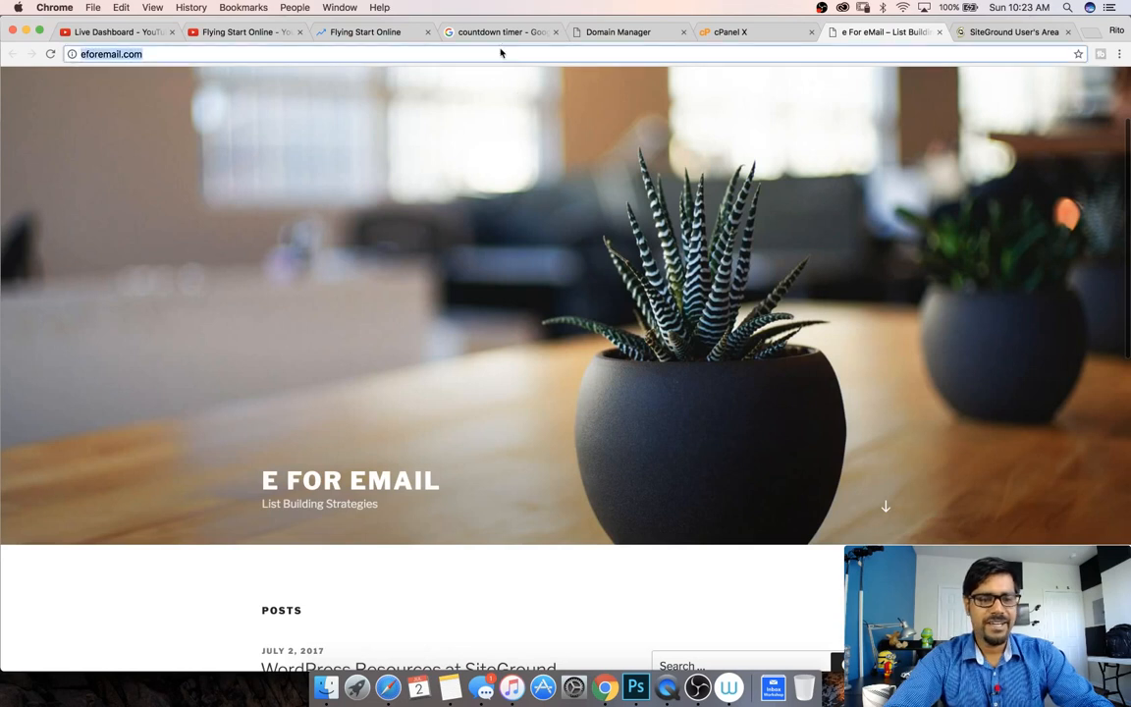
pyautogui.press('Right')
pyautogui.write('/wp-admin')
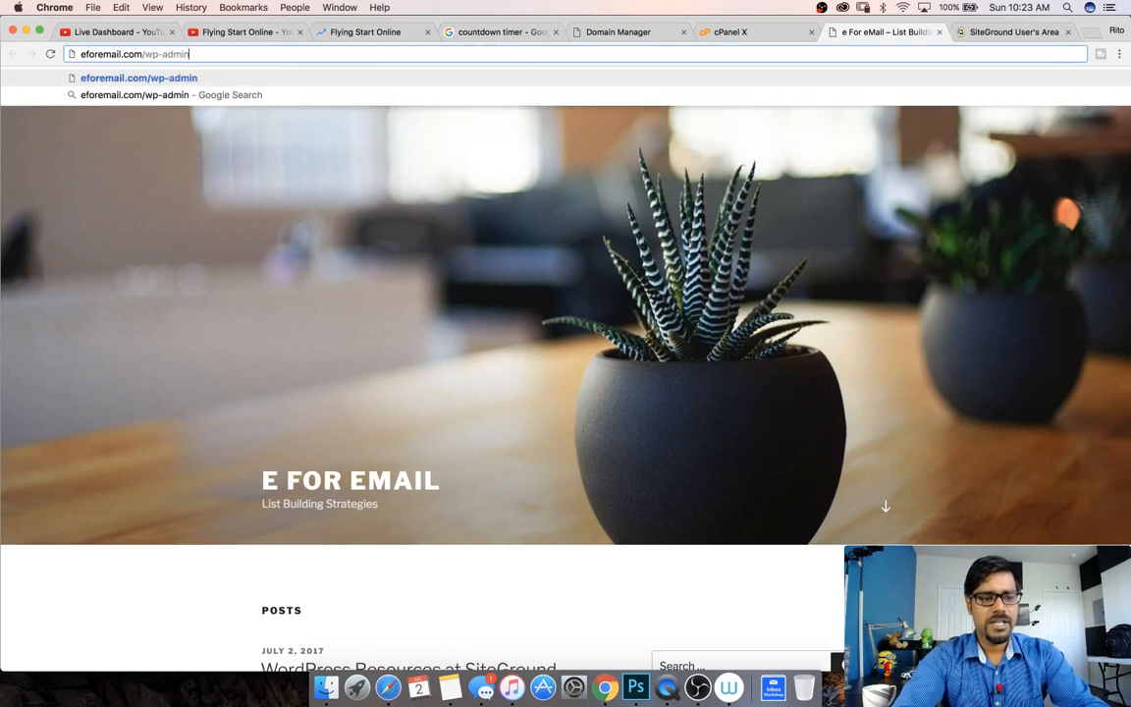
pyautogui.press('Return')
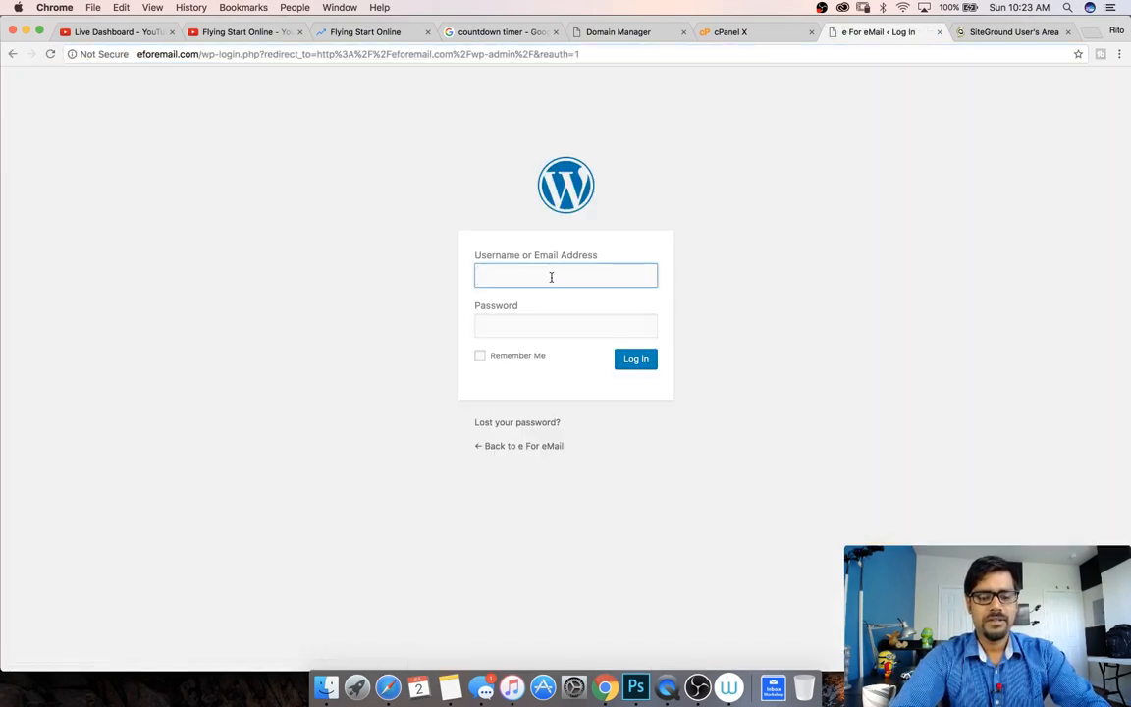
# Step: Log in to WordPress with the username freelikehell and the admin password, and let the browser save the login
pyautogui.write('freelikeje')
pyautogui.press('BackSpace')
pyautogui.press('BackSpace')
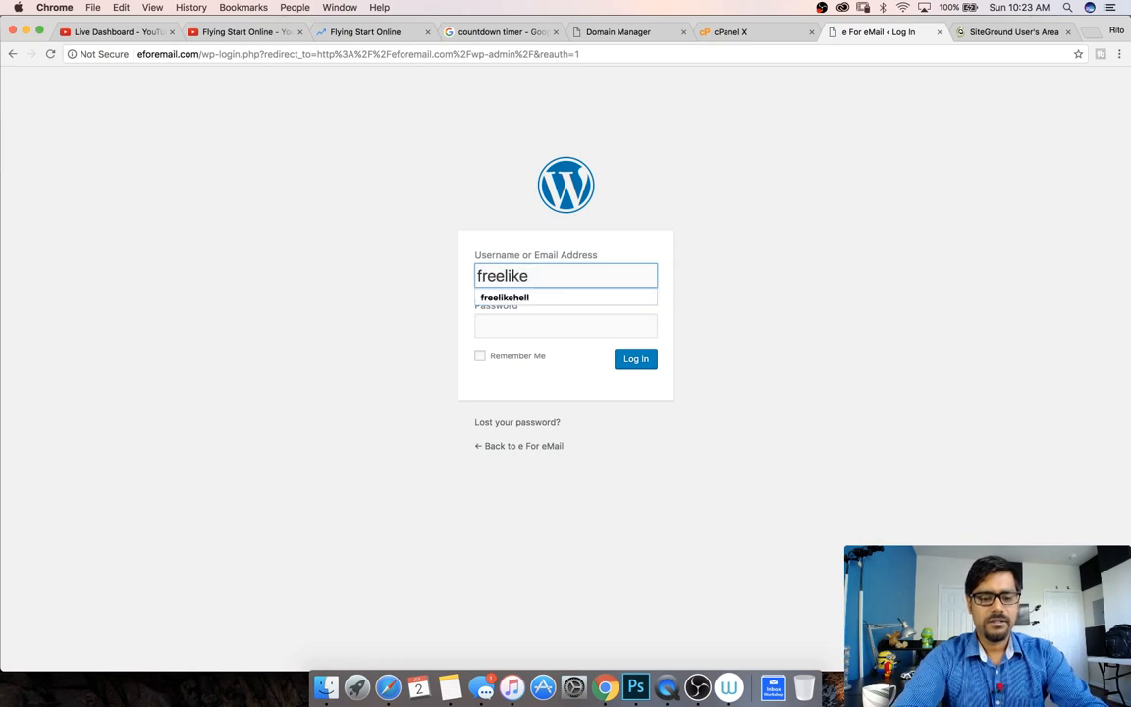
pyautogui.write('hell')
pyautogui.press('Tab')
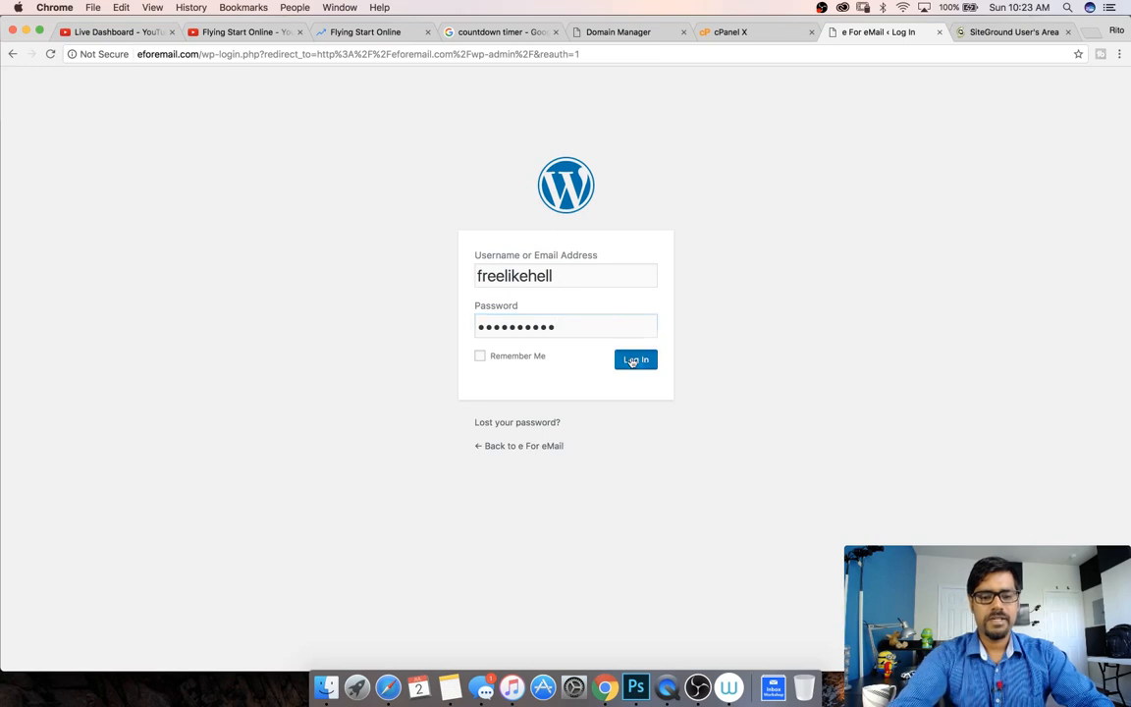
pyautogui.click(633, 359)
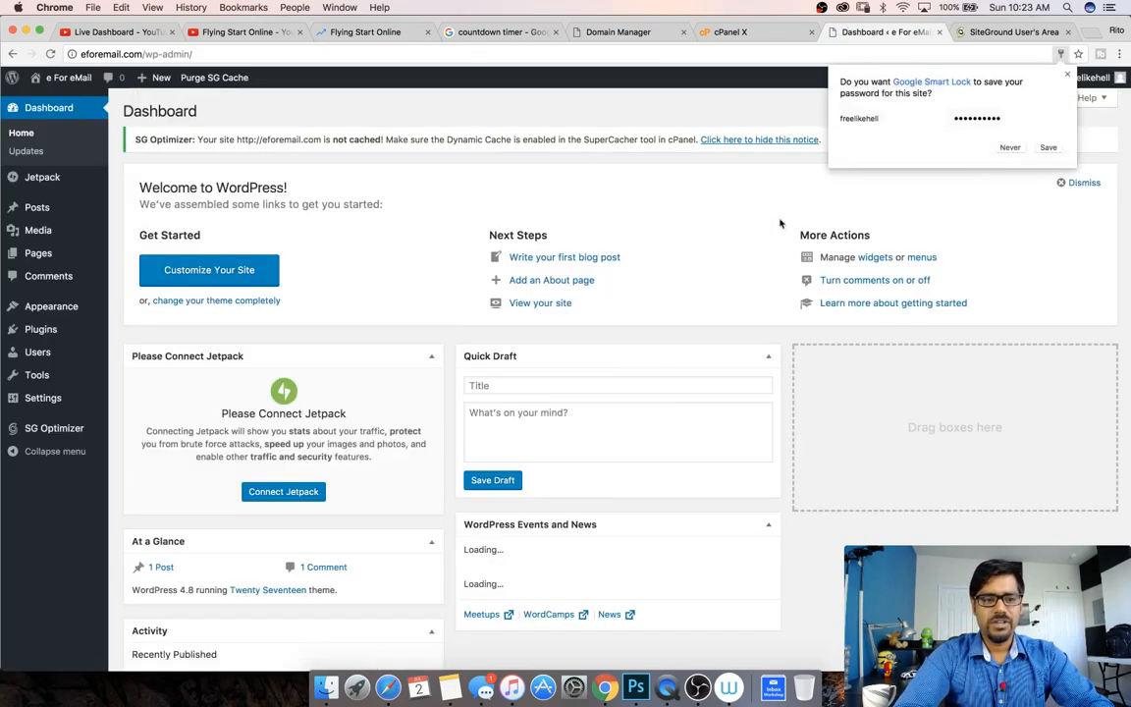
pyautogui.click(1046, 147)
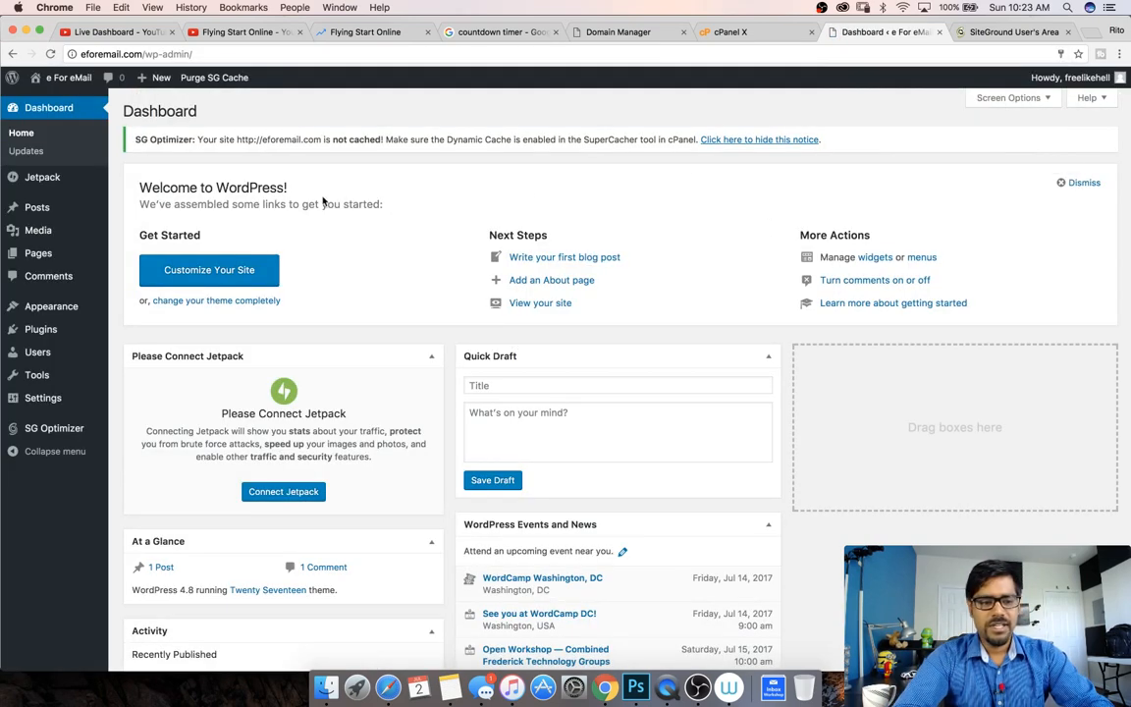
# Step: View the site's list of pages, search the plugins available to add for "privacy", and check the countdown timer
pyautogui.moveTo(42, 252)
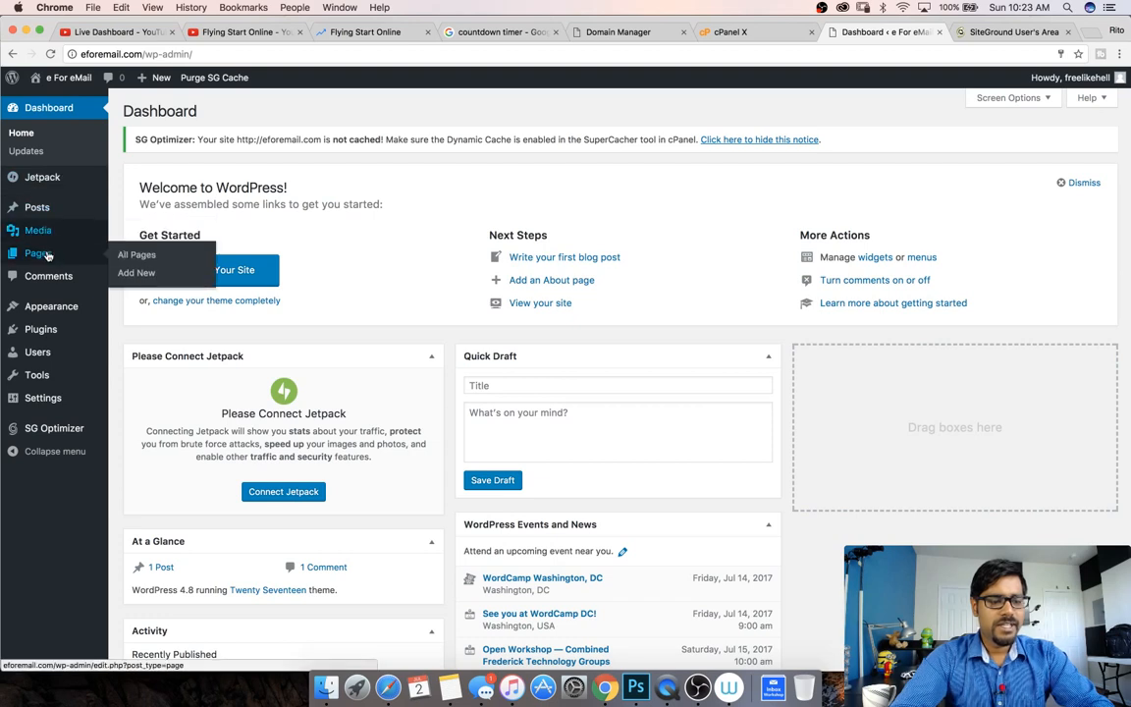
pyautogui.click(135, 255)
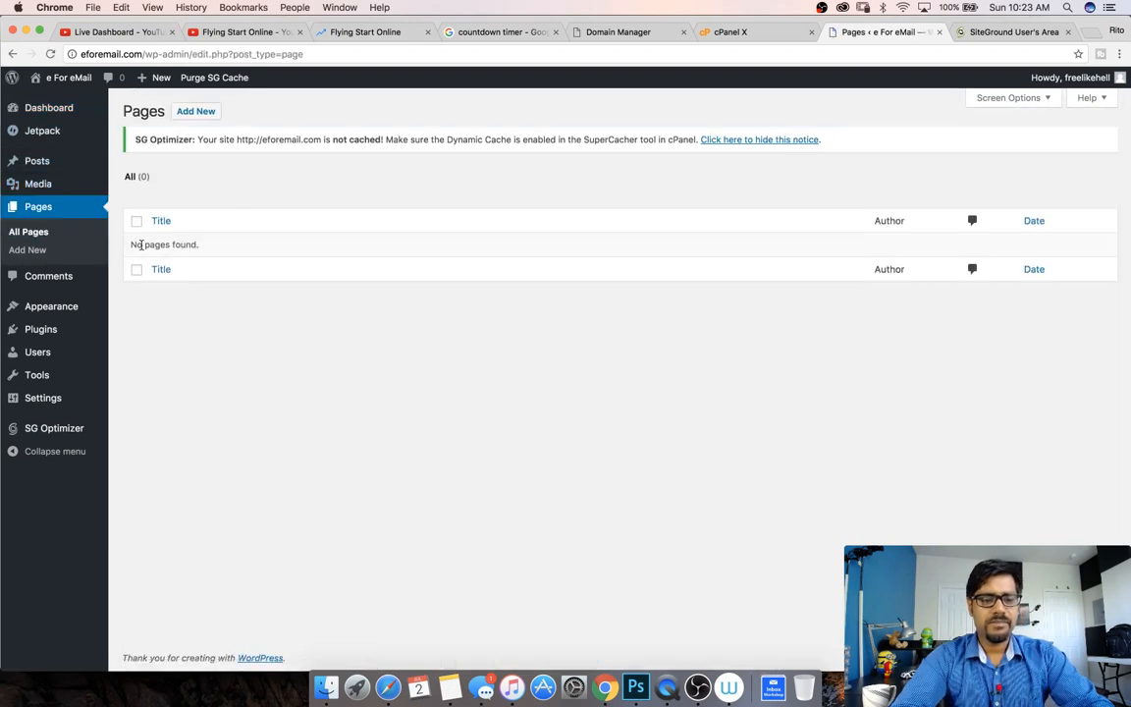
pyautogui.moveTo(30, 306)
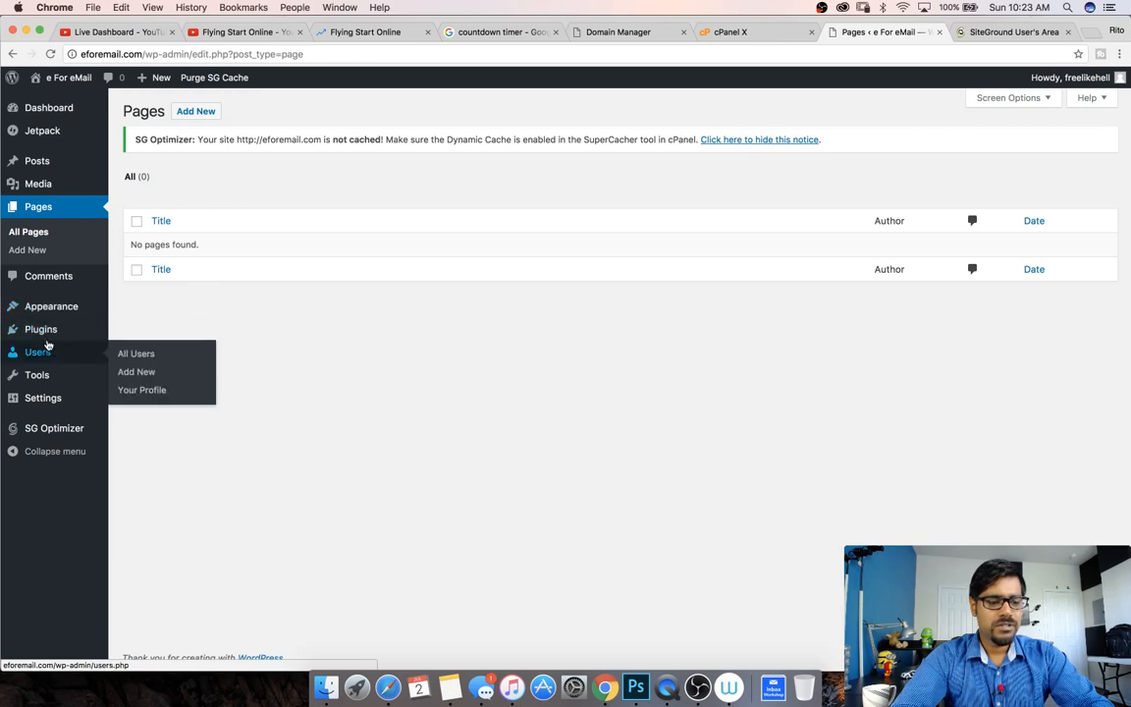
pyautogui.moveTo(91, 330)
pyautogui.click(139, 350)
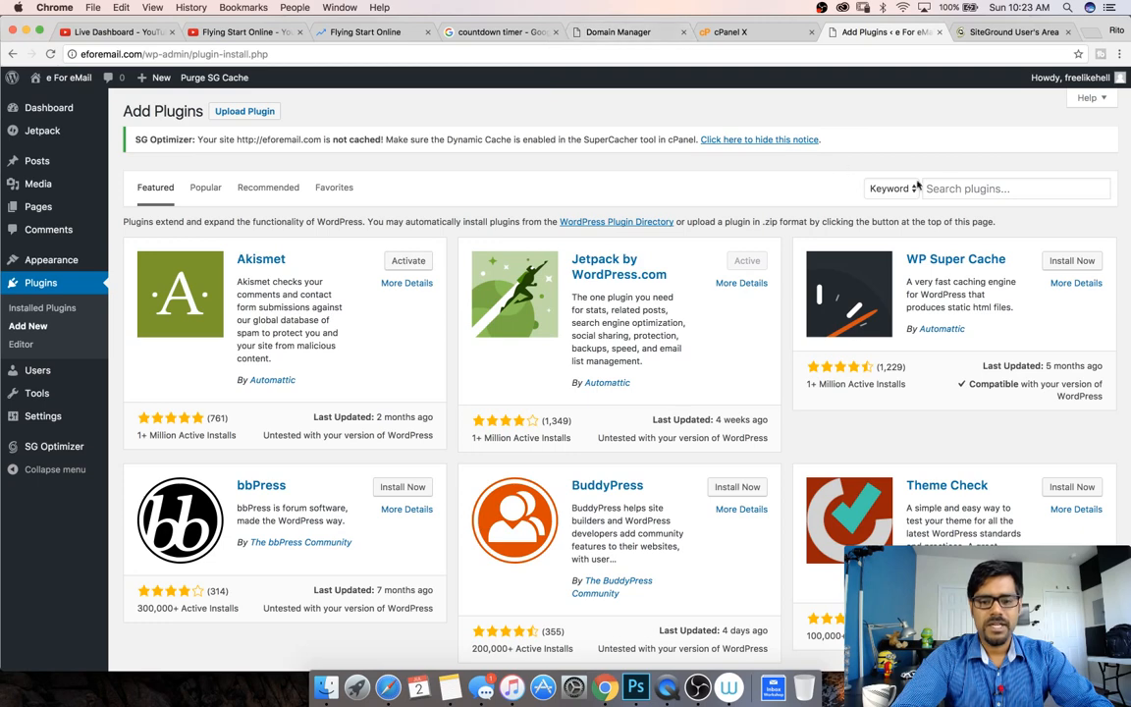
pyautogui.click(943, 189)
pyautogui.write('privacy')
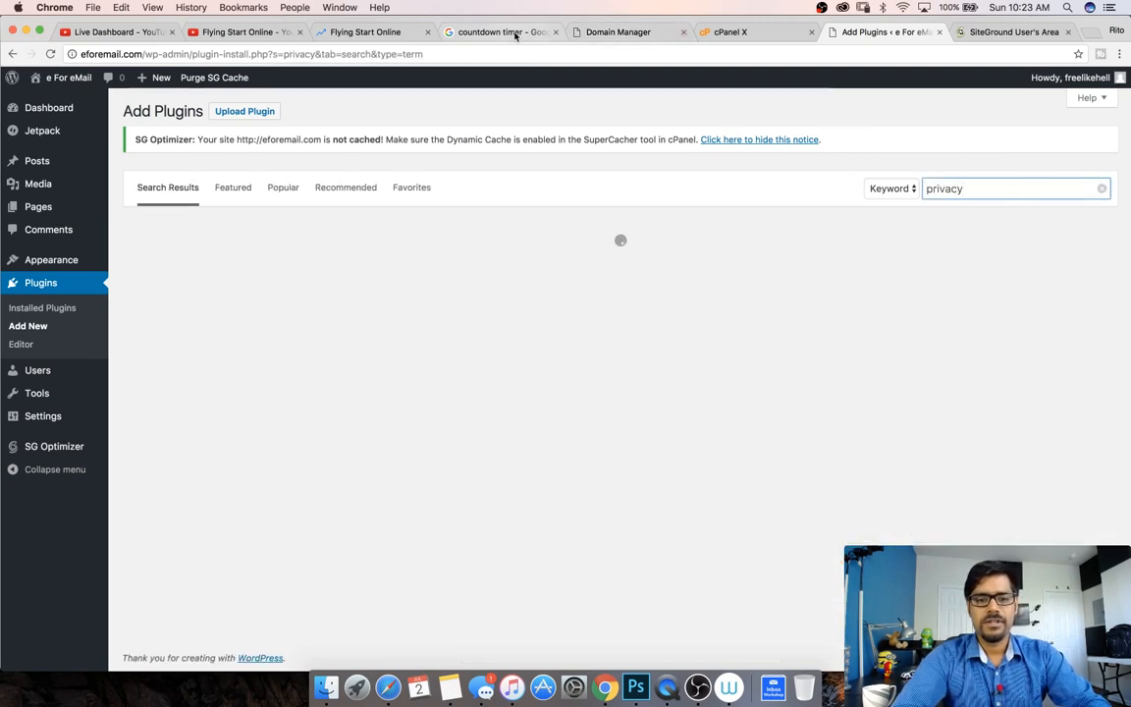
pyautogui.click(510, 35)
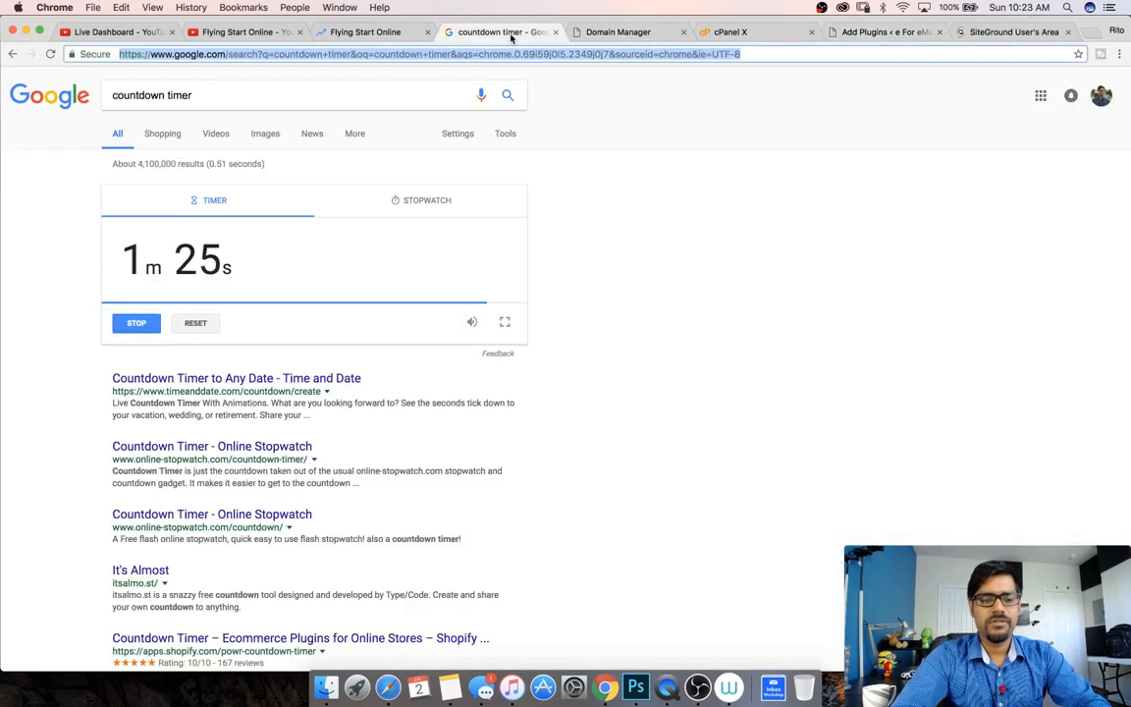
pyautogui.click(857, 31)
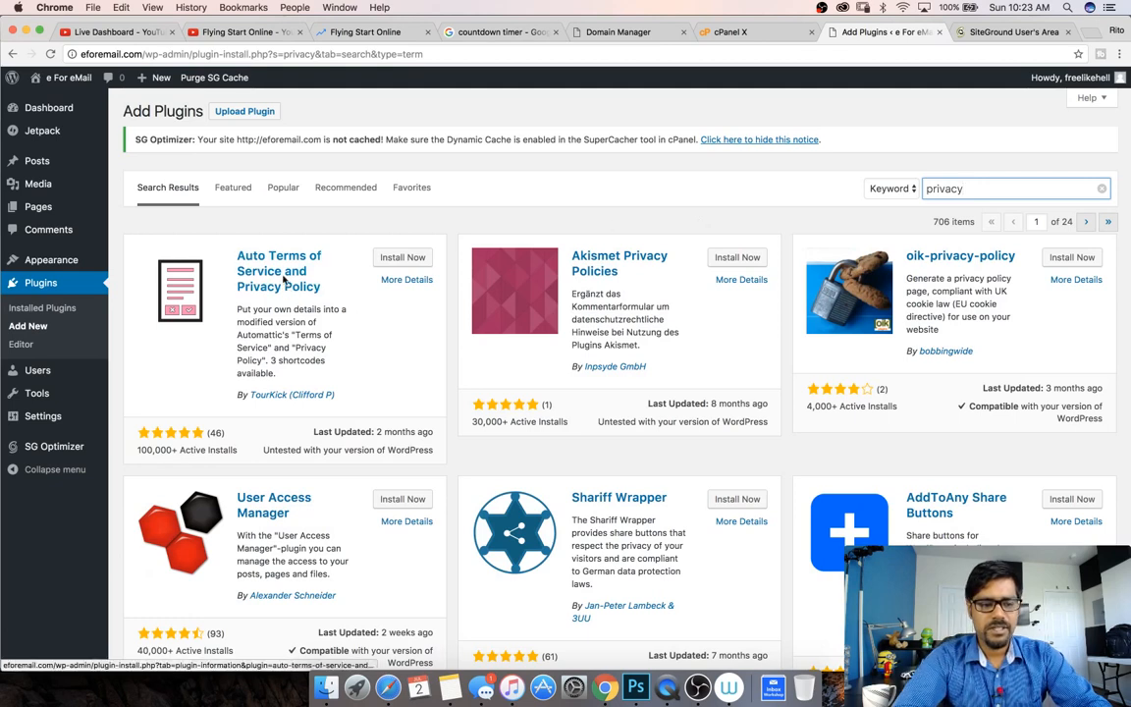
# Step: Install and activate the Auto Terms of Service and Privacy Policy plugin, allowing its data sharing
pyautogui.click(399, 261)
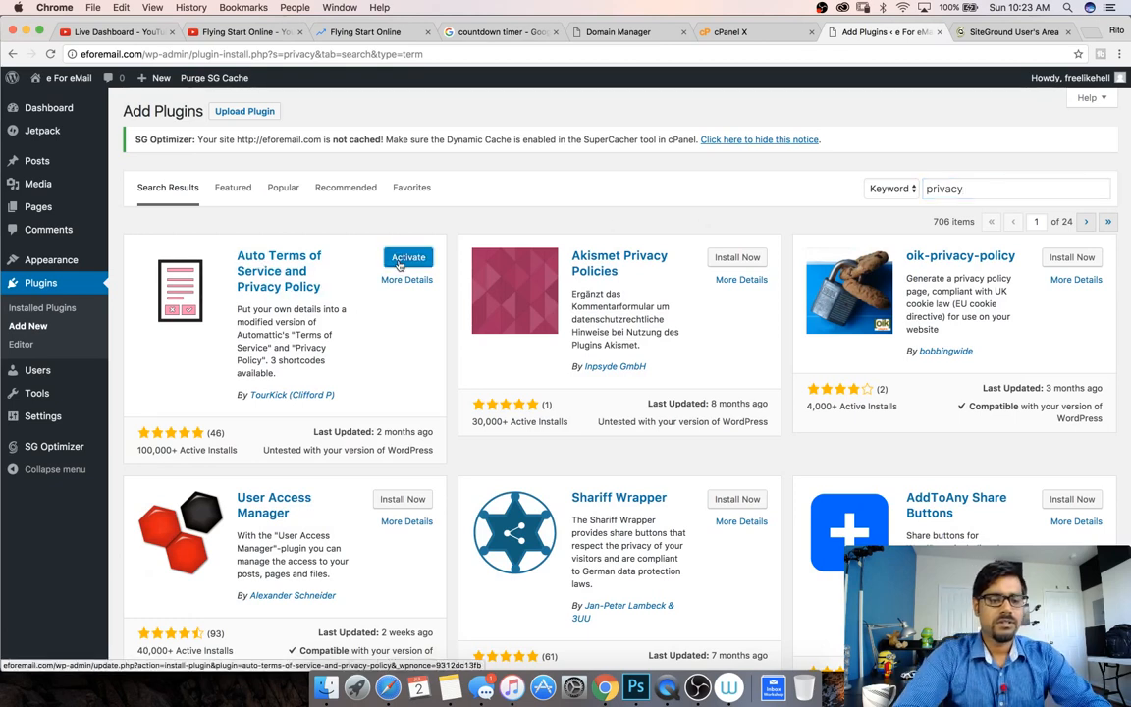
pyautogui.click(401, 265)
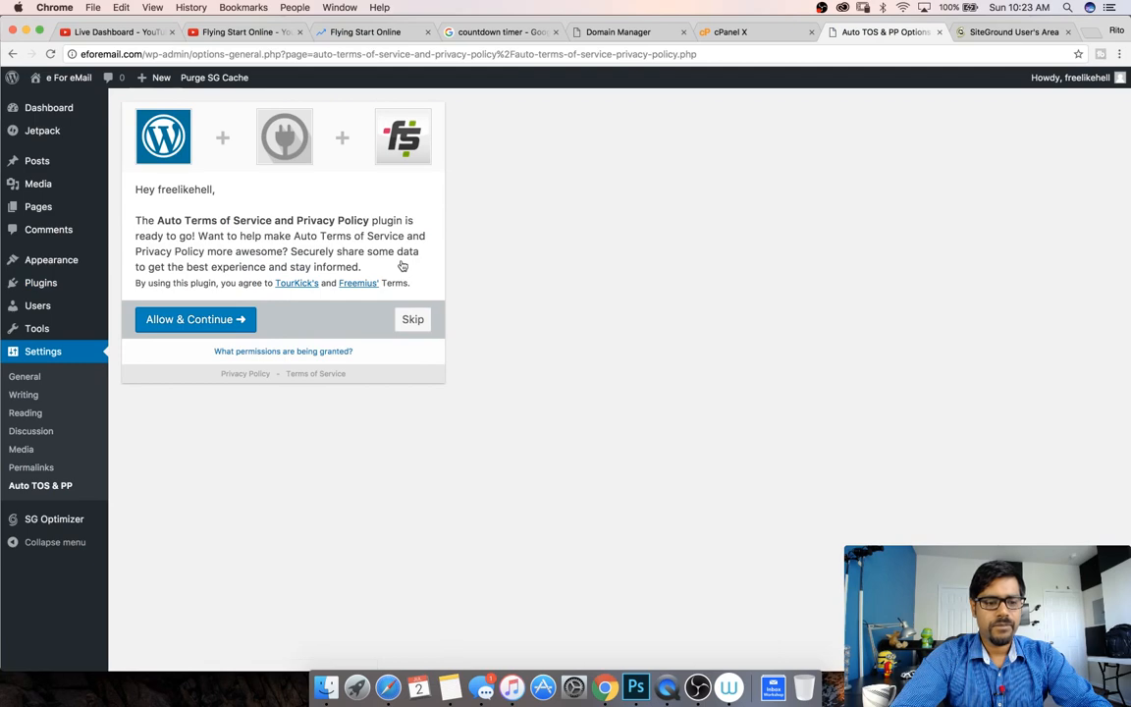
pyautogui.click(193, 323)
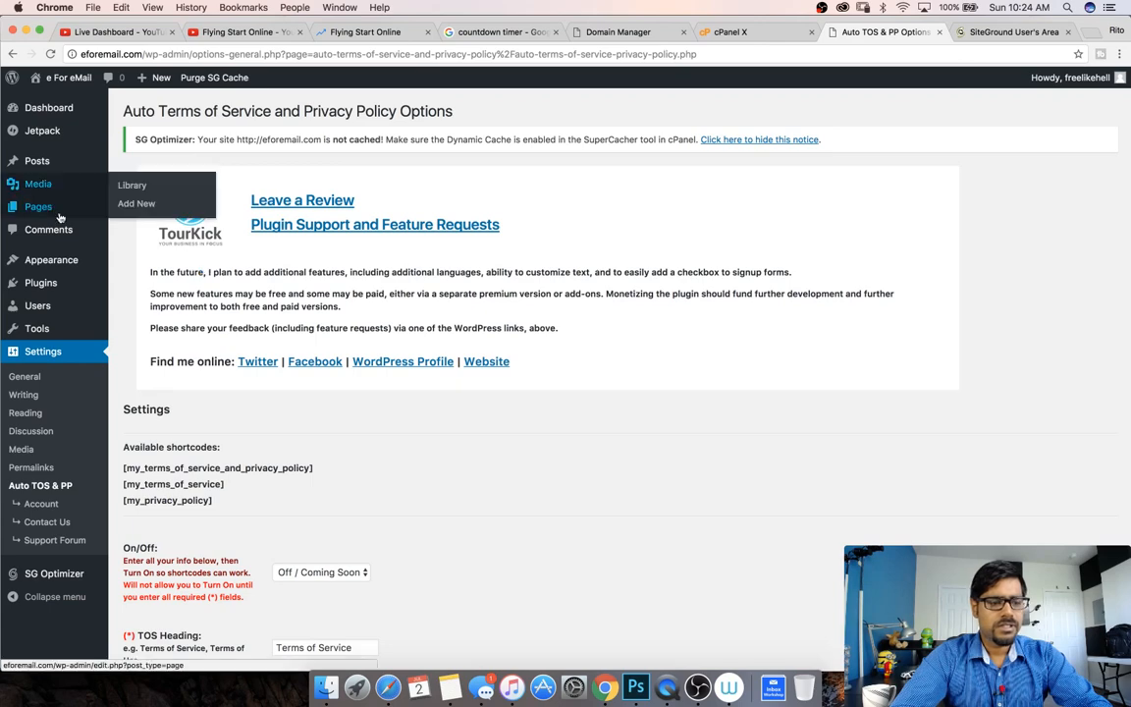
# Step: Set the Full Name in the plugin's terms and privacy options to "MarkAce Marketing Pvt. Ltd."
pyautogui.moveTo(63, 280)
pyautogui.scroll(-5, 211, 448)
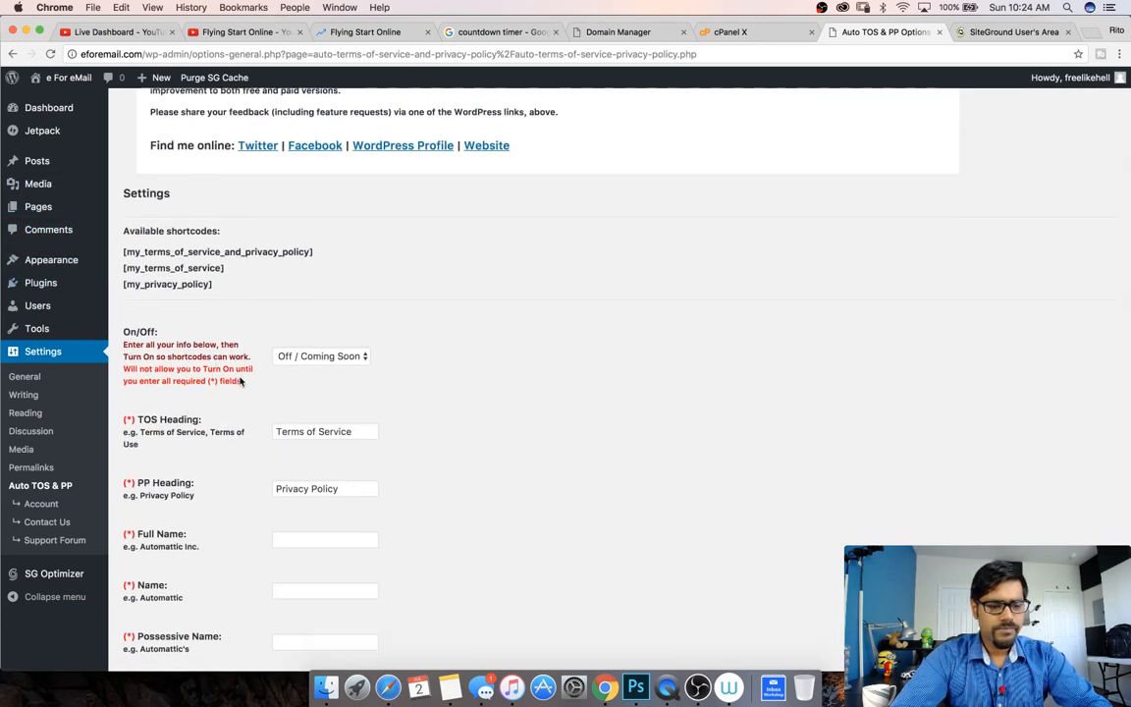
pyautogui.scroll(-3, 235, 378)
pyautogui.click(300, 389)
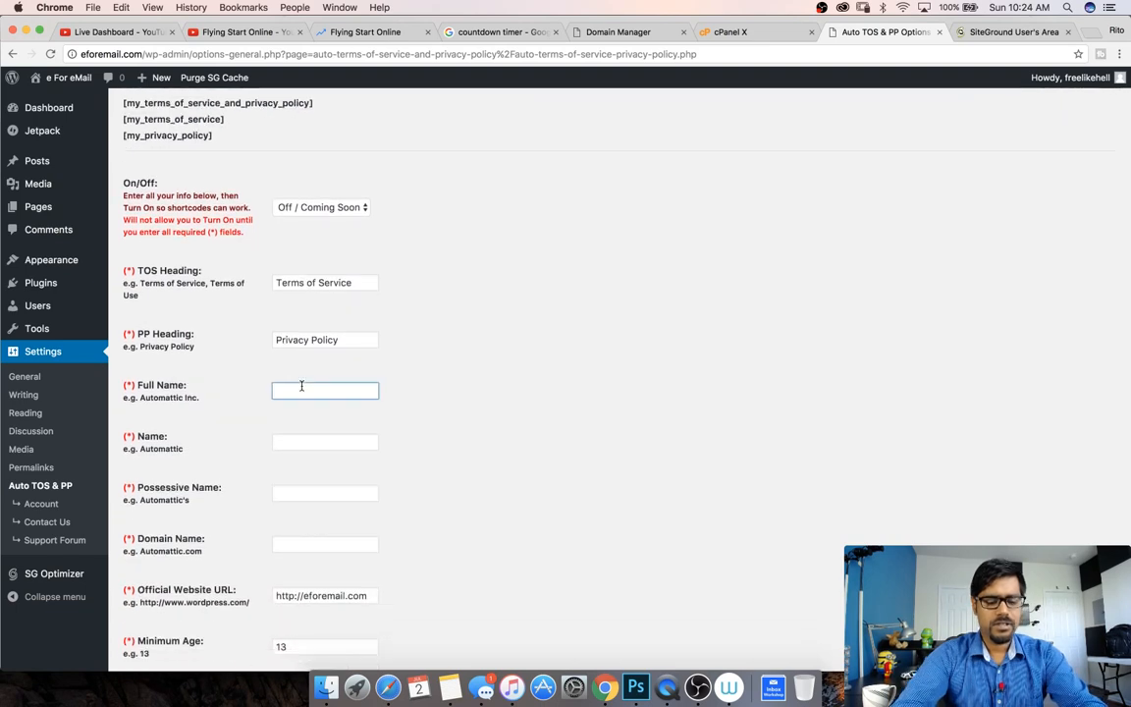
pyautogui.write('Markace Mae')
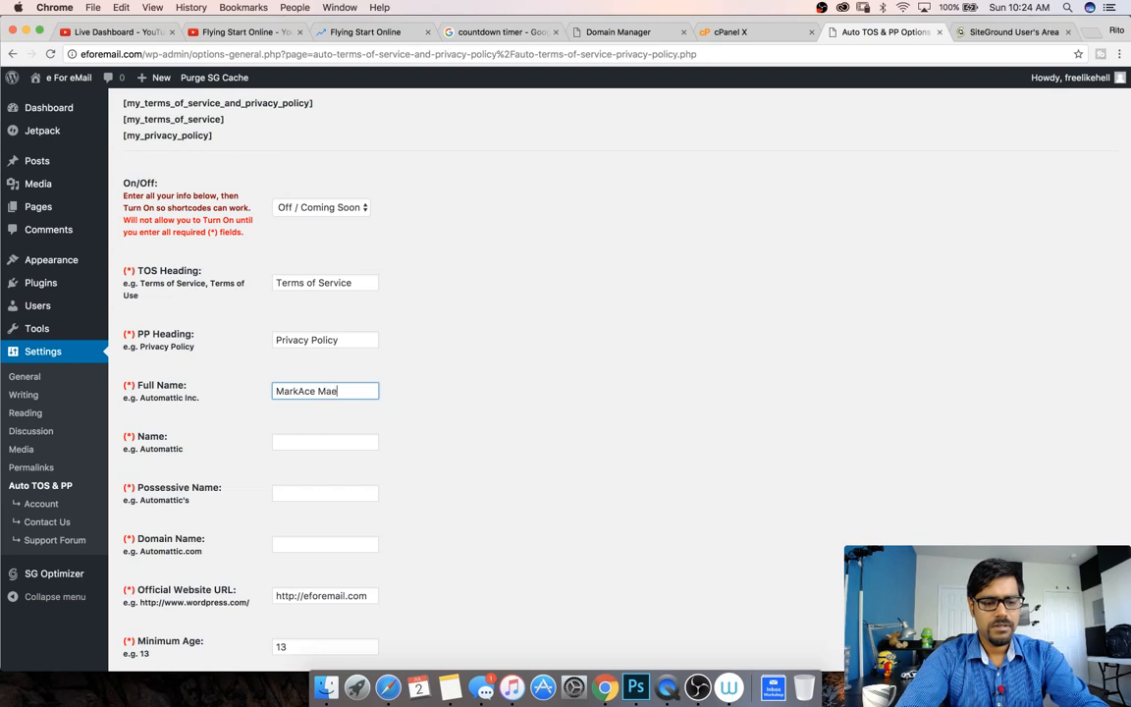
pyautogui.press('BackSpace')
pyautogui.write('rketing P')
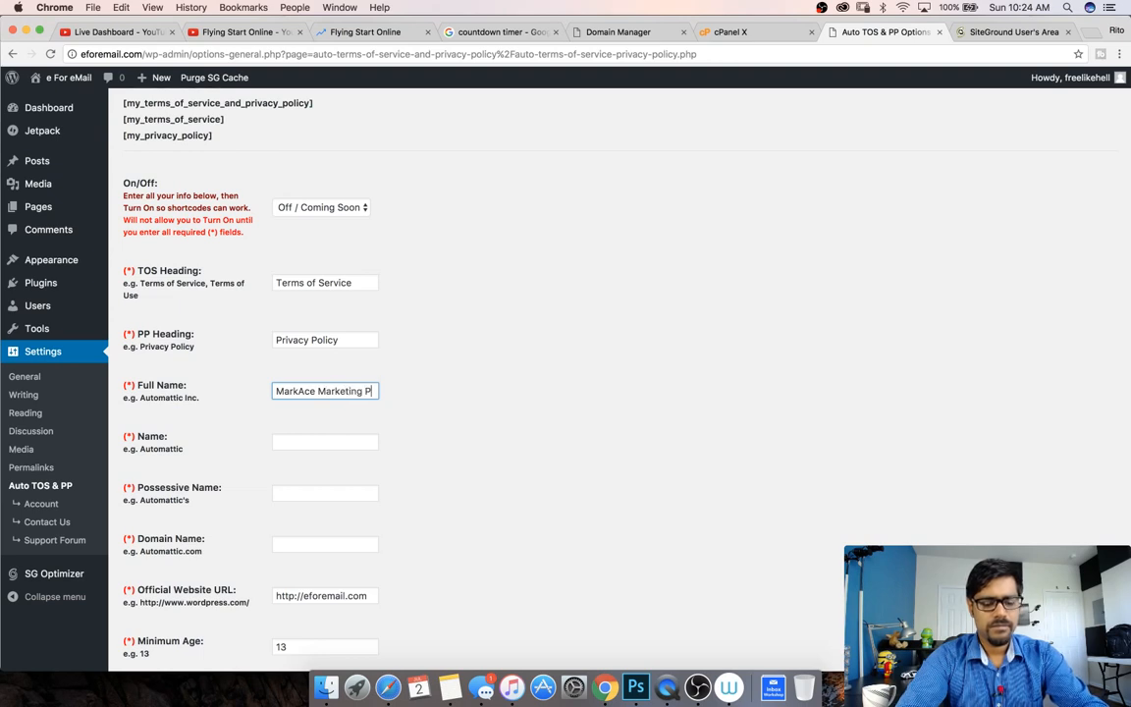
pyautogui.write('vt. L')
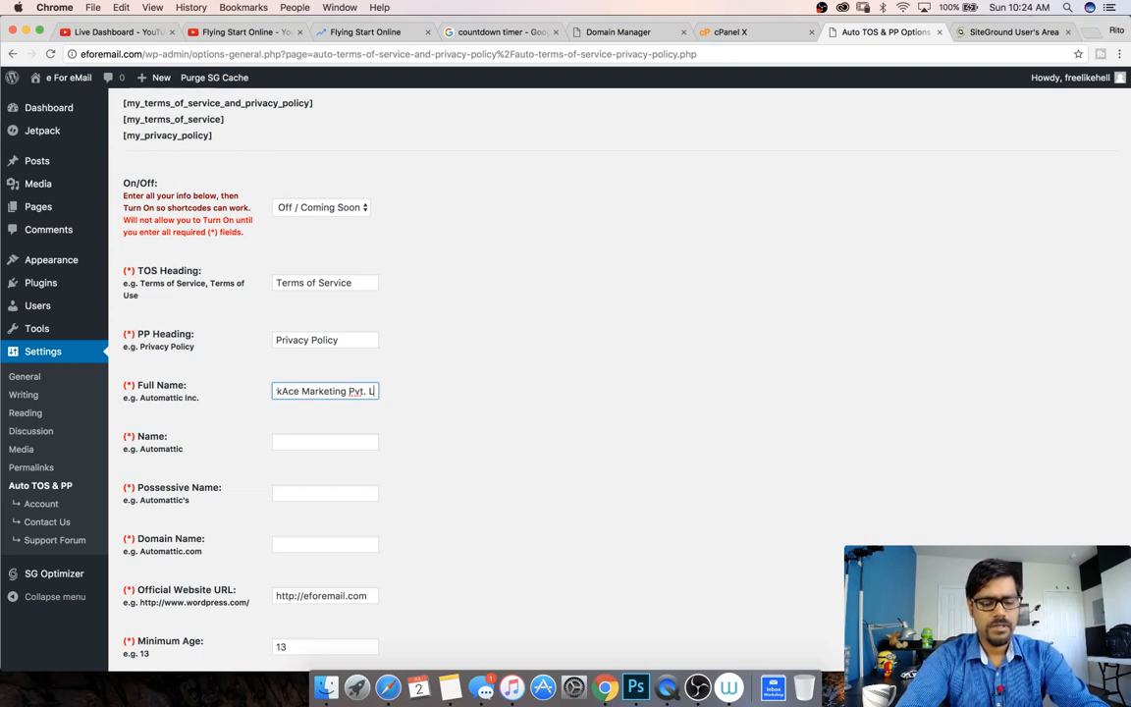
pyautogui.write('td.')
pyautogui.press('Tab')
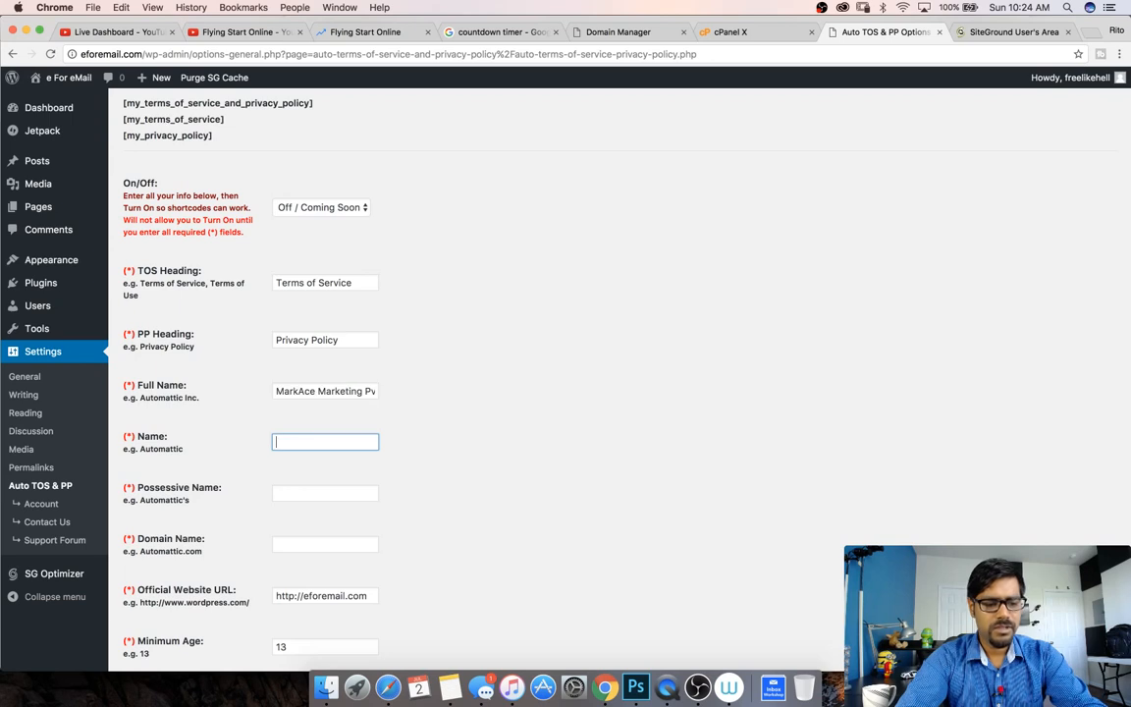
# Step: Set the plugin's Name to "MarkAce" and its Possessive Name to "MarkAce's"
pyautogui.write('Ma')
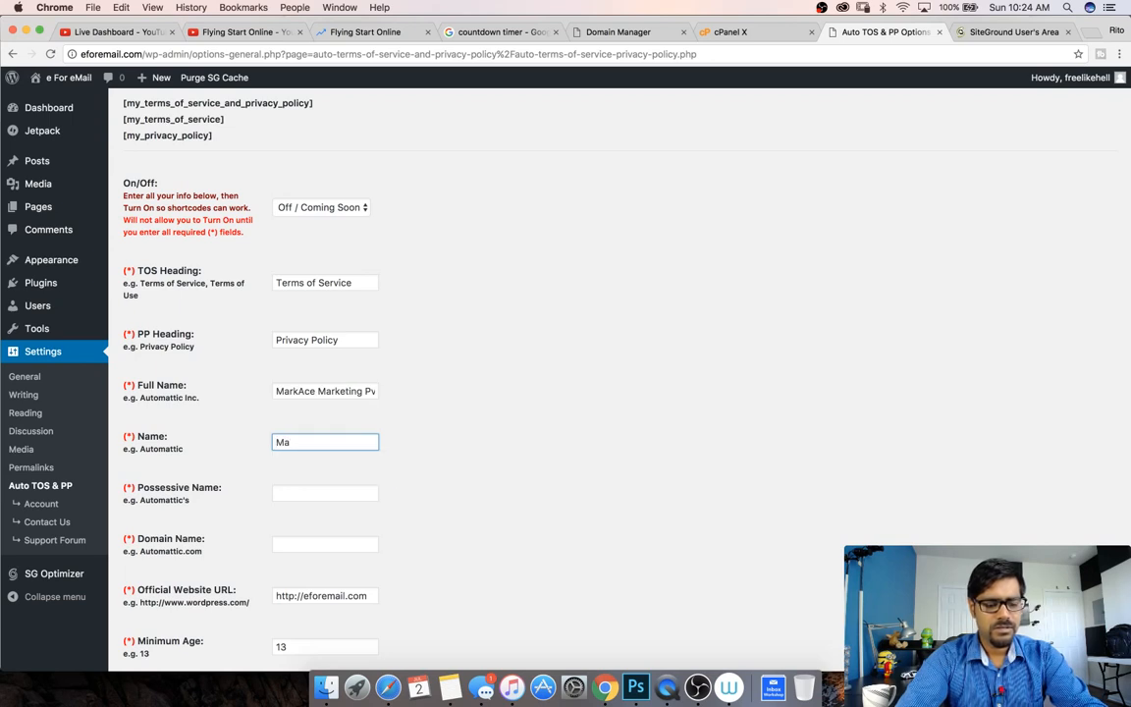
pyautogui.write('rkAce')
pyautogui.press('Tab')
pyautogui.write('Ma')
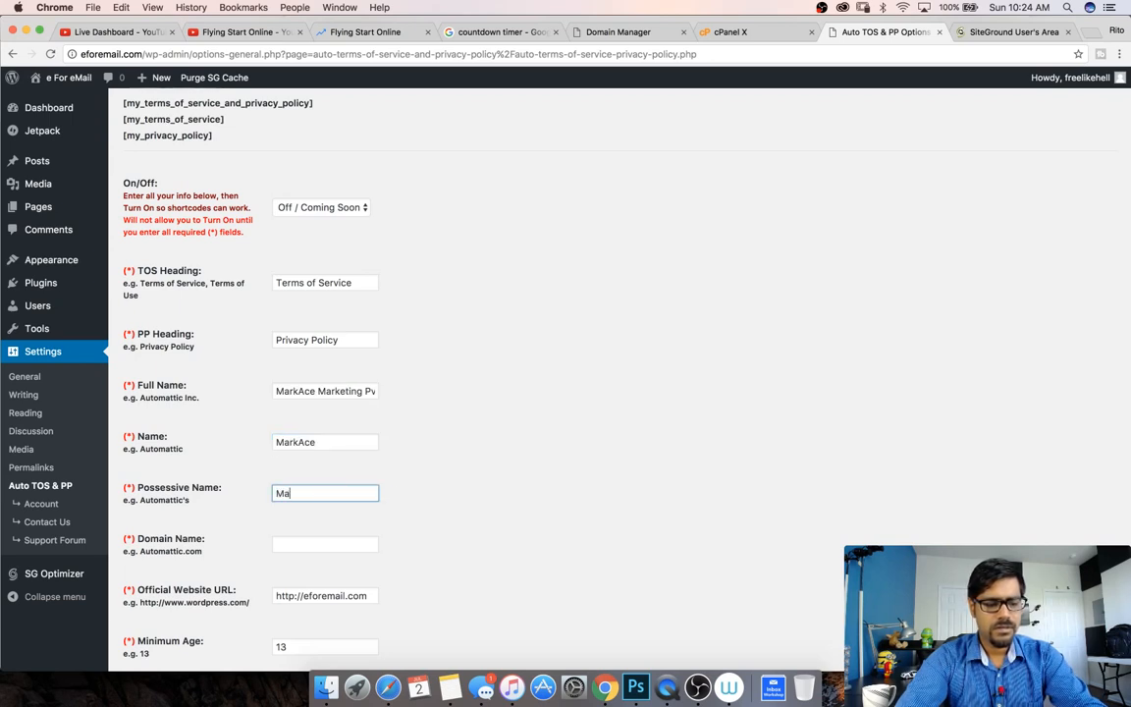
pyautogui.write("rkAce's")
pyautogui.press('Tab')
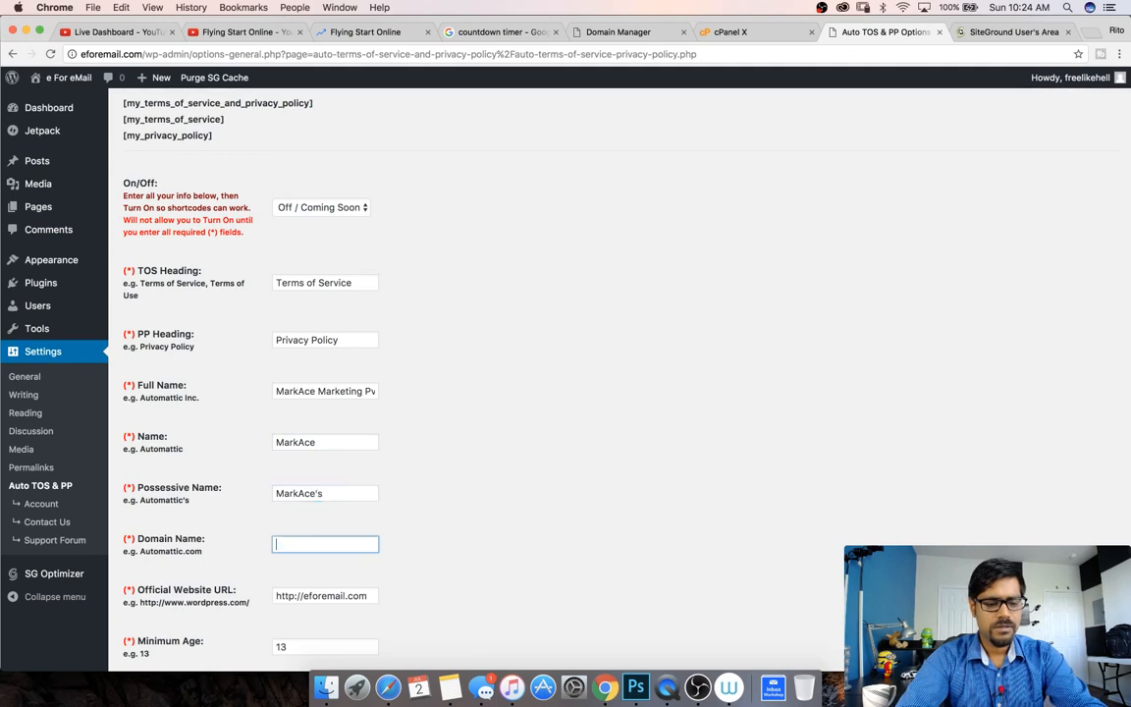
# Step: Set the plugin's Domain Name to eforemail.com and review the remaining required fields
pyautogui.scroll(-1, 318, 496)
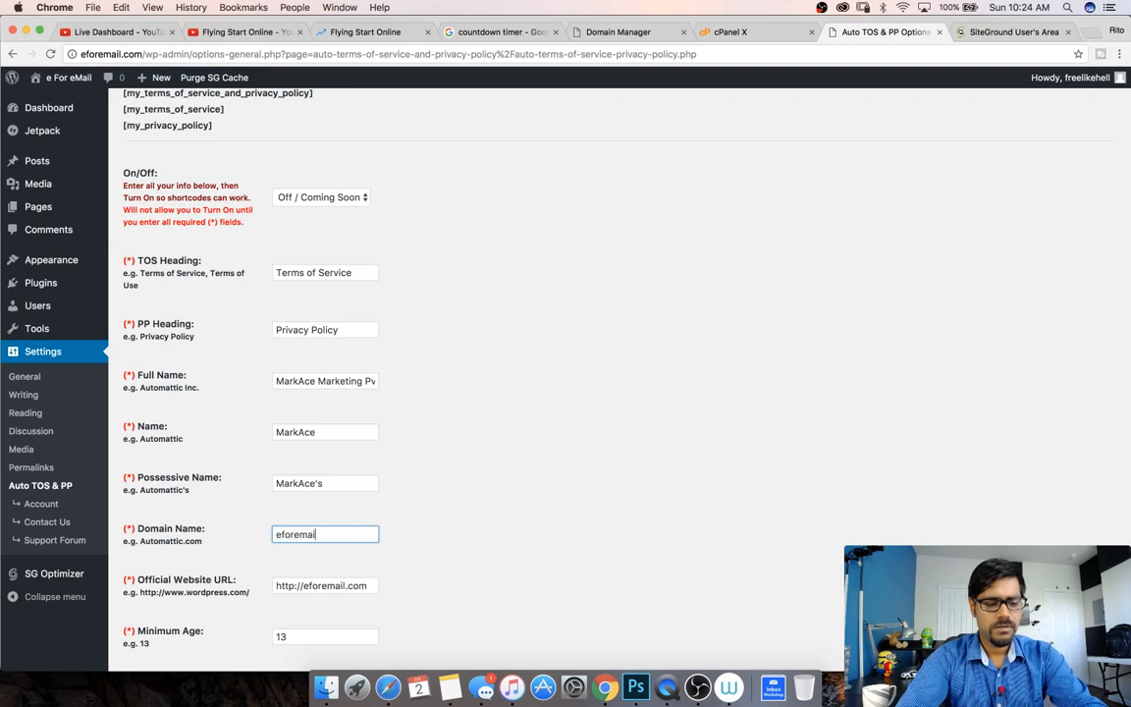
pyautogui.write('eforemail.com')
pyautogui.scroll(-5, 273, 530)
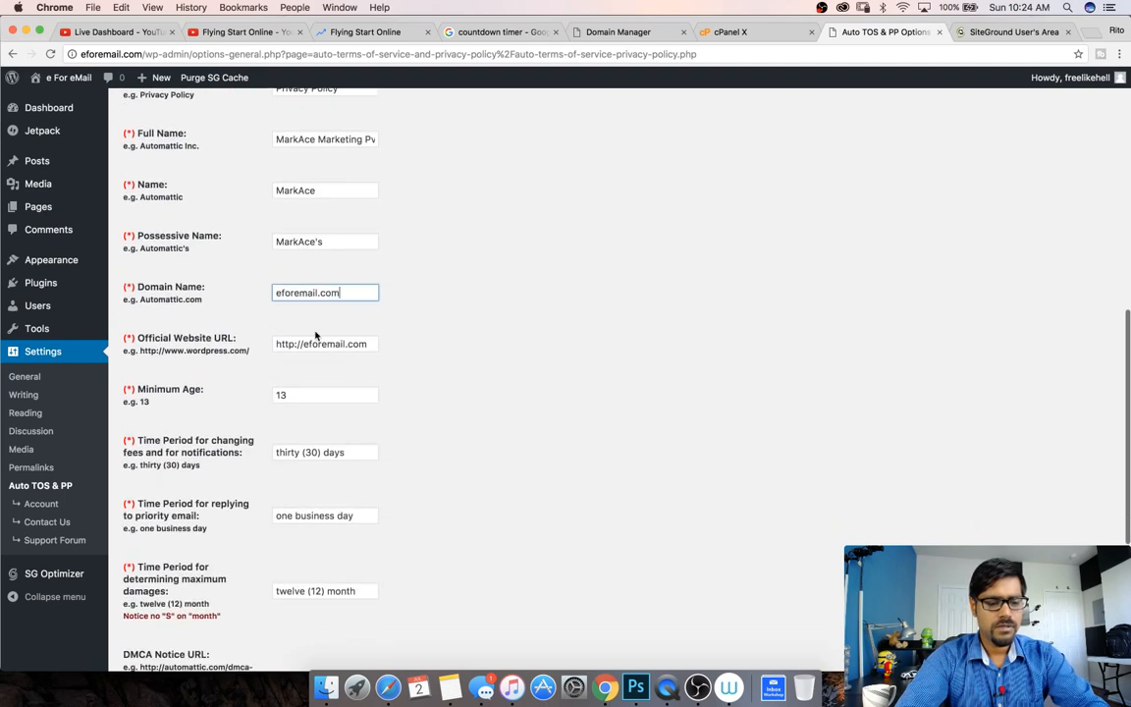
pyautogui.scroll(-2, 309, 392)
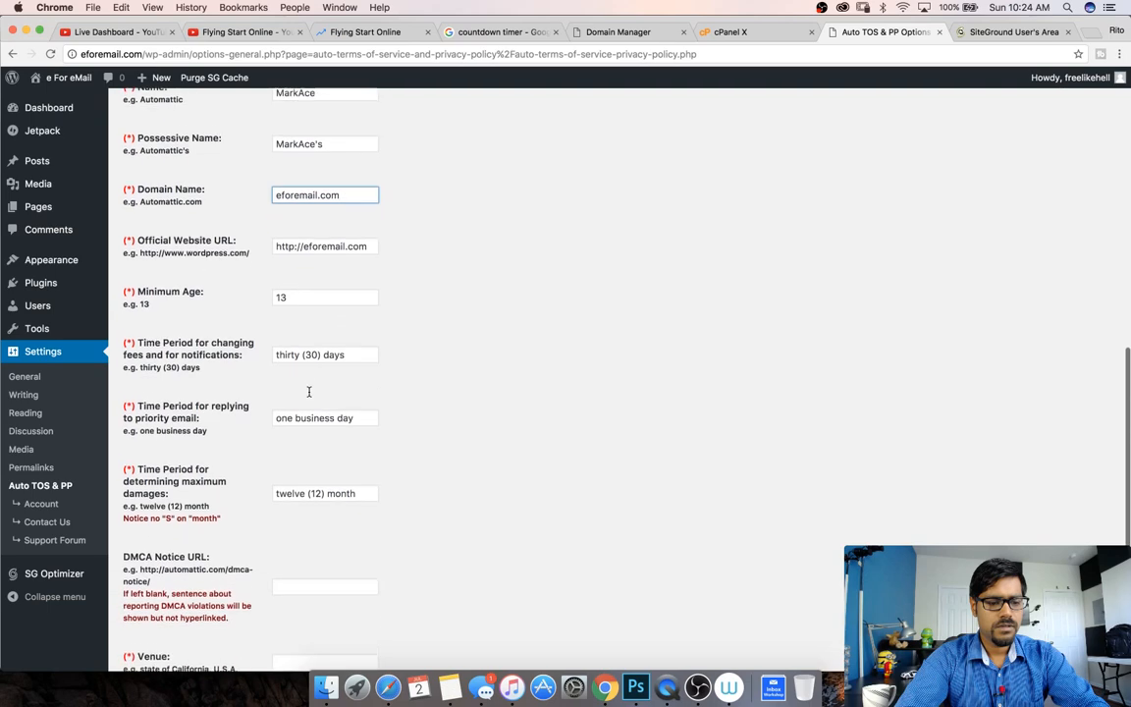
pyautogui.doubleClick(287, 289)
pyautogui.write('7')
pyautogui.click(283, 321)
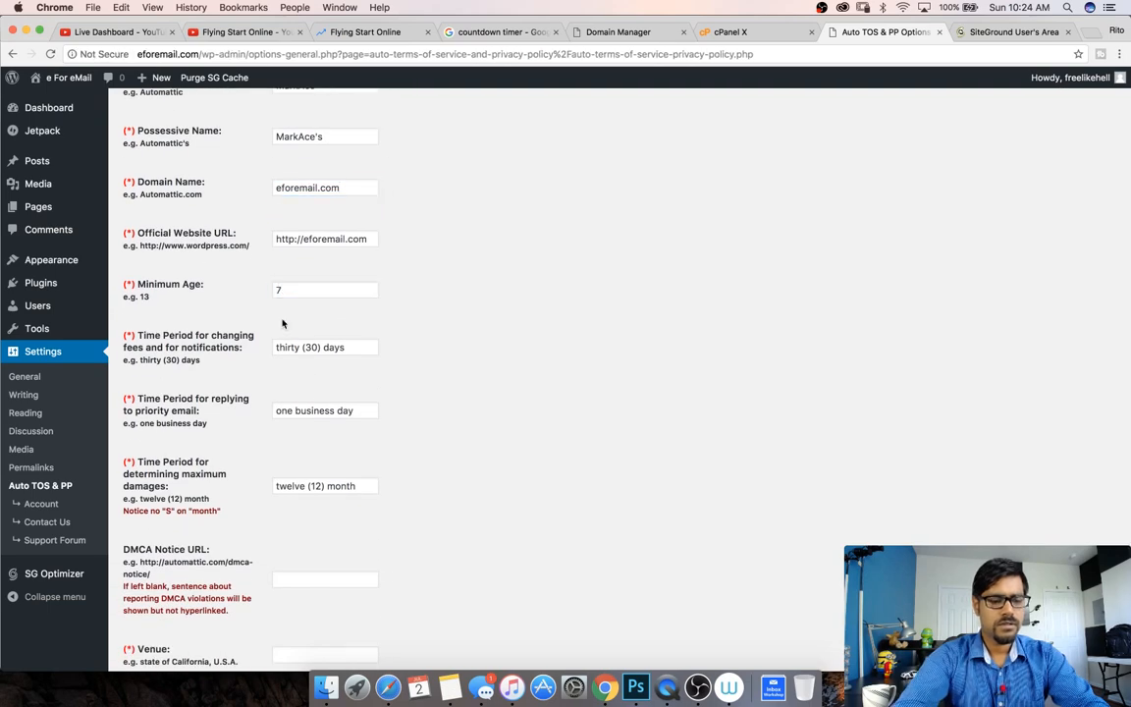
# Step: Set the plugin's Minimum Age to 18
pyautogui.scroll(-2, 282, 321)
pyautogui.scroll(-2, 283, 321)
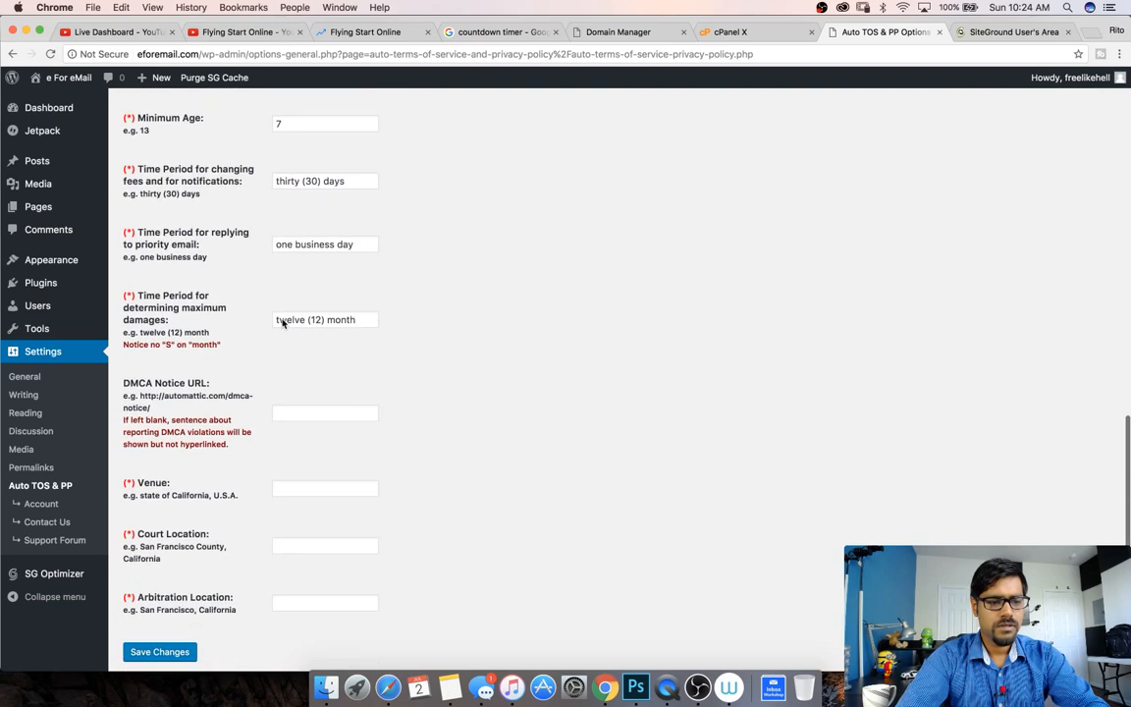
pyautogui.doubleClick(283, 126)
pyautogui.press('BackSpace')
pyautogui.write('18')
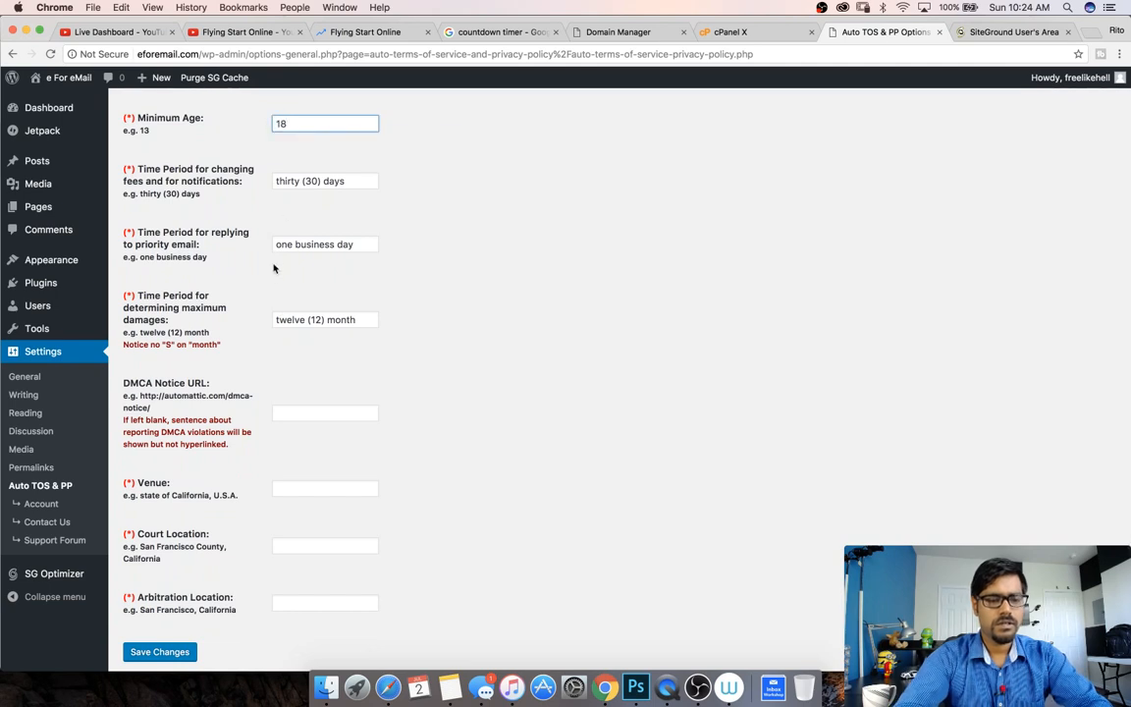
# Step: Set the plugin's Venue to "Chandigarh, India"
pyautogui.scroll(-1, 273, 276)
pyautogui.scroll(-1, 273, 276)
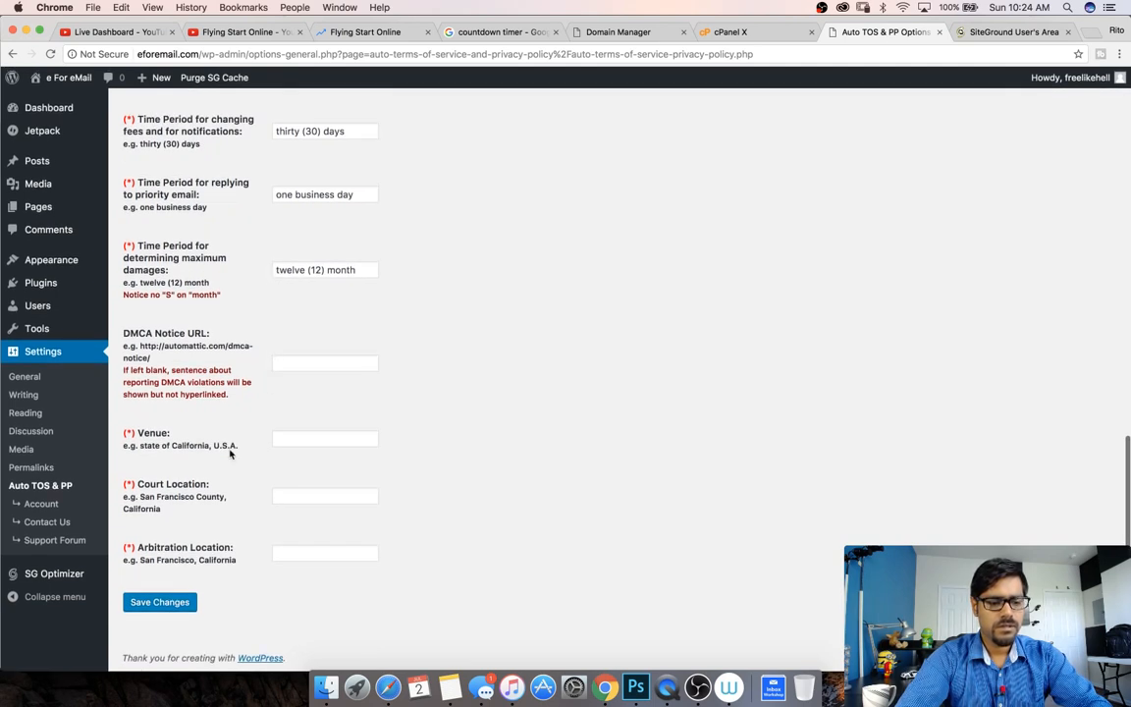
pyautogui.click(284, 438)
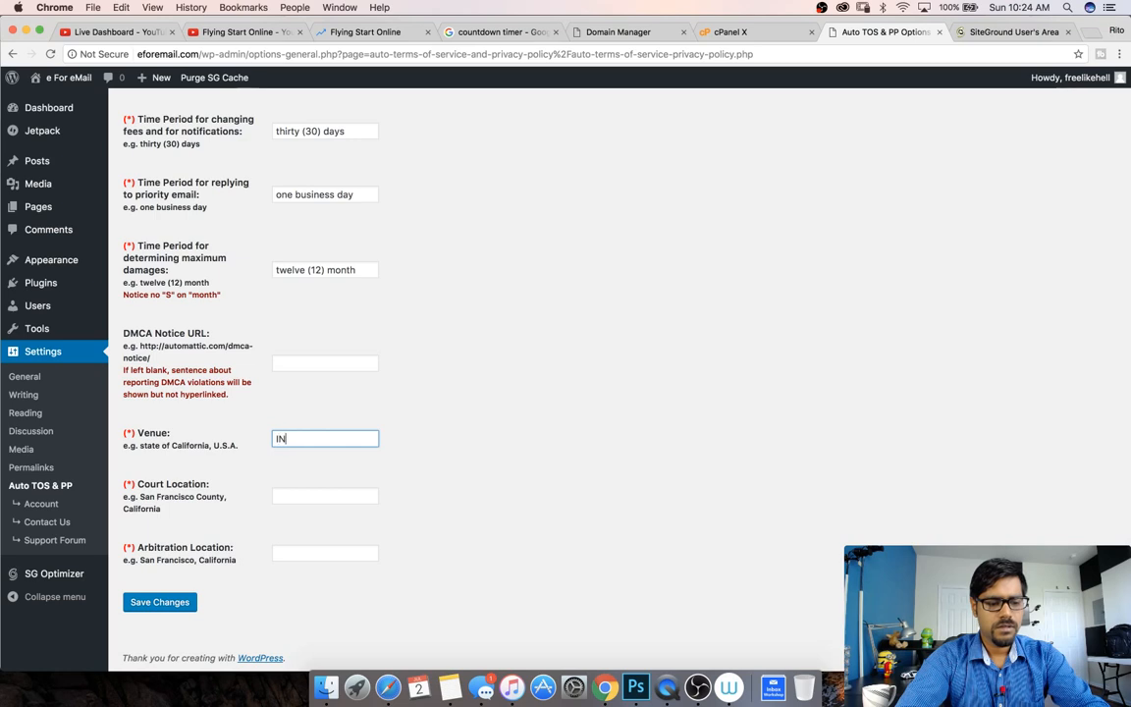
pyautogui.write('C')
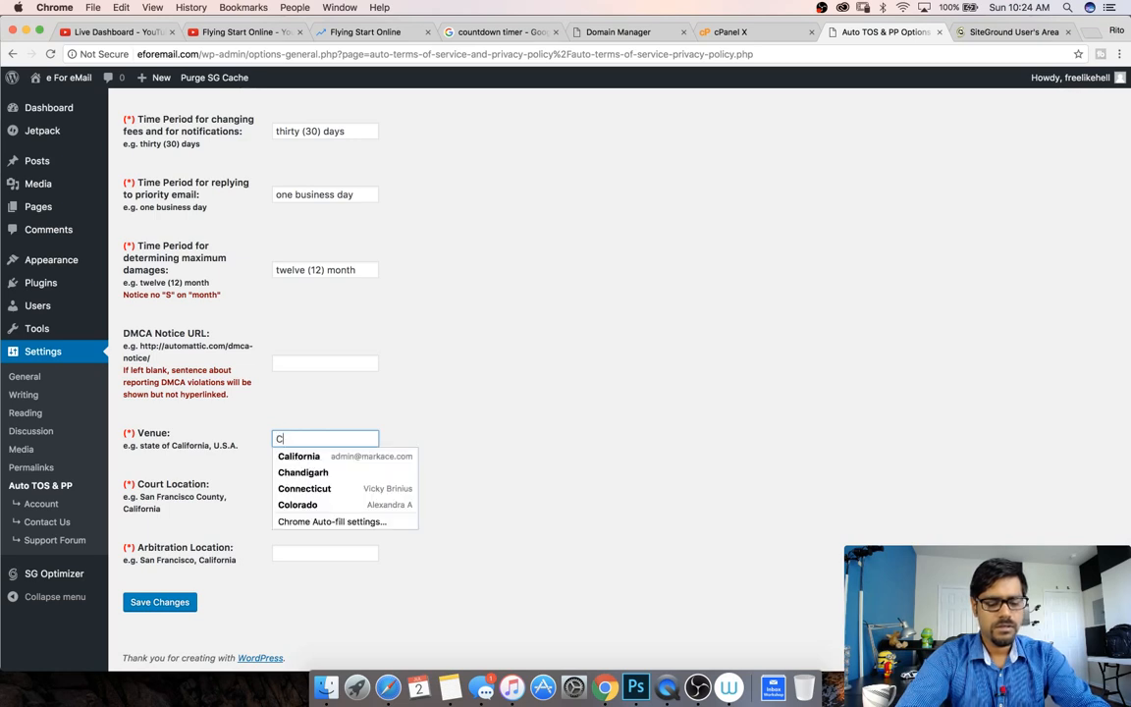
pyautogui.write('handigarh')
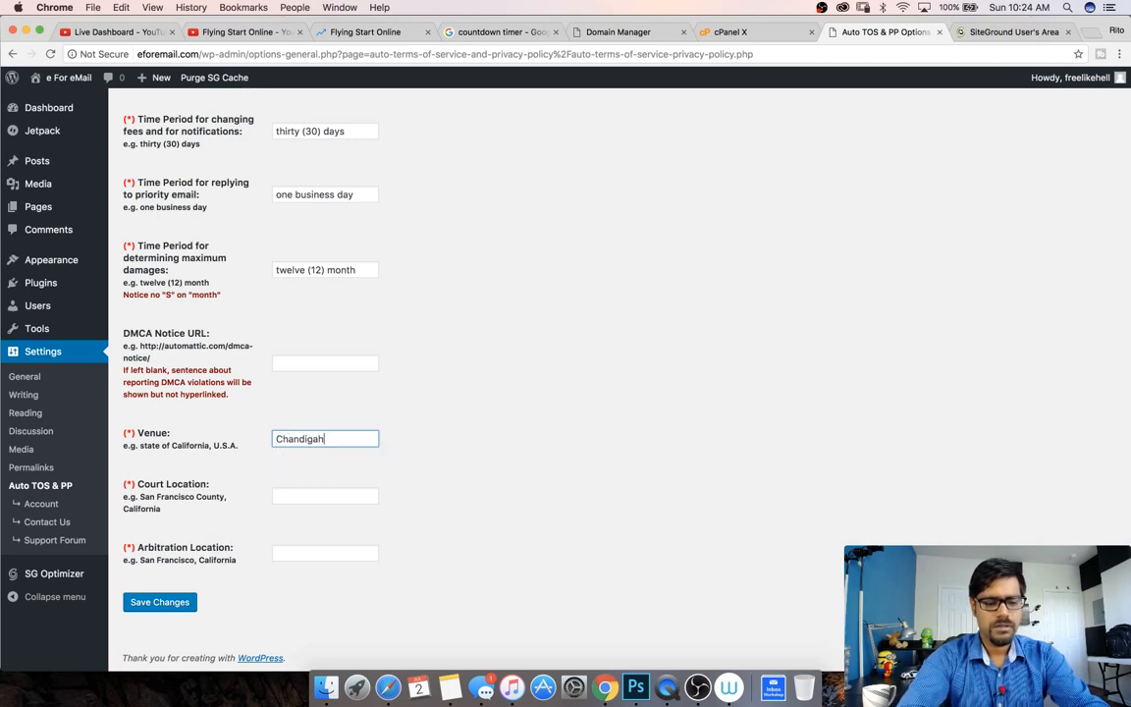
pyautogui.write(', India')
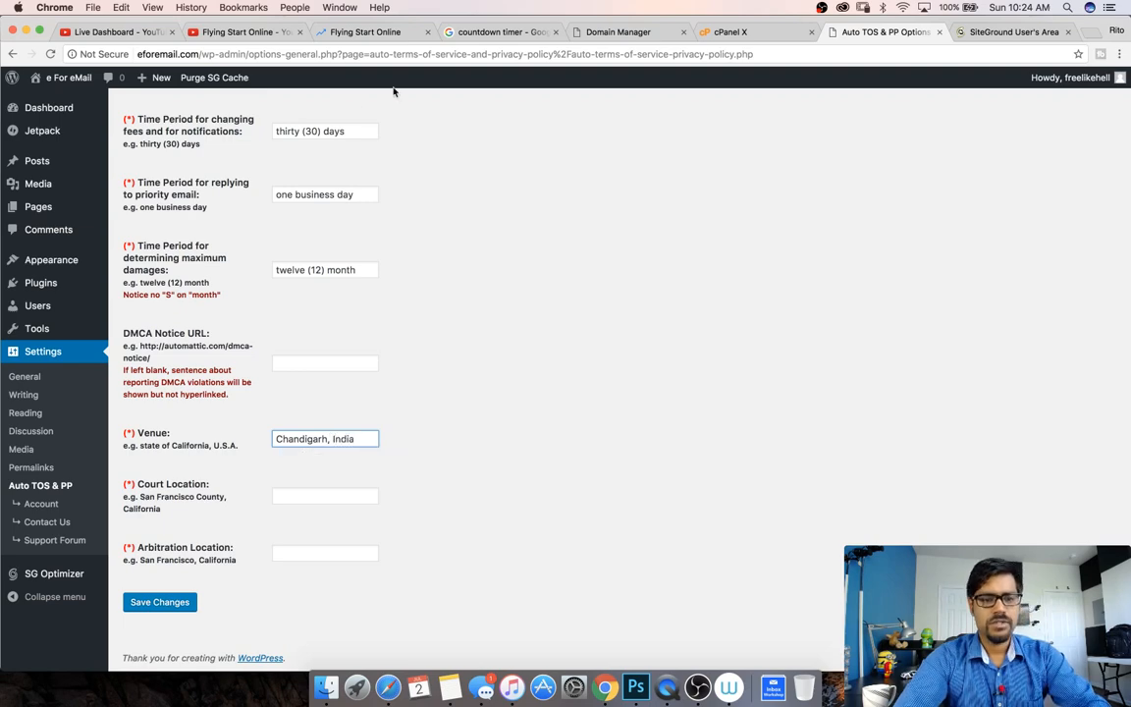
# Step: Check the countdown timer and copy the Venue value "Chandigarh, India" into the plugin's Court Location
pyautogui.click(469, 32)
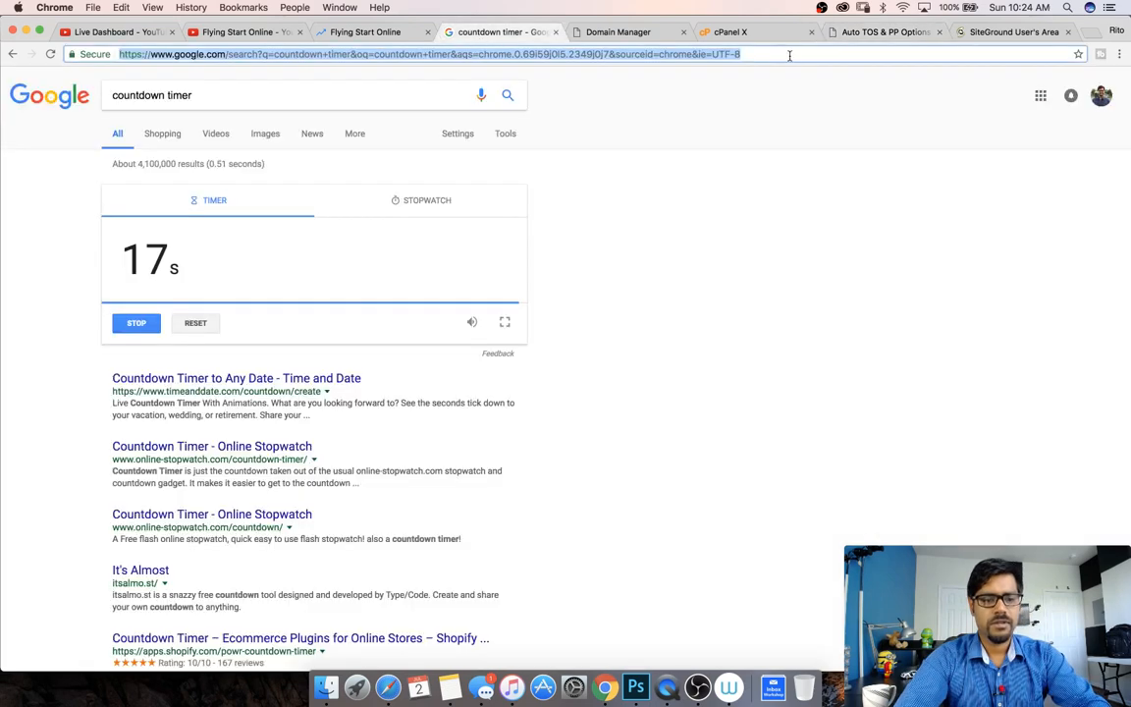
pyautogui.click(864, 32)
pyautogui.click(276, 494)
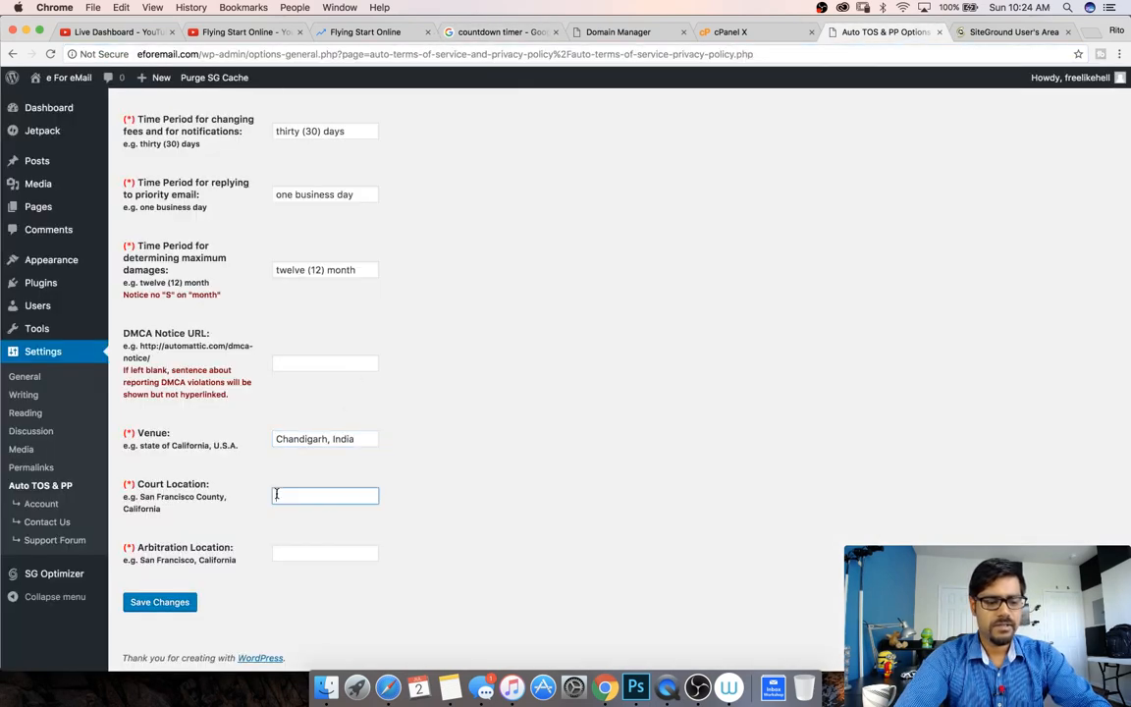
pyautogui.click(290, 439)
pyautogui.press('super+a')
pyautogui.press('super+c')
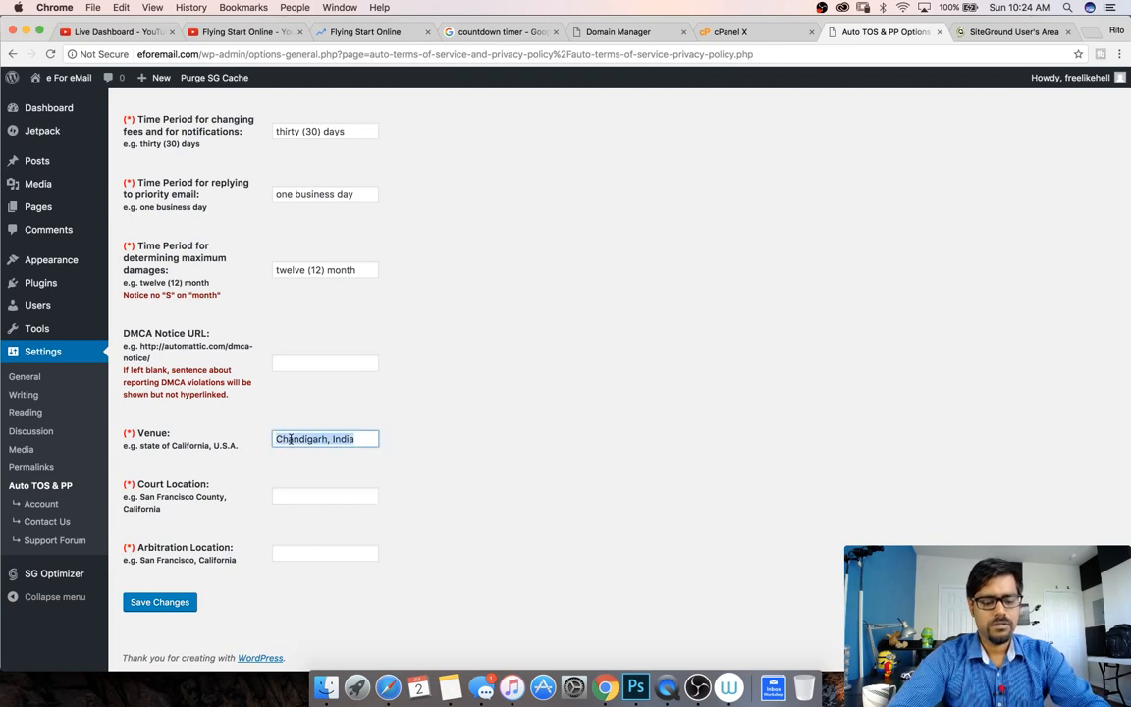
pyautogui.click(304, 499)
pyautogui.press('super+v')
# Step: Set the Arbitration Location to "Chandigarh, India" and save the plugin's options
pyautogui.click(295, 553)
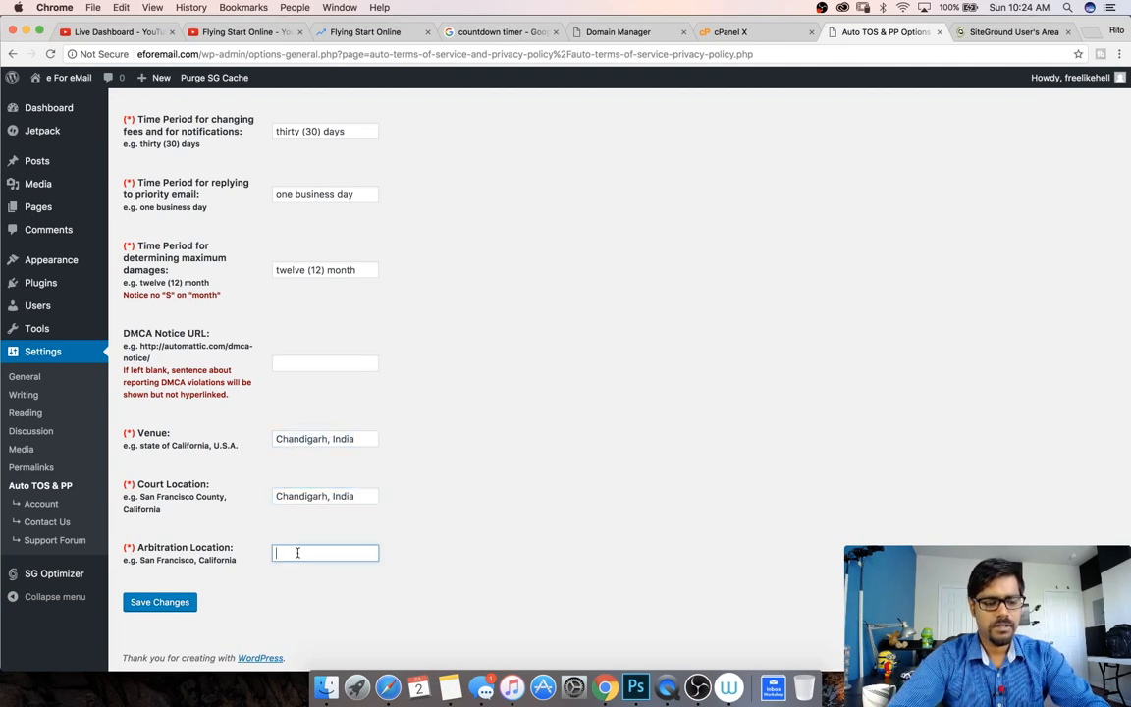
pyautogui.press('super+v')
pyautogui.click(167, 601)
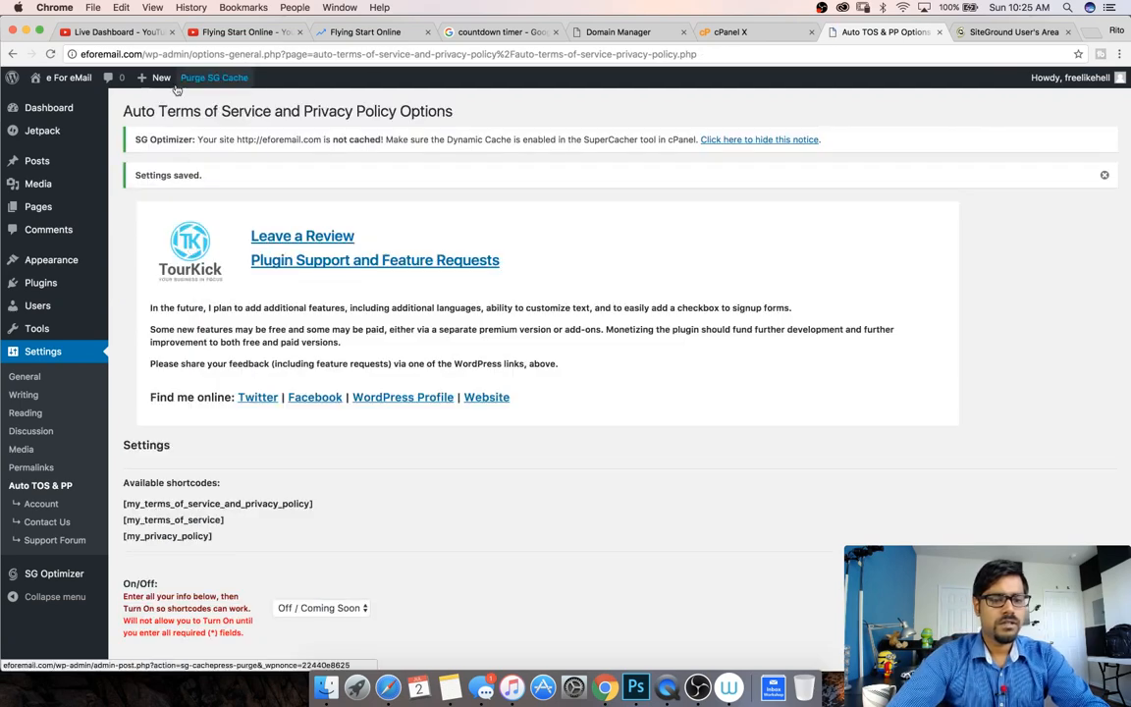
# Step: Visit the eforemail.com home page and look over its header, posts and sidebar
pyautogui.click(69, 89)
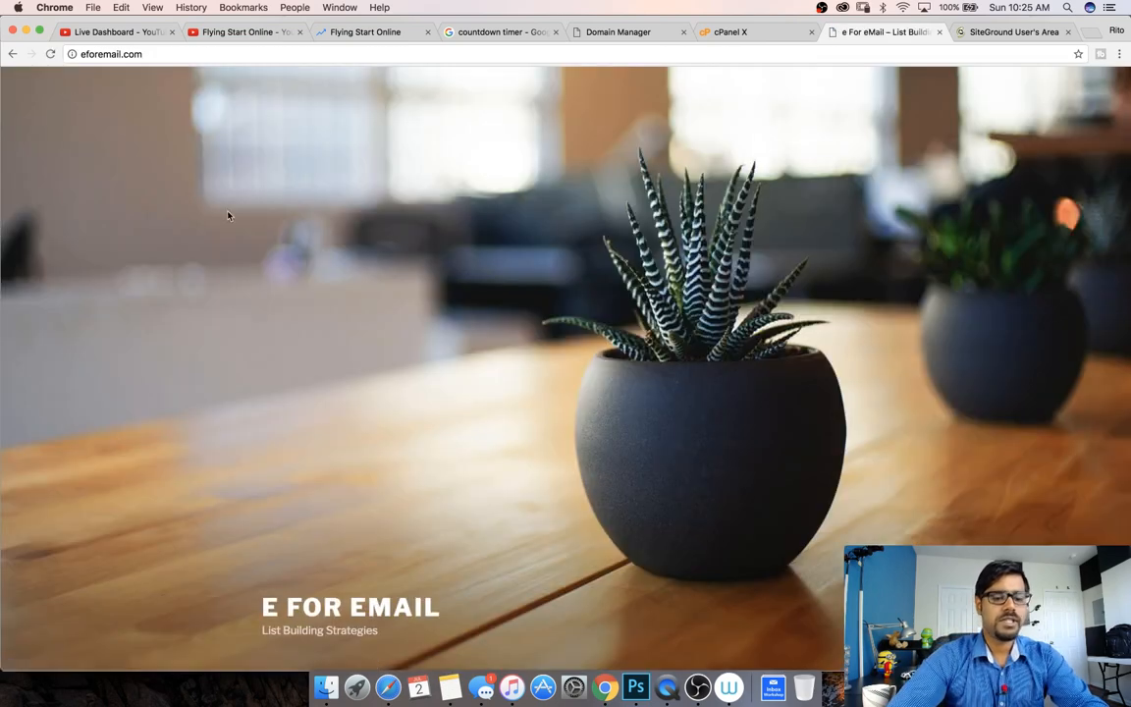
pyautogui.scroll(-15, 227, 214)
pyautogui.scroll(8, 535, 323)
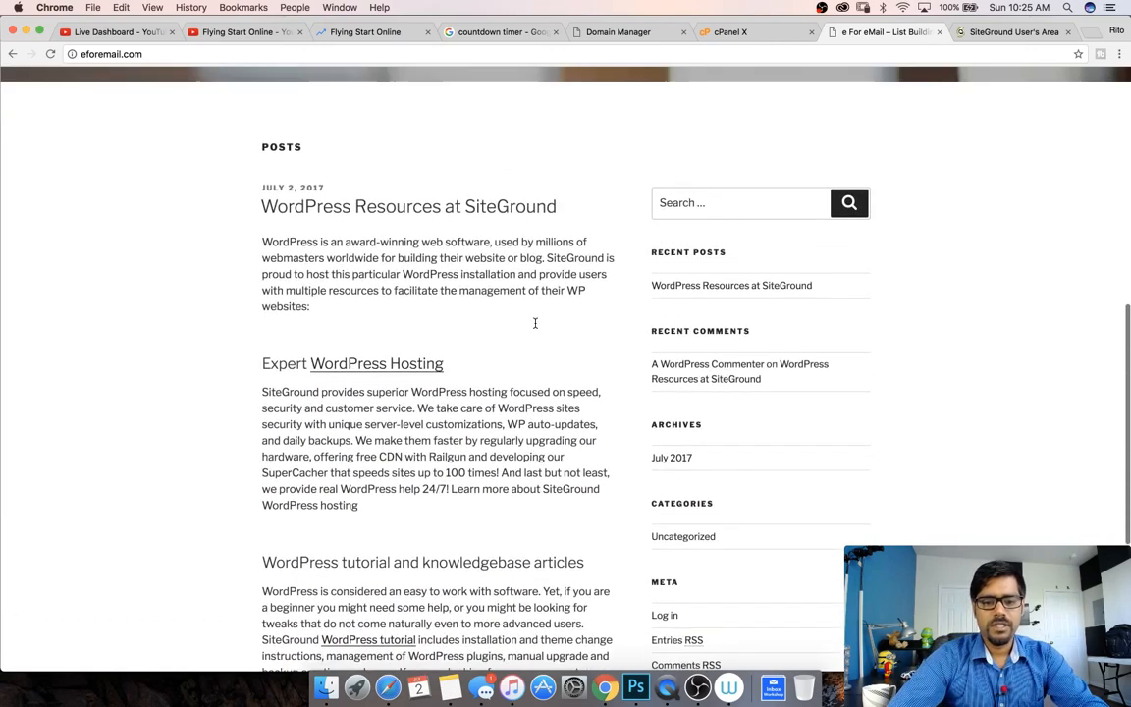
# Step: Check the countdown timer and show the Flying Start Online home page
pyautogui.click(515, 37)
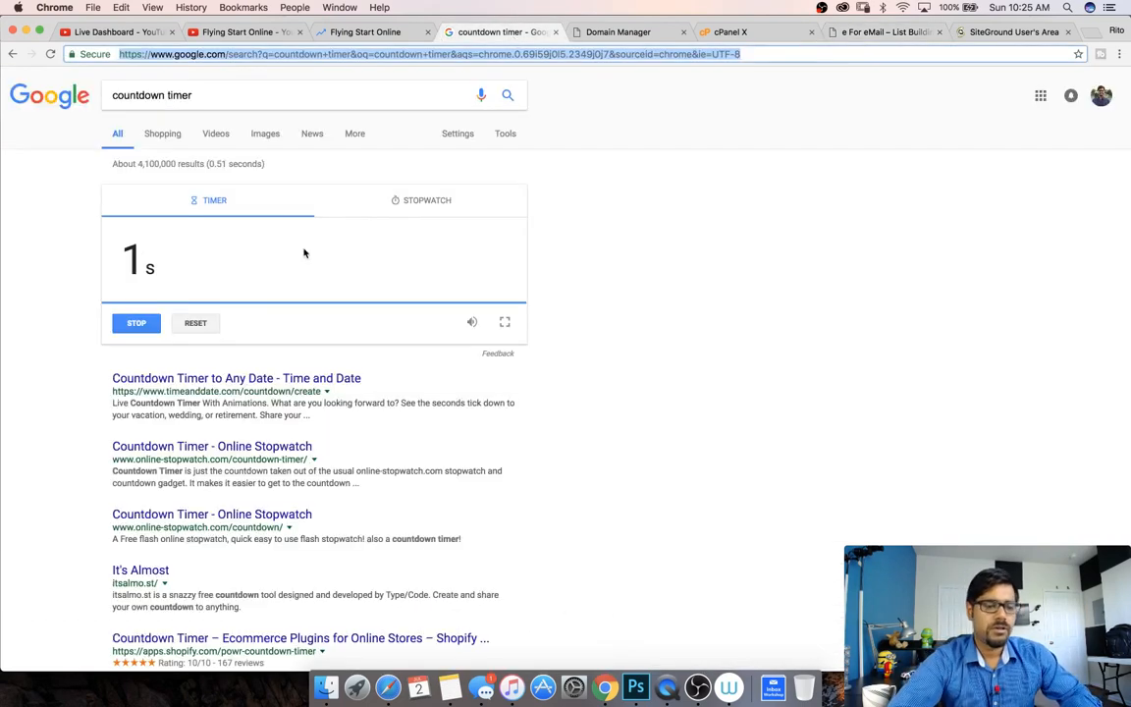
pyautogui.click(340, 35)
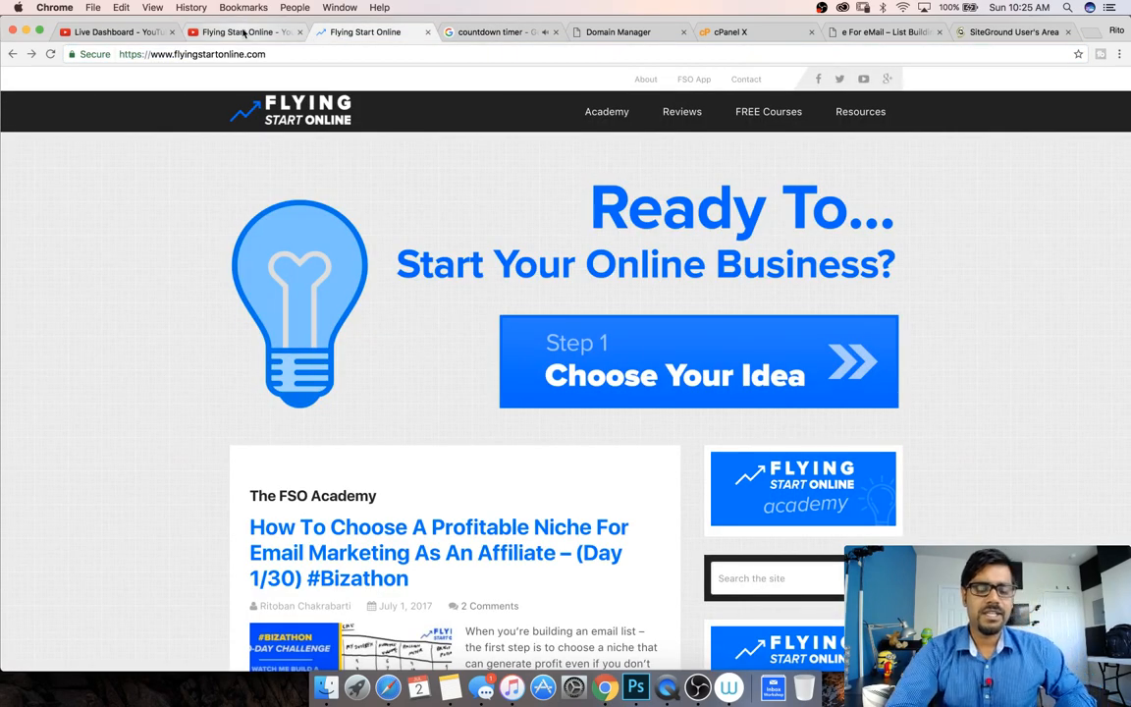
# Step: Look over the live chat and stream details on the YouTube live dashboard, and switch to OBS
pyautogui.click(141, 40)
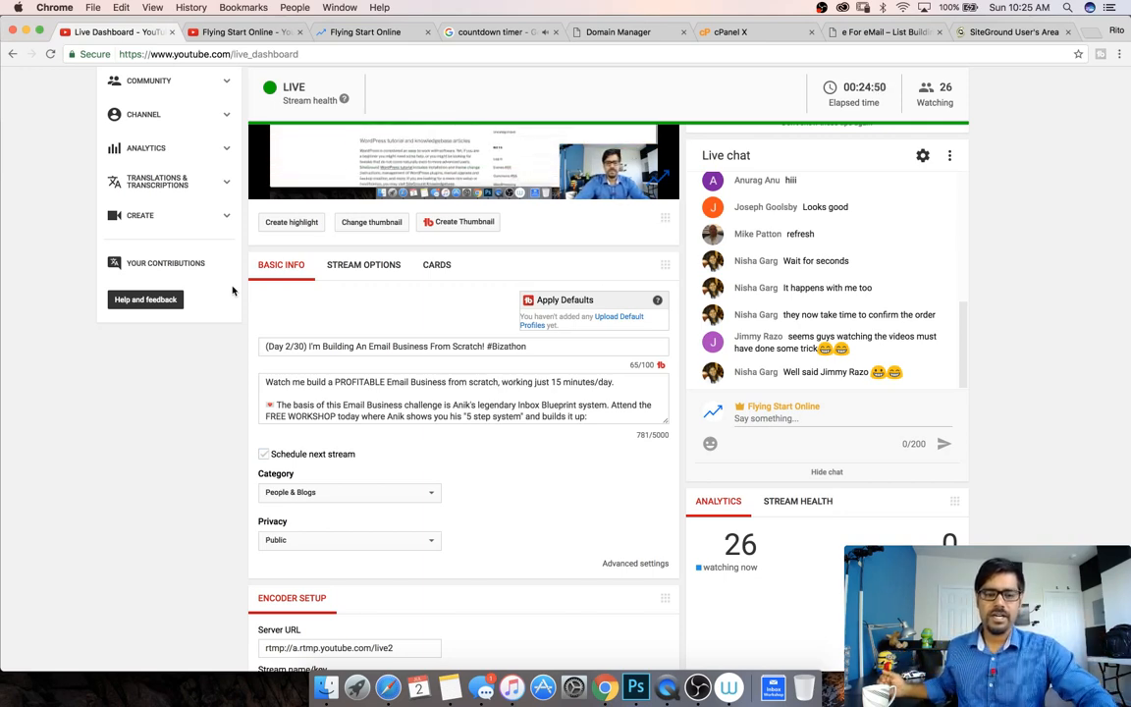
pyautogui.scroll(-2, 233, 290)
pyautogui.scroll(-1, 233, 290)
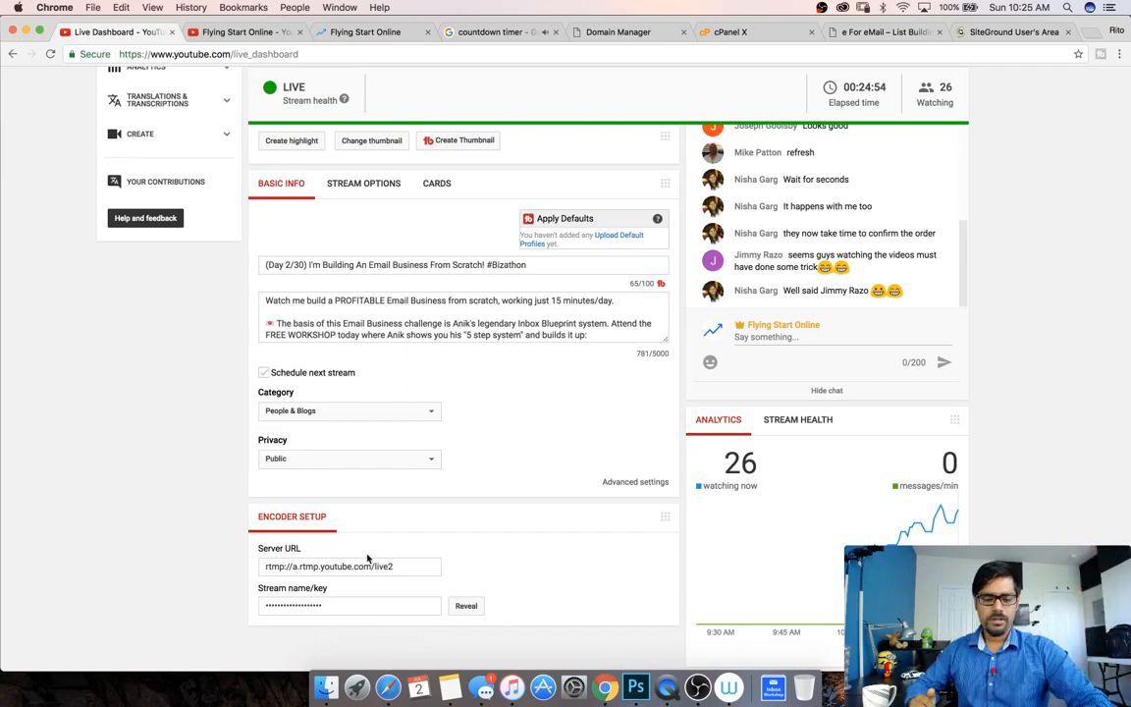
pyautogui.click(697, 687)
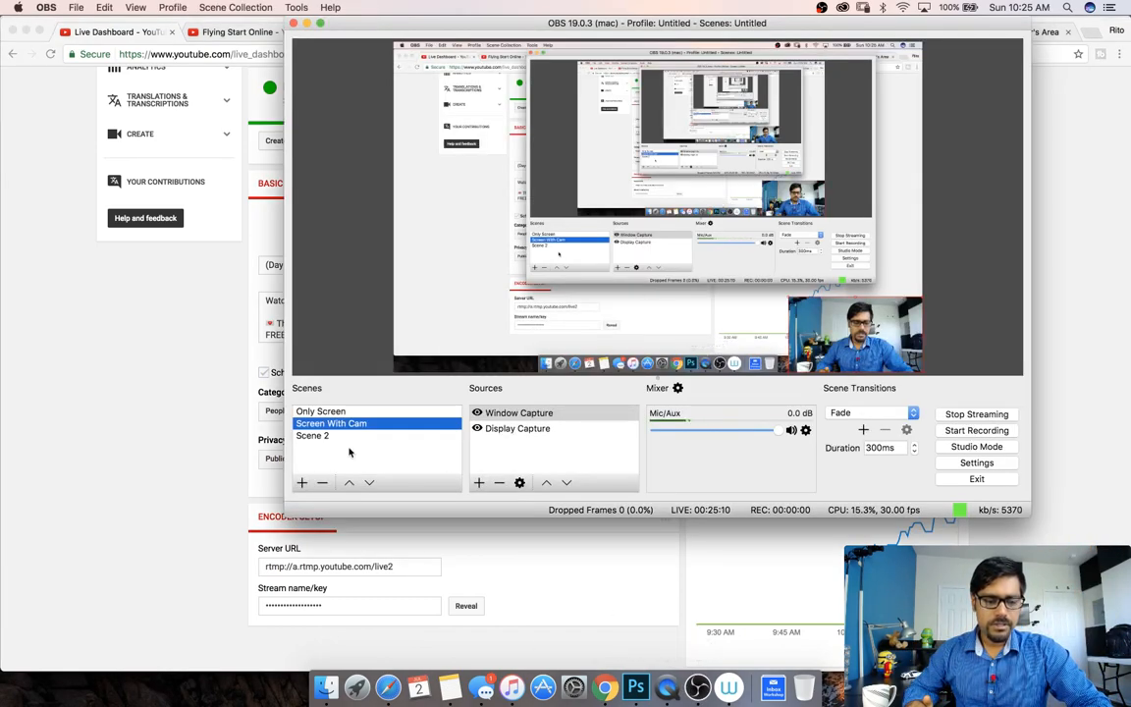